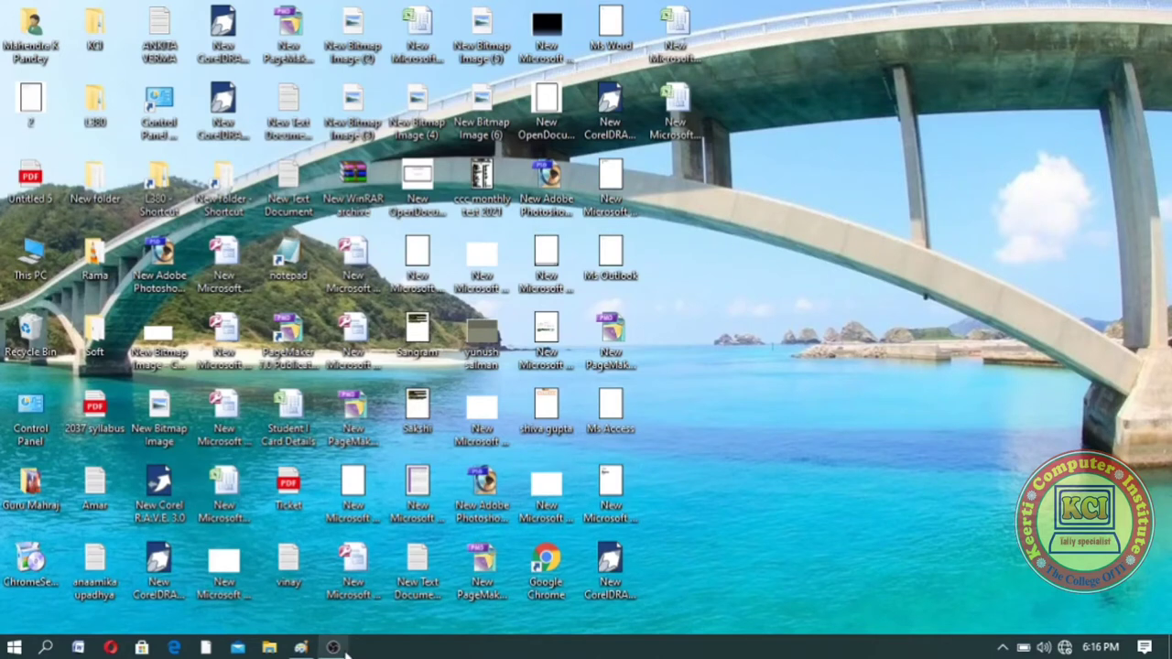
Switch to Paint and set Color 1 to orange, then change it to green
{"action": "left_click", "coordinate": [301, 648]}
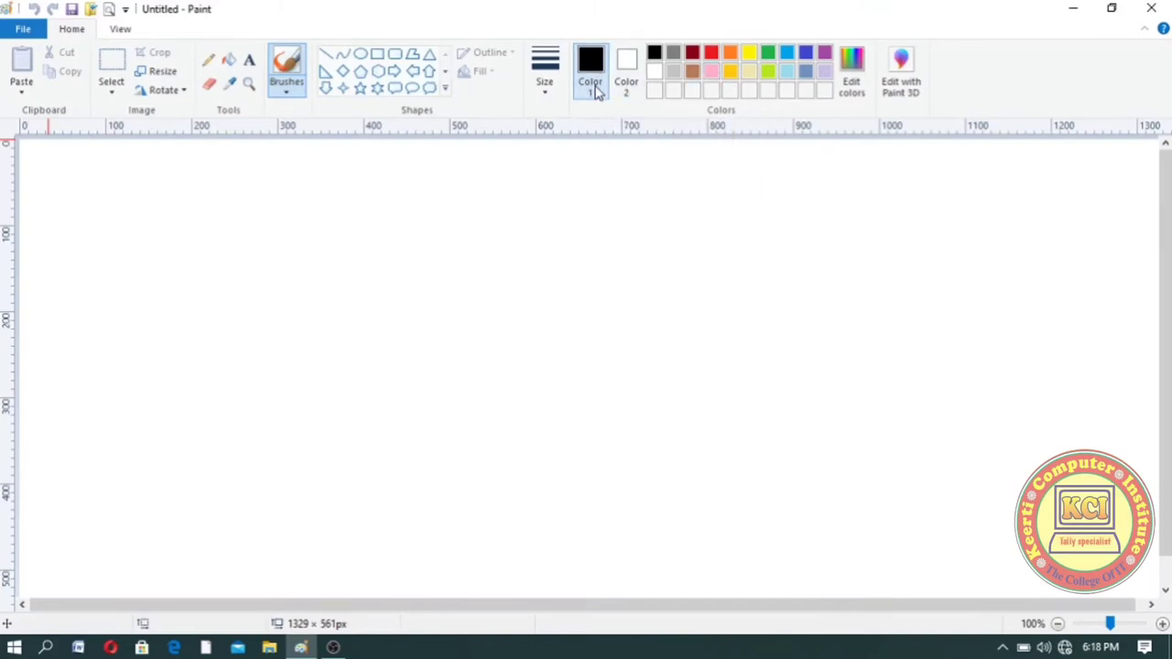
{"action": "left_click", "coordinate": [730, 55]}
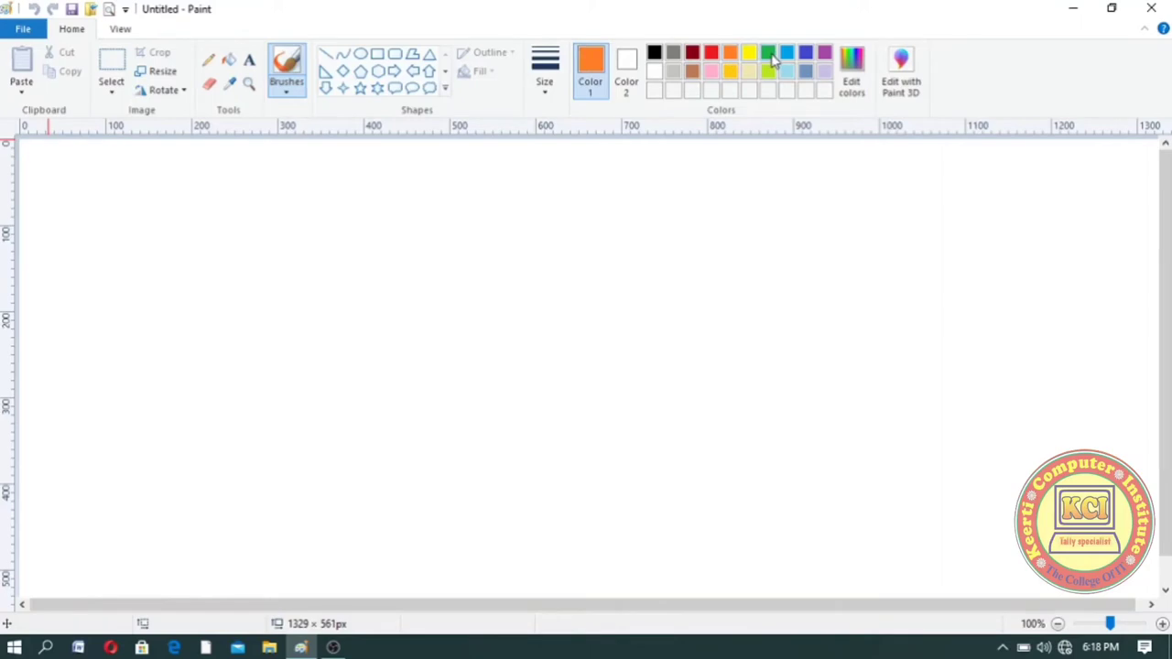
{"action": "left_click", "coordinate": [768, 55]}
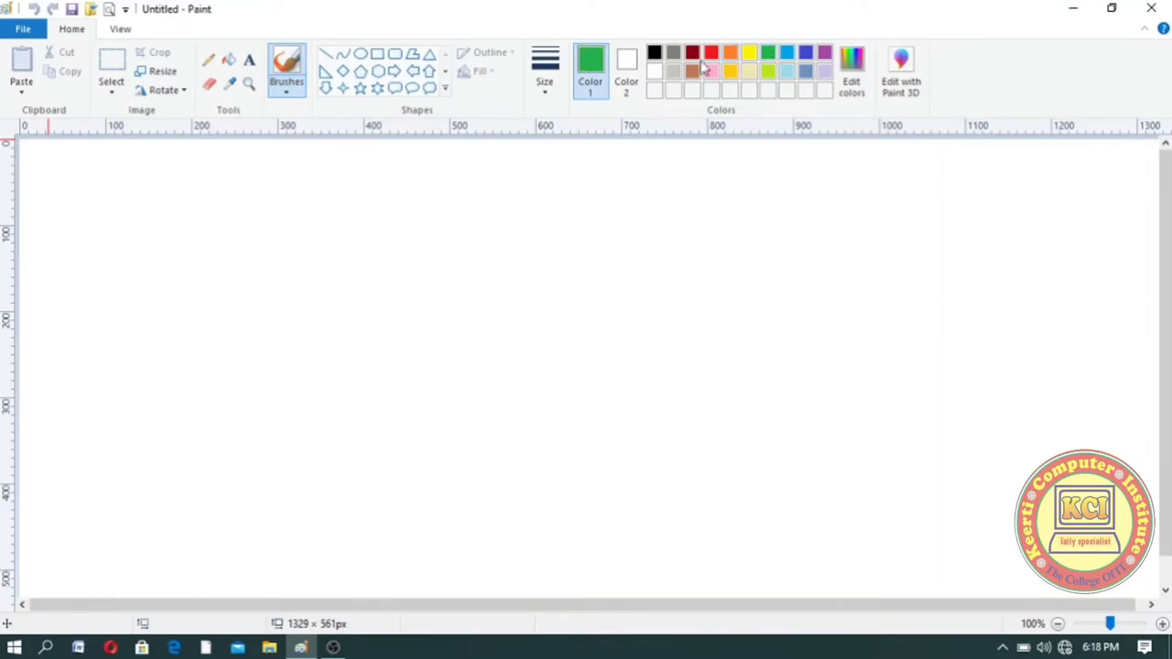
Try turquoise and pink as Color 2, then set it back to white
{"action": "left_click", "coordinate": [639, 72]}
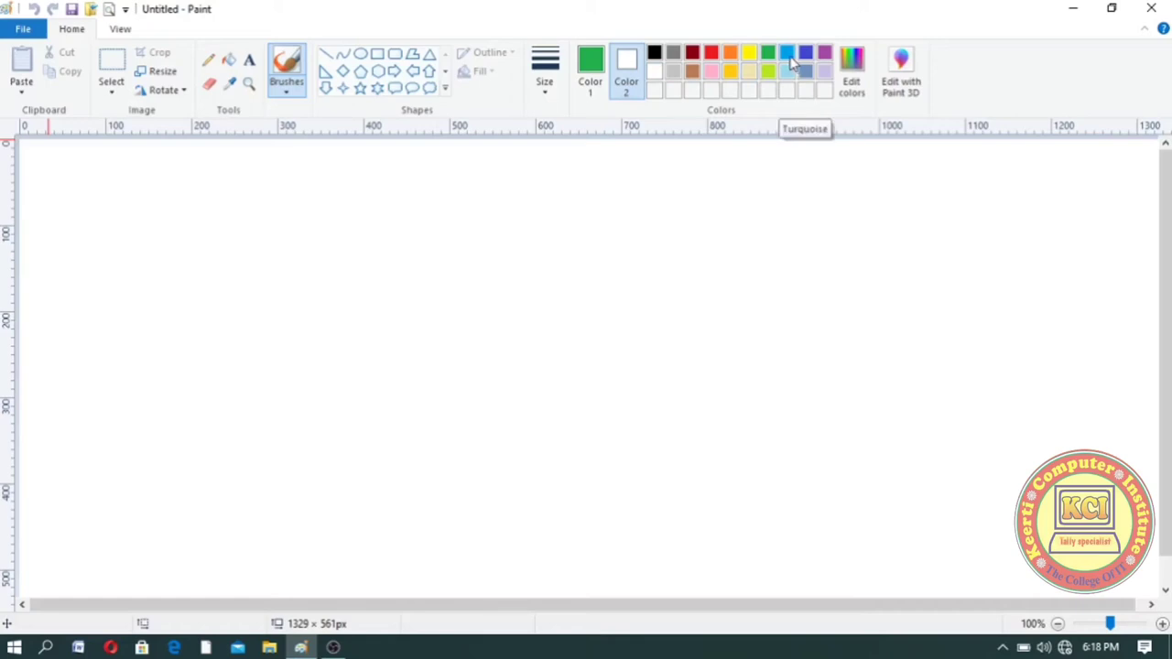
{"action": "left_click", "coordinate": [790, 55]}
{"action": "left_click", "coordinate": [712, 72]}
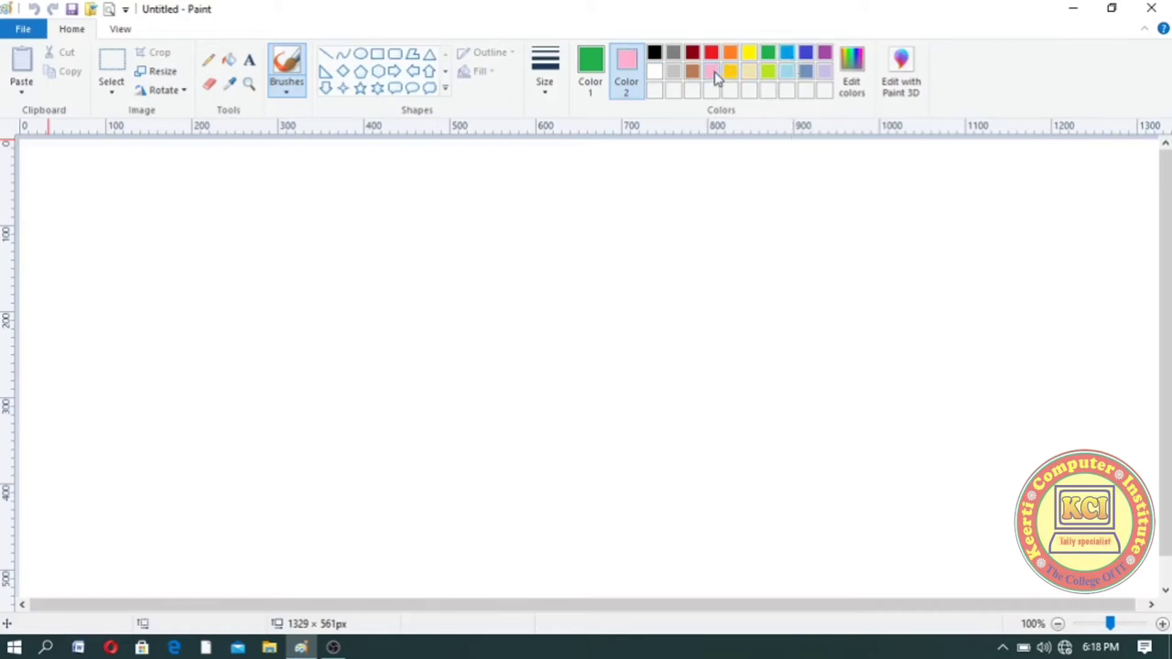
{"action": "left_click", "coordinate": [658, 73]}
Draw two green freehand squiggles and one red squiggle between them on the canvas with the Pencil, using Color 1
{"action": "left_click", "coordinate": [590, 72]}
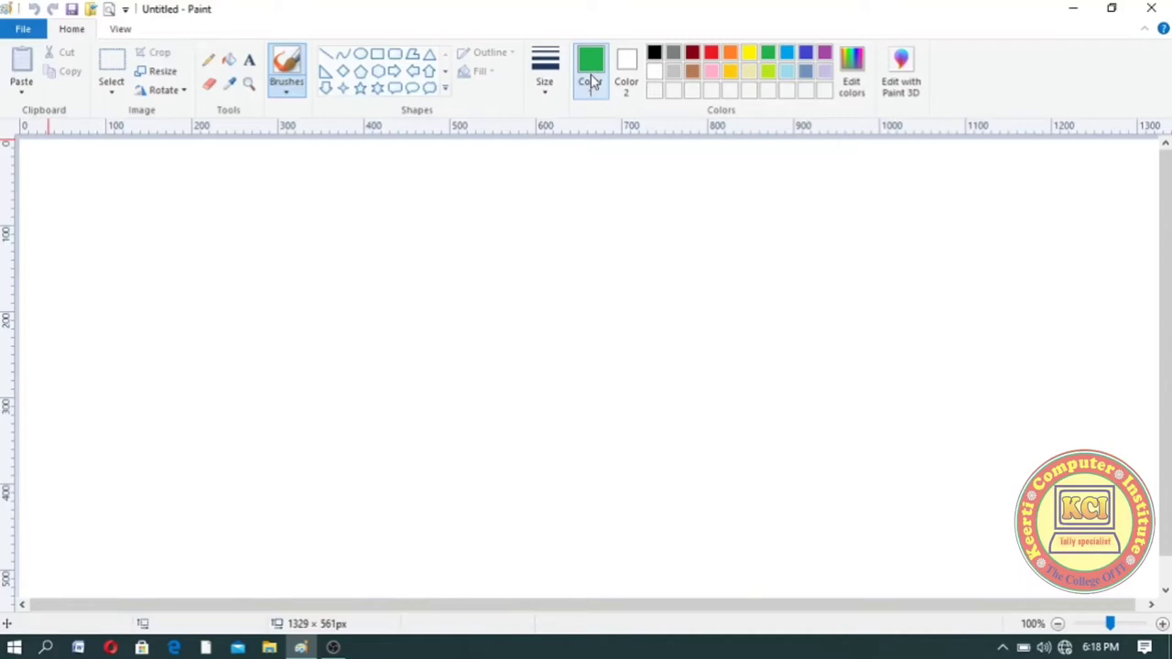
{"action": "left_click", "coordinate": [208, 65]}
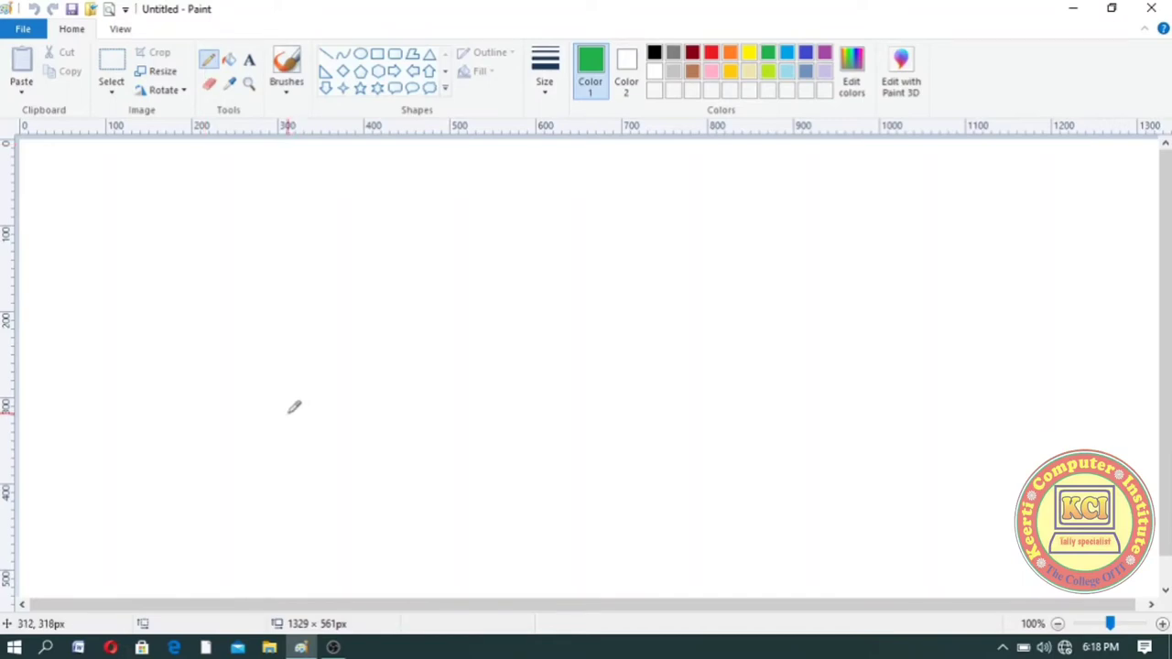
{"action": "mouse_move", "coordinate": [287, 412]}
{"action": "left_mouse_down"}
{"action": "mouse_move", "coordinate": [298, 340]}
{"action": "mouse_move", "coordinate": [330, 325]}
{"action": "mouse_move", "coordinate": [462, 362]}
{"action": "left_mouse_up"}
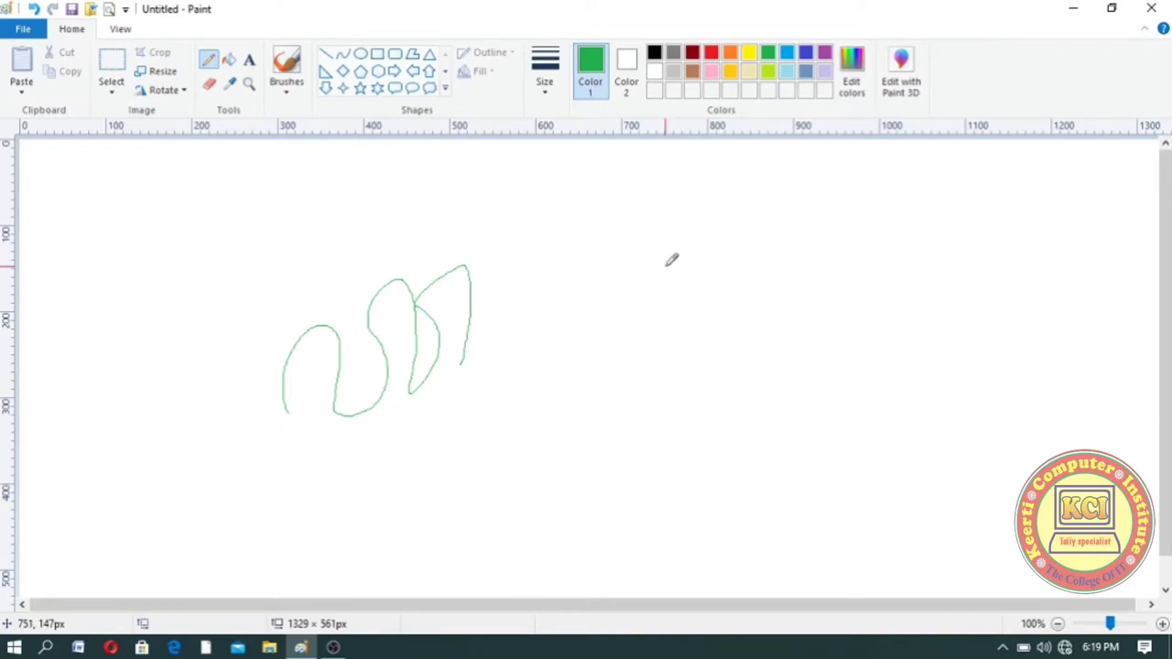
{"action": "mouse_move", "coordinate": [667, 267]}
{"action": "left_mouse_down"}
{"action": "mouse_move", "coordinate": [661, 234]}
{"action": "mouse_move", "coordinate": [691, 220]}
{"action": "mouse_move", "coordinate": [701, 259]}
{"action": "mouse_move", "coordinate": [728, 246]}
{"action": "mouse_move", "coordinate": [733, 220]}
{"action": "mouse_move", "coordinate": [789, 227]}
{"action": "mouse_move", "coordinate": [798, 262]}
{"action": "mouse_move", "coordinate": [818, 267]}
{"action": "mouse_move", "coordinate": [825, 221]}
{"action": "mouse_move", "coordinate": [844, 249]}
{"action": "mouse_move", "coordinate": [855, 314]}
{"action": "mouse_move", "coordinate": [733, 333]}
{"action": "mouse_move", "coordinate": [785, 312]}
{"action": "mouse_move", "coordinate": [726, 311]}
{"action": "mouse_move", "coordinate": [693, 345]}
{"action": "mouse_move", "coordinate": [624, 308]}
{"action": "mouse_move", "coordinate": [670, 307]}
{"action": "mouse_move", "coordinate": [654, 280]}
{"action": "mouse_move", "coordinate": [582, 304]}
{"action": "mouse_move", "coordinate": [565, 266]}
{"action": "mouse_move", "coordinate": [578, 293]}
{"action": "mouse_move", "coordinate": [617, 235]}
{"action": "mouse_move", "coordinate": [628, 247]}
{"action": "mouse_move", "coordinate": [653, 217]}
{"action": "left_mouse_up"}
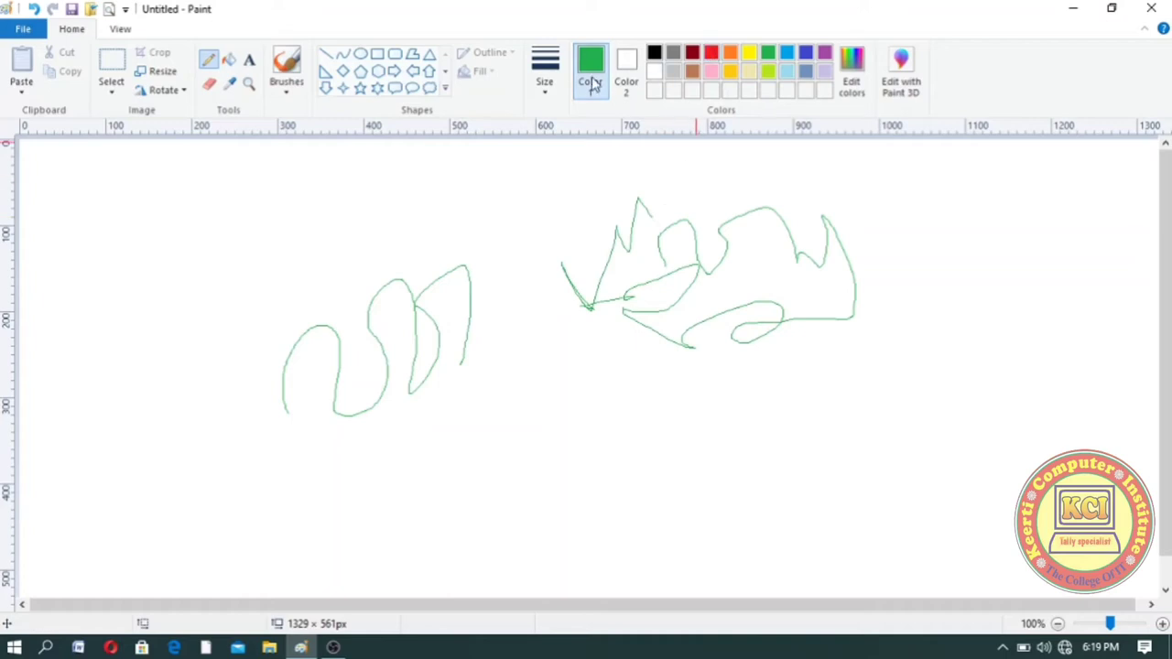
{"action": "left_click", "coordinate": [711, 55]}
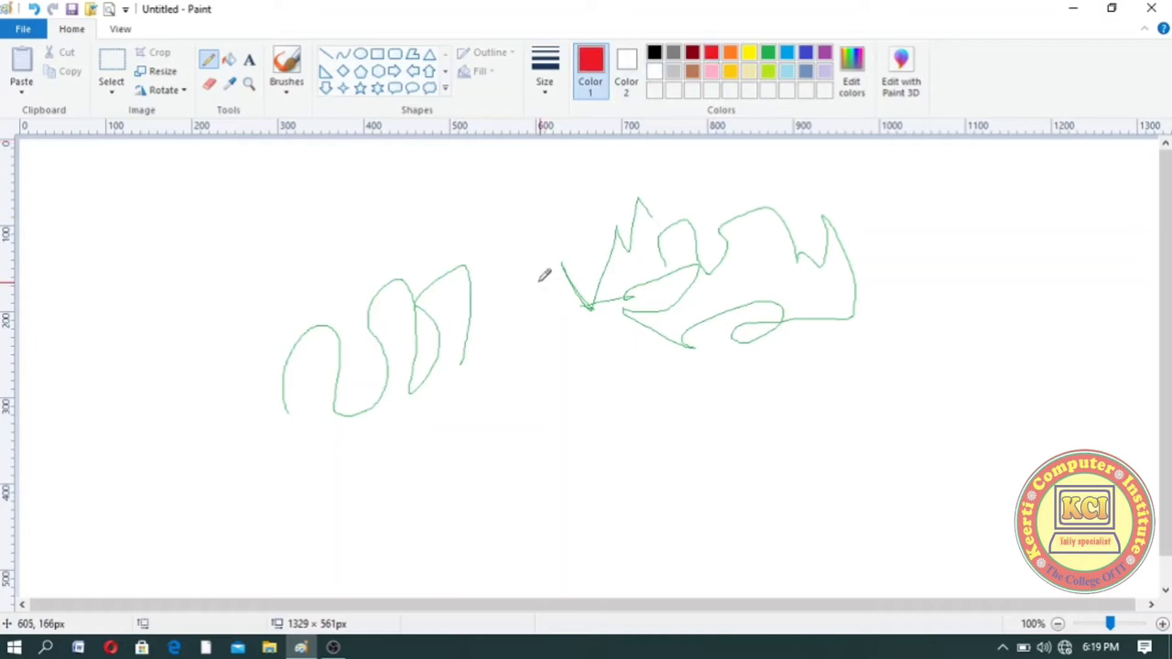
{"action": "mouse_move", "coordinate": [535, 275]}
{"action": "left_mouse_down"}
{"action": "mouse_move", "coordinate": [599, 243]}
{"action": "mouse_move", "coordinate": [550, 390]}
{"action": "mouse_move", "coordinate": [645, 341]}
{"action": "mouse_move", "coordinate": [681, 346]}
{"action": "left_mouse_up"}
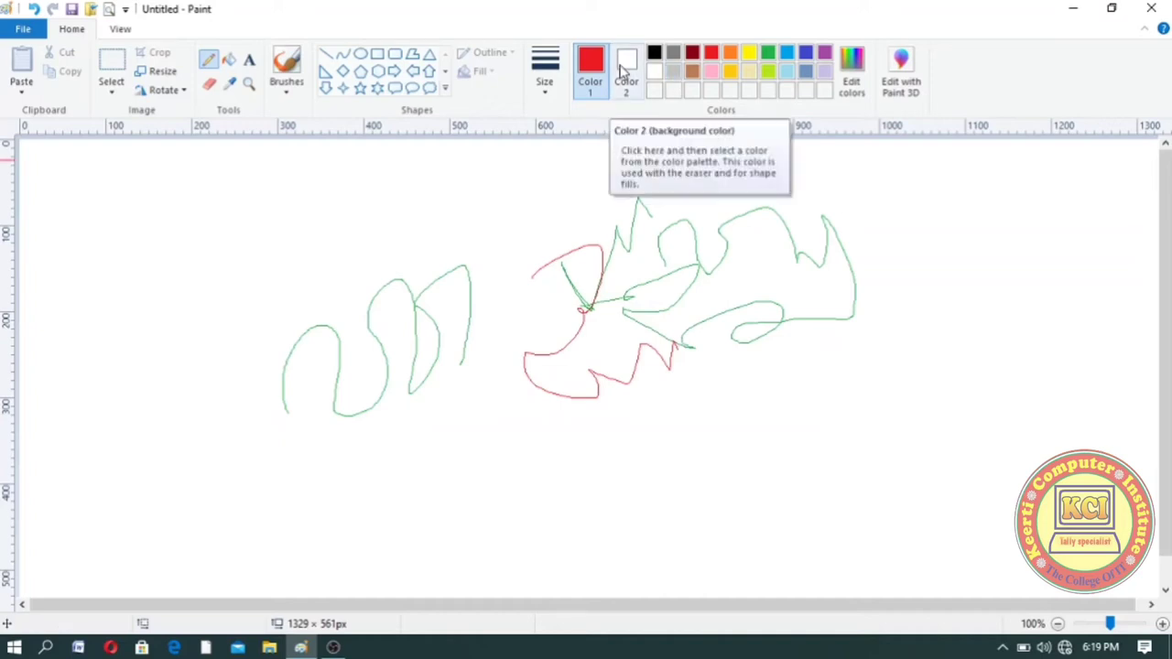
Set Color 2 to yellow and draw a red zigzag stroke above the first green squiggle with the Pencil
{"action": "left_click", "coordinate": [626, 69]}
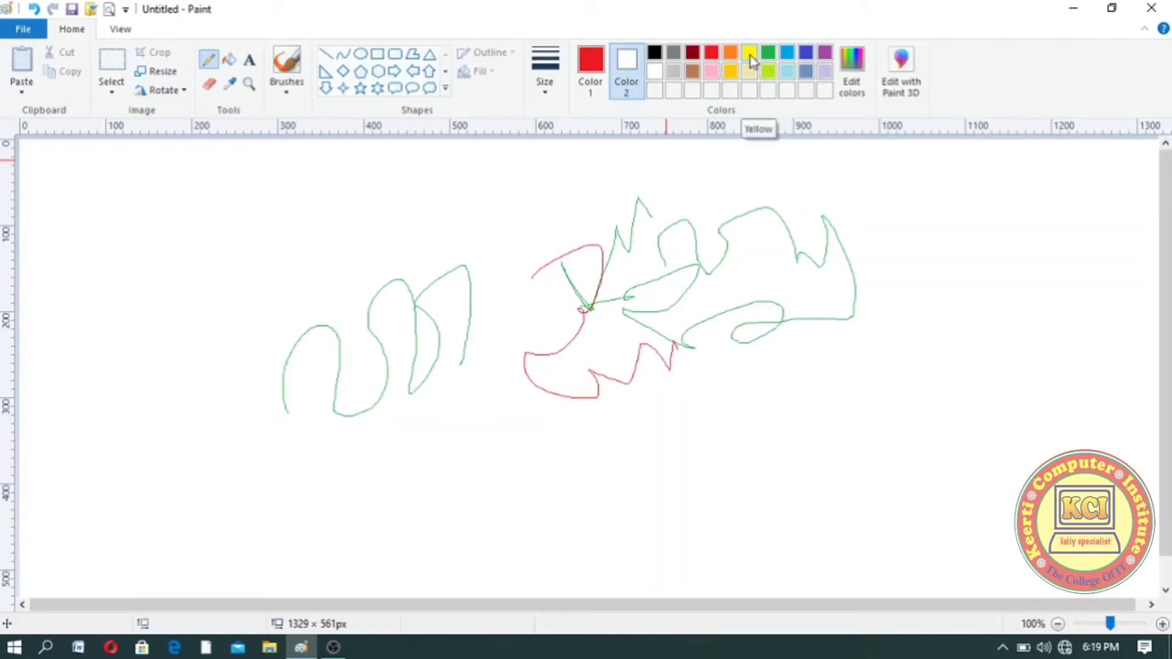
{"action": "left_click", "coordinate": [749, 55]}
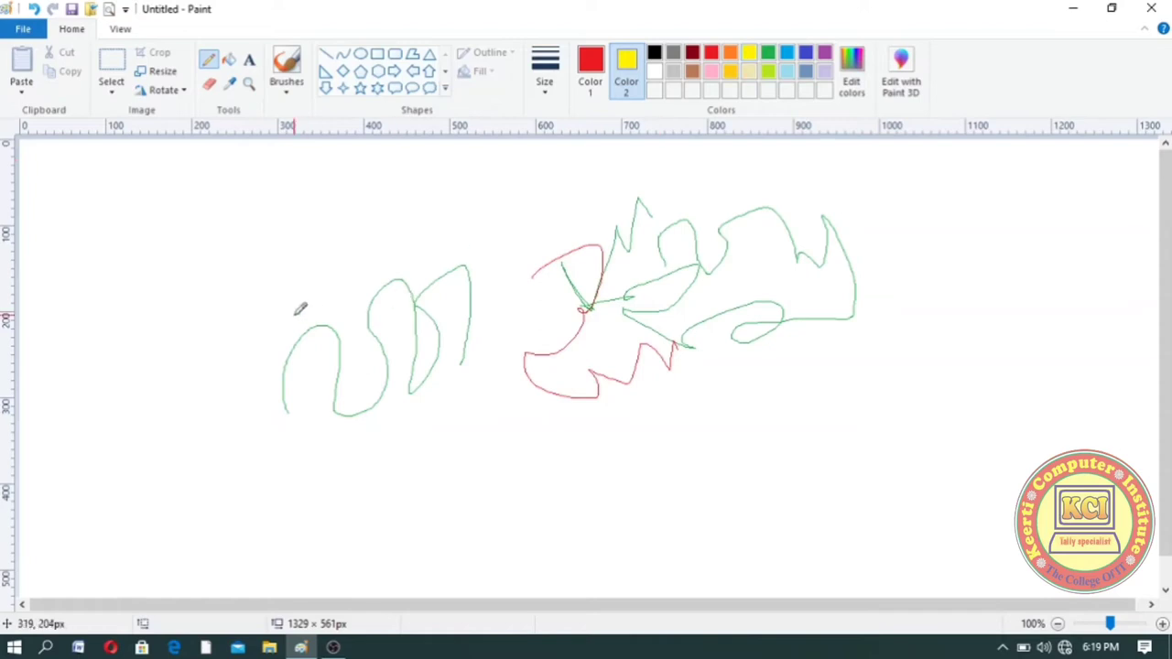
{"action": "mouse_move", "coordinate": [294, 314]}
{"action": "left_mouse_down"}
{"action": "mouse_move", "coordinate": [367, 297]}
{"action": "mouse_move", "coordinate": [412, 237]}
{"action": "mouse_move", "coordinate": [458, 229]}
{"action": "mouse_move", "coordinate": [488, 249]}
{"action": "left_mouse_up"}
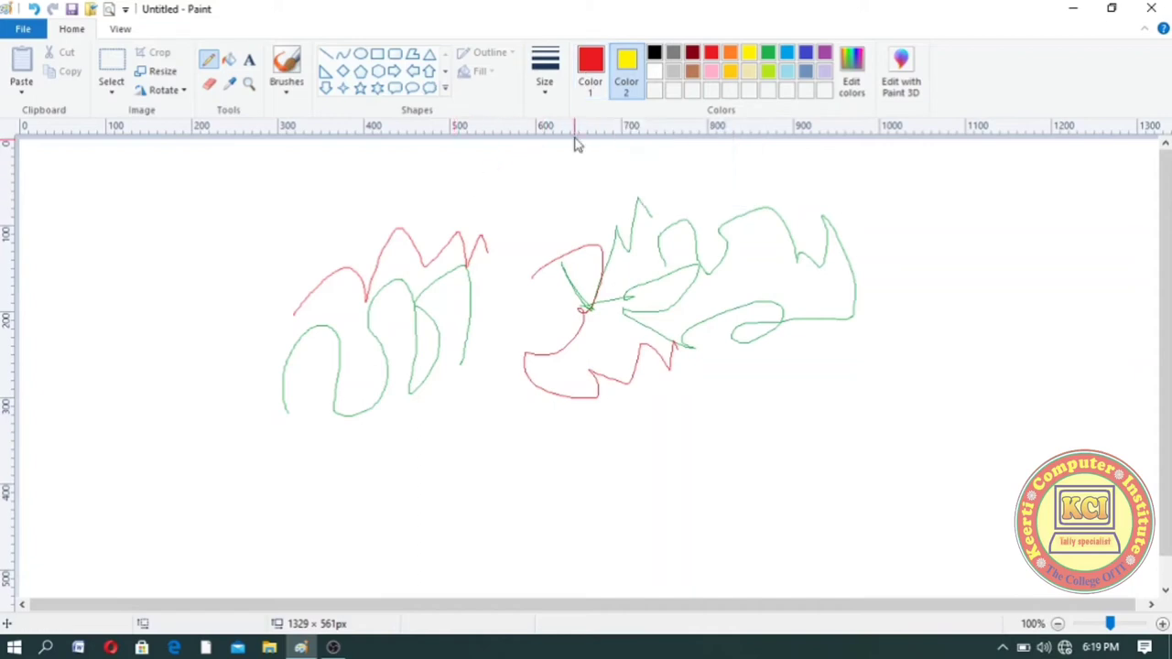
Delete the entire drawing so the canvas fills with yellow Color 2, and sketch a red freehand outline on it with the Pencil
{"action": "left_click", "coordinate": [628, 85]}
{"action": "key", "text": "ctrl+a"}
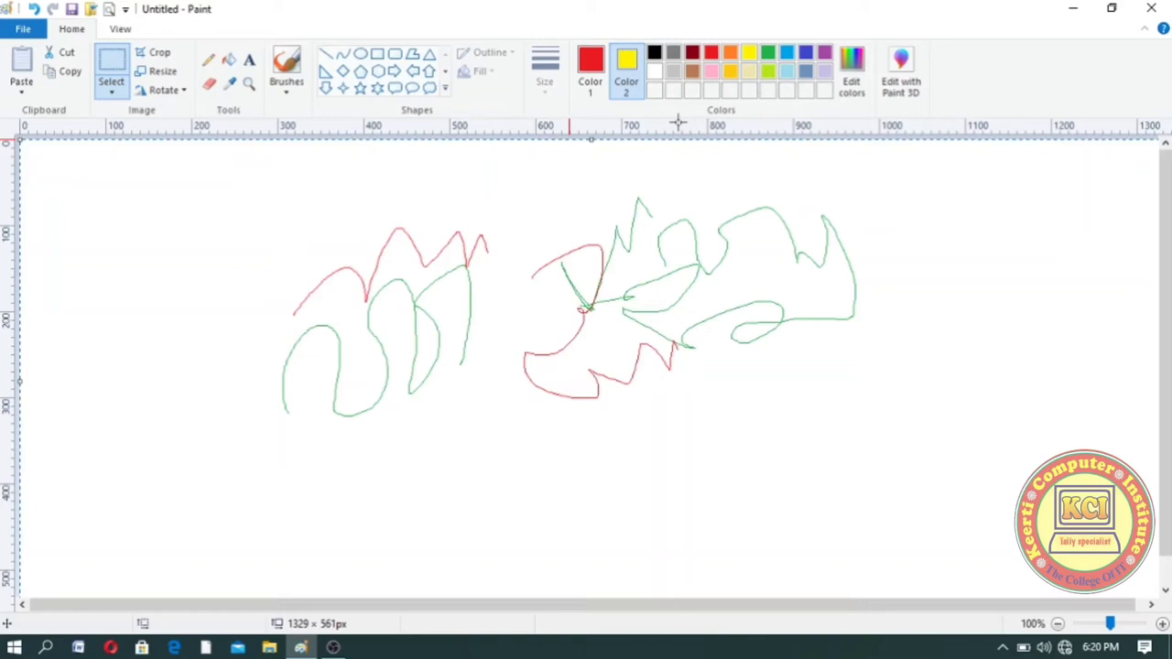
{"action": "key", "text": "Delete"}
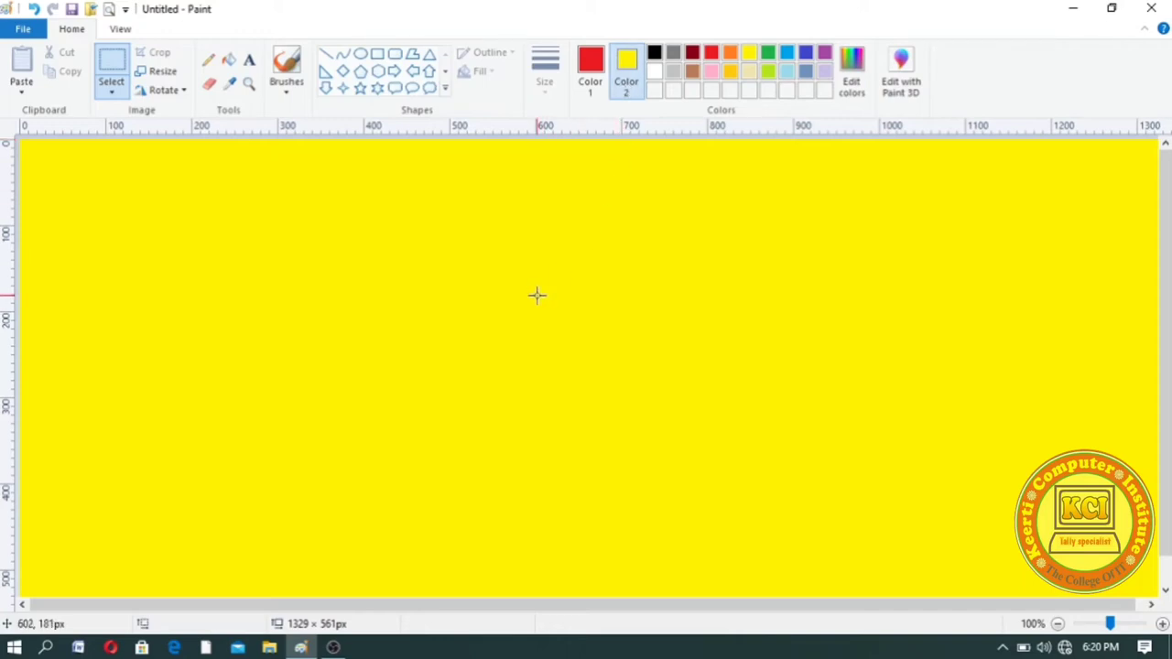
{"action": "left_click", "coordinate": [209, 60]}
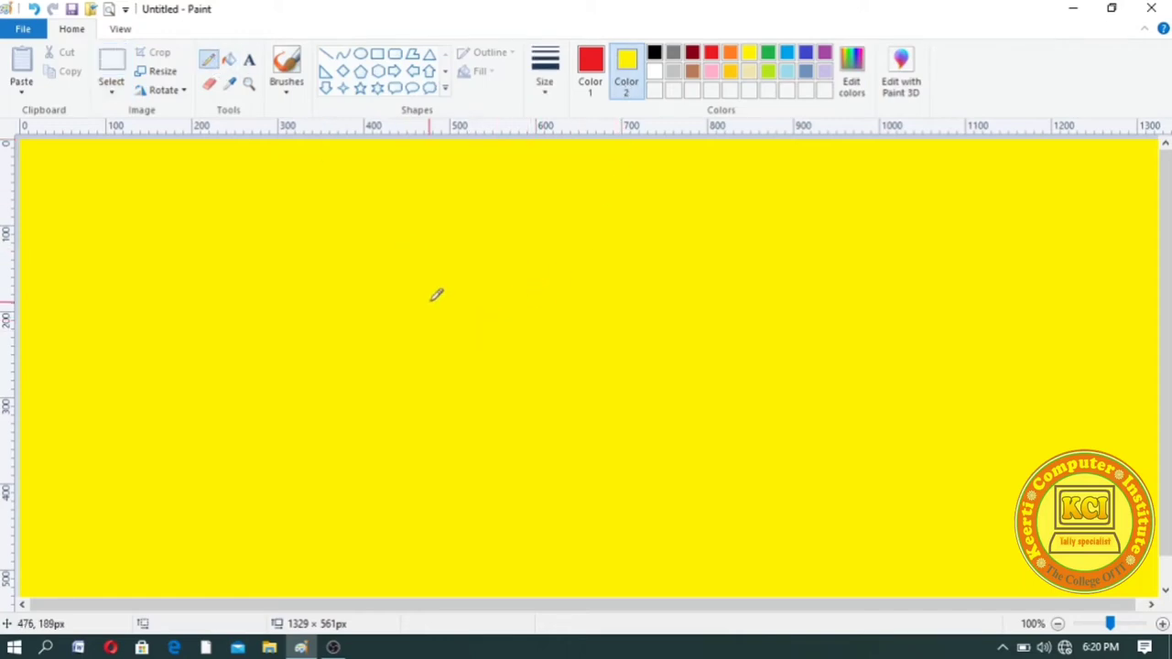
{"action": "mouse_move", "coordinate": [429, 303]}
{"action": "left_mouse_down"}
{"action": "mouse_move", "coordinate": [524, 217]}
{"action": "mouse_move", "coordinate": [575, 239]}
{"action": "mouse_move", "coordinate": [607, 197]}
{"action": "mouse_move", "coordinate": [623, 232]}
{"action": "mouse_move", "coordinate": [653, 235]}
{"action": "mouse_move", "coordinate": [695, 306]}
{"action": "mouse_move", "coordinate": [554, 340]}
{"action": "mouse_move", "coordinate": [687, 356]}
{"action": "mouse_move", "coordinate": [696, 374]}
{"action": "mouse_move", "coordinate": [621, 434]}
{"action": "mouse_move", "coordinate": [548, 422]}
{"action": "mouse_move", "coordinate": [513, 403]}
{"action": "left_mouse_up"}
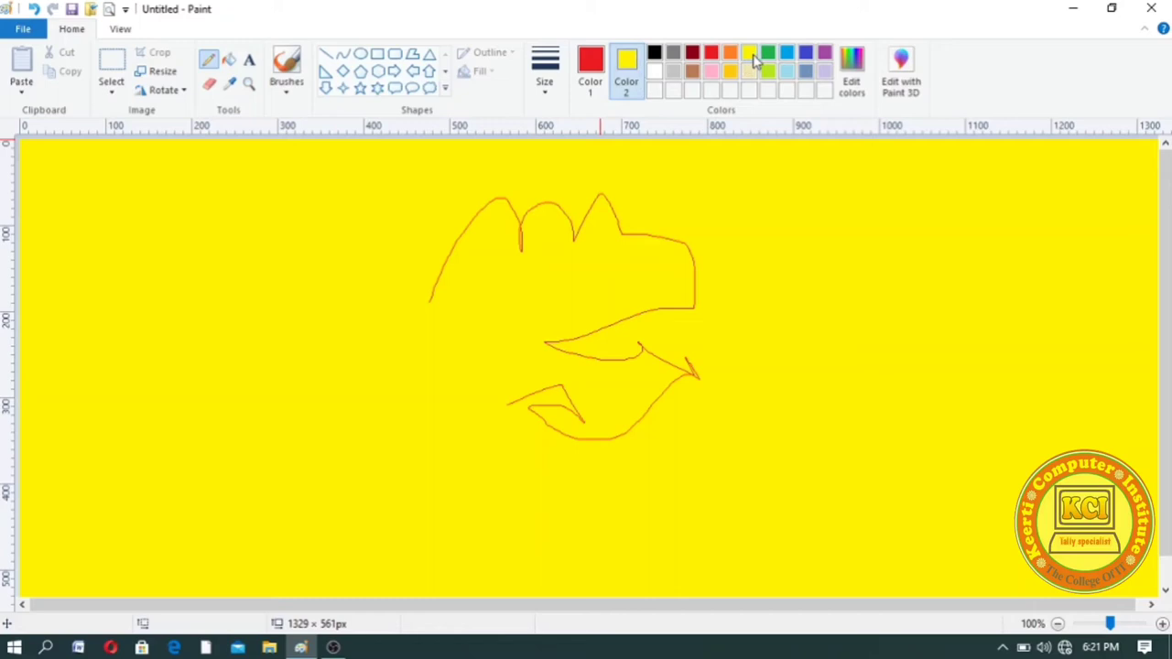
Set Color 1 to yellow, then change it to dark red
{"action": "left_click", "coordinate": [600, 85]}
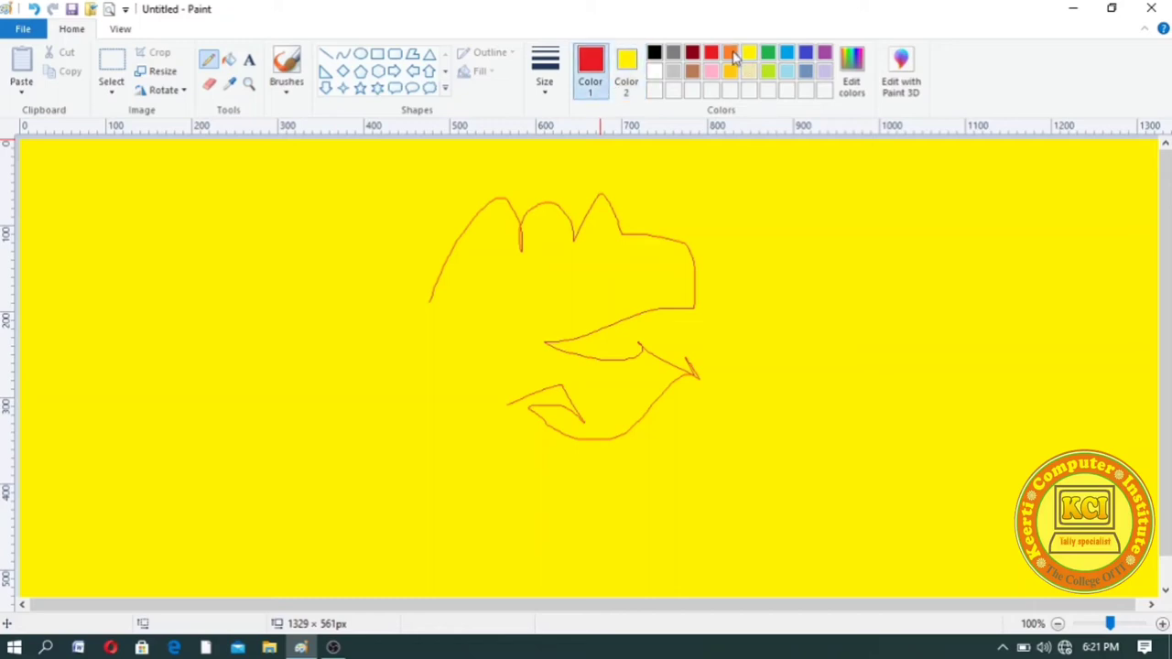
{"action": "left_click", "coordinate": [749, 53]}
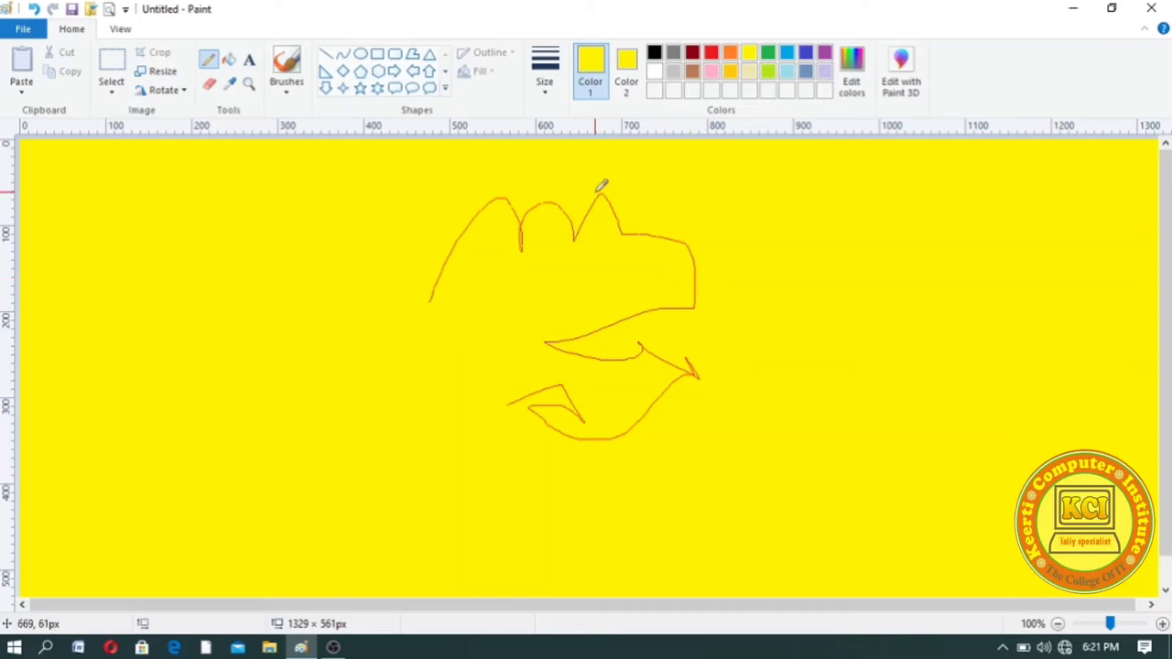
{"action": "left_click", "coordinate": [693, 55]}
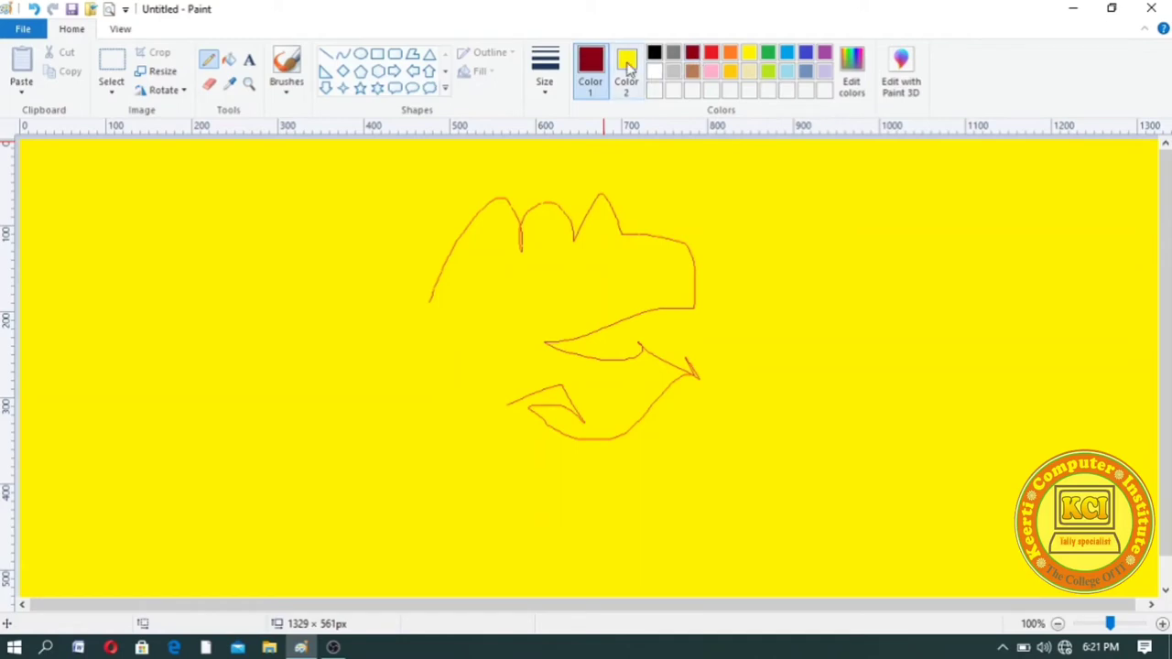
Set Color 2 to white and delete the entire drawing to restore a white canvas
{"action": "left_click", "coordinate": [629, 64]}
{"action": "left_click", "coordinate": [655, 73]}
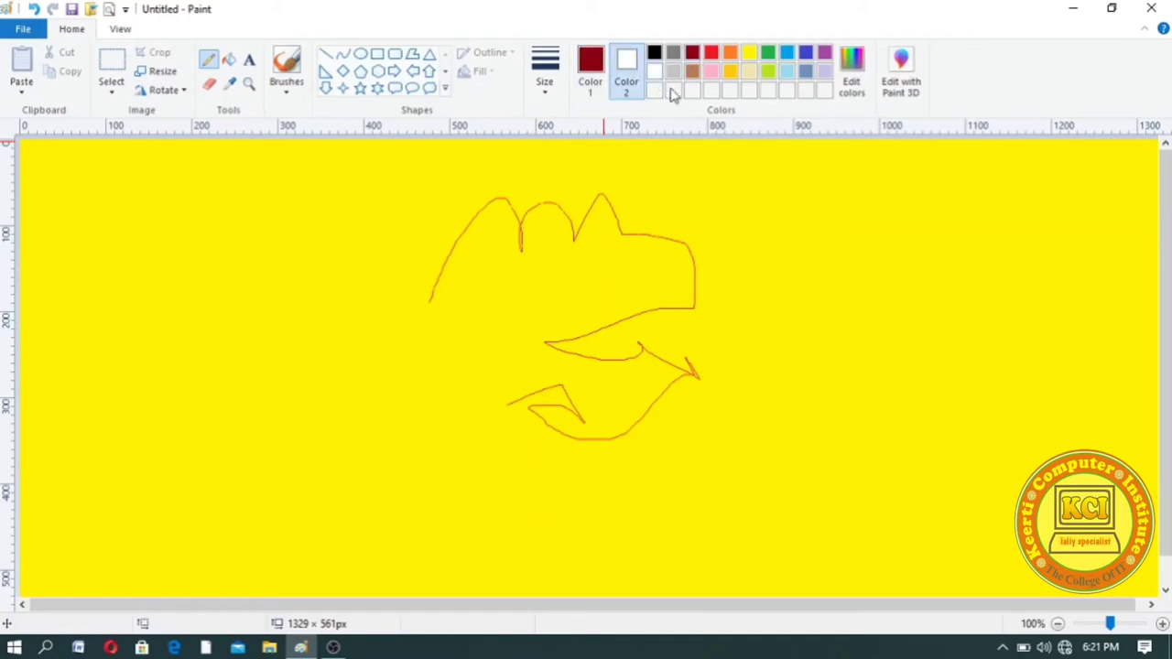
{"action": "key", "text": "ctrl+a"}
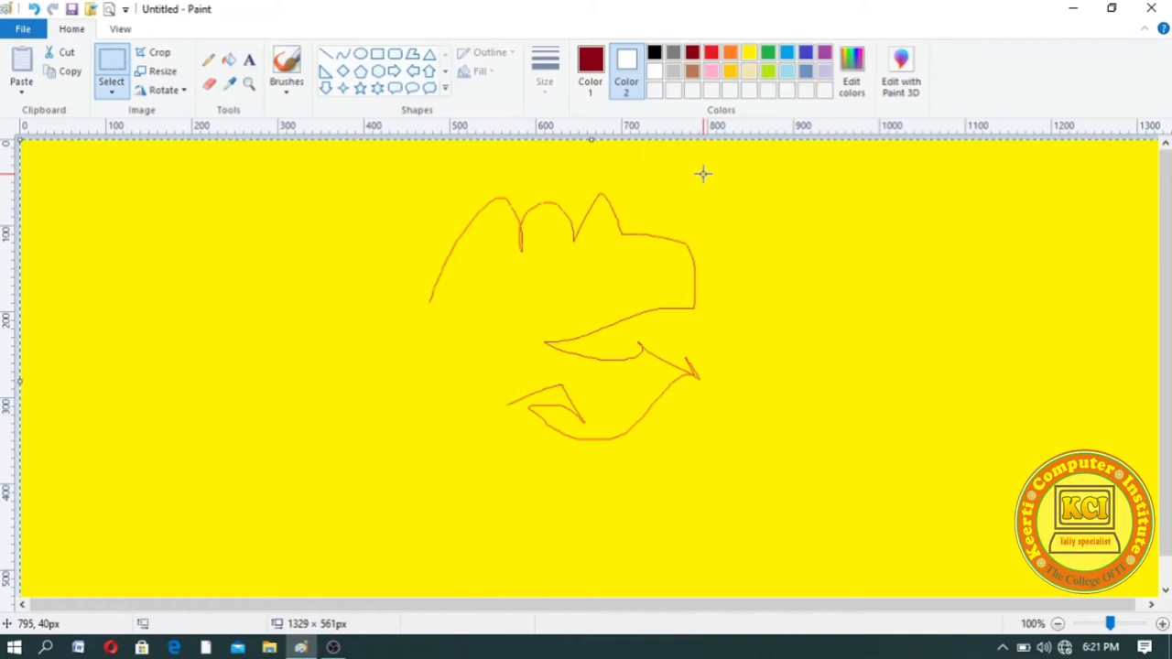
{"action": "key", "text": "Delete"}
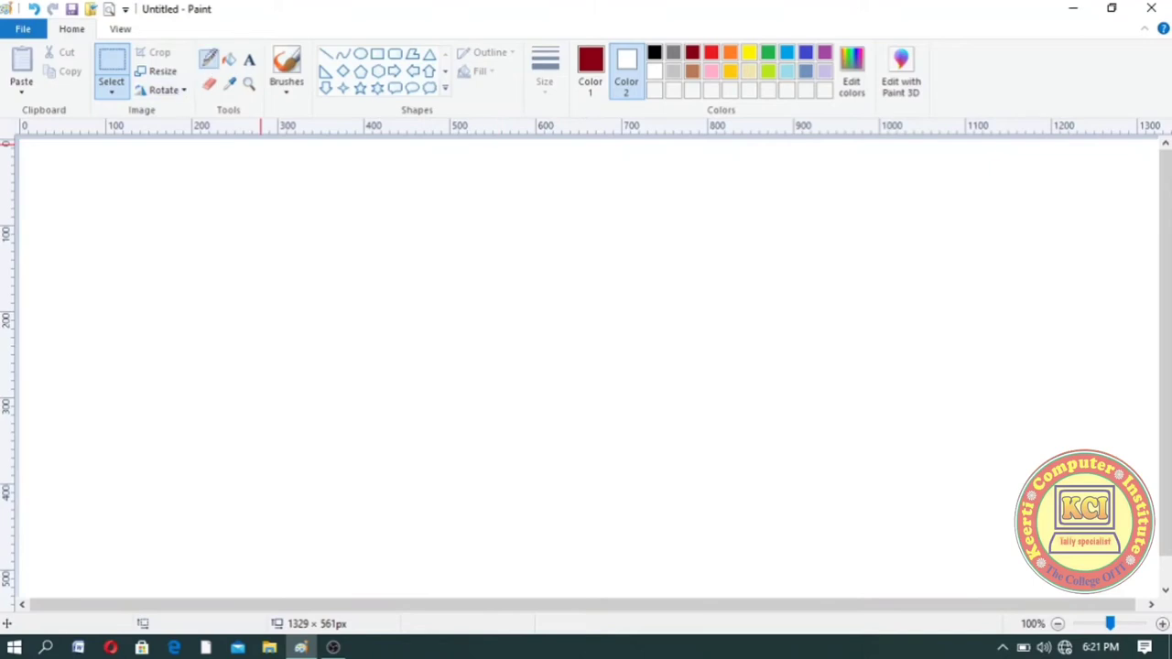
Draw a dark red freehand stroke with the Pencil, then clear the entire canvas again
{"action": "left_click", "coordinate": [207, 60]}
{"action": "mouse_move", "coordinate": [362, 305]}
{"action": "left_mouse_down"}
{"action": "mouse_move", "coordinate": [391, 237]}
{"action": "mouse_move", "coordinate": [452, 243]}
{"action": "mouse_move", "coordinate": [524, 296]}
{"action": "left_mouse_up"}
{"action": "key", "text": "ctrl+a"}
{"action": "key", "text": "Delete"}
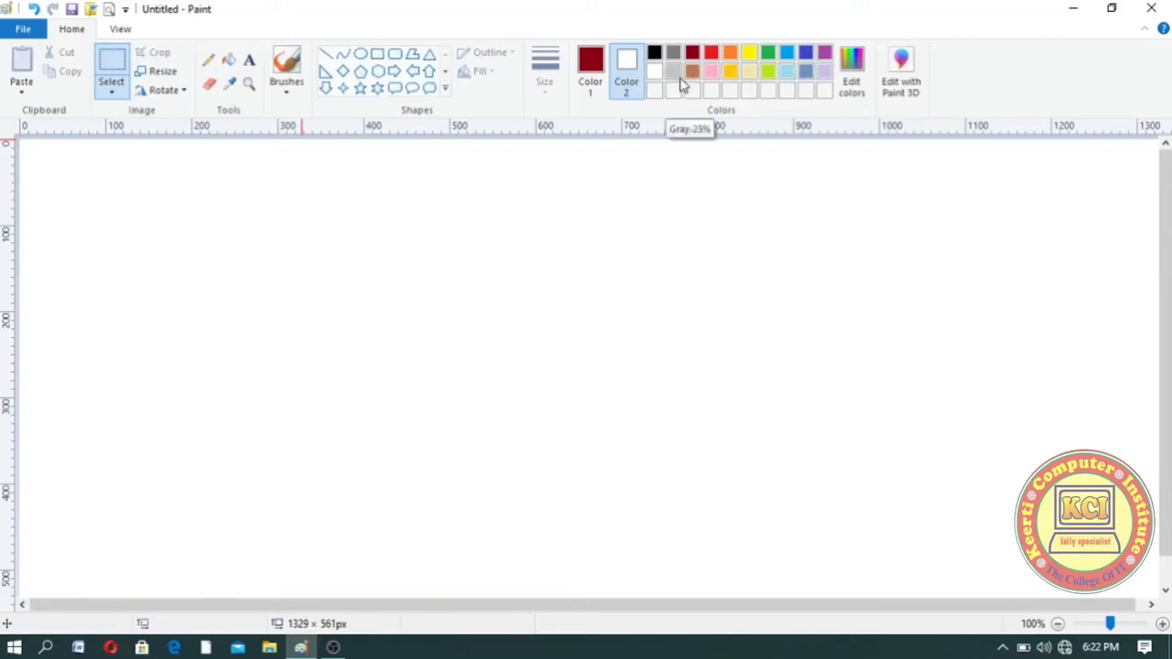
Mix a purple with red 151, green 66 and blue 151, add it to the custom colors, and apply it to Color 2
{"action": "left_click", "coordinate": [850, 69]}
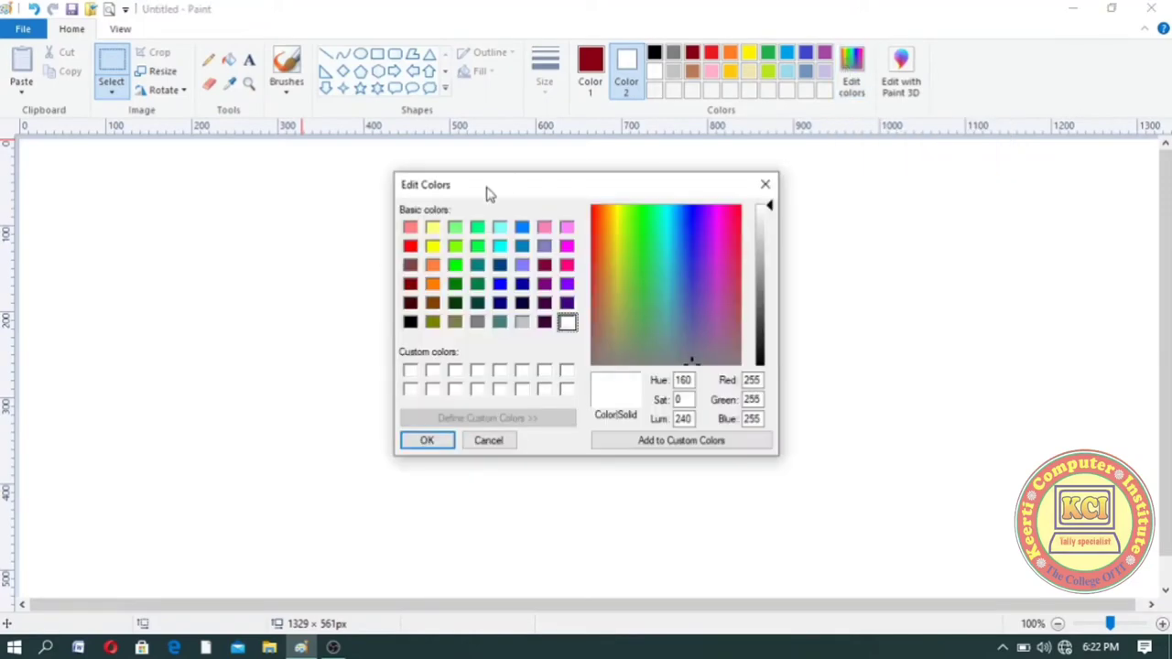
{"action": "left_click_drag", "start_coordinate": [487, 193], "coordinate": [503, 181]}
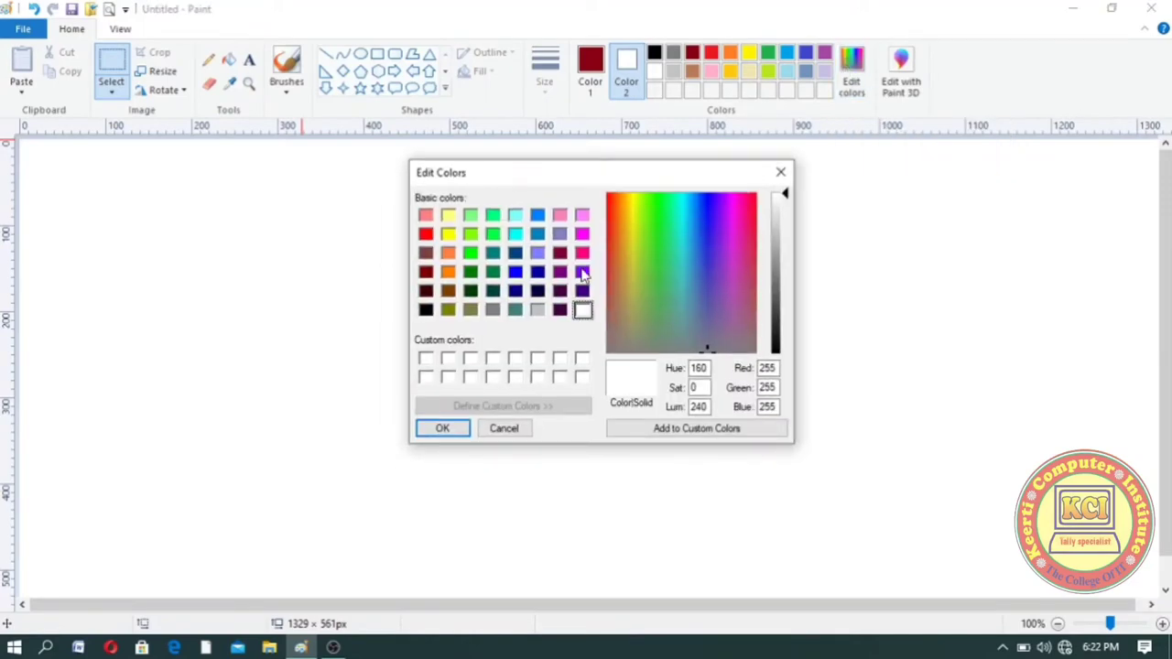
{"action": "left_click", "coordinate": [733, 291]}
{"action": "left_click_drag", "start_coordinate": [786, 194], "coordinate": [785, 232]}
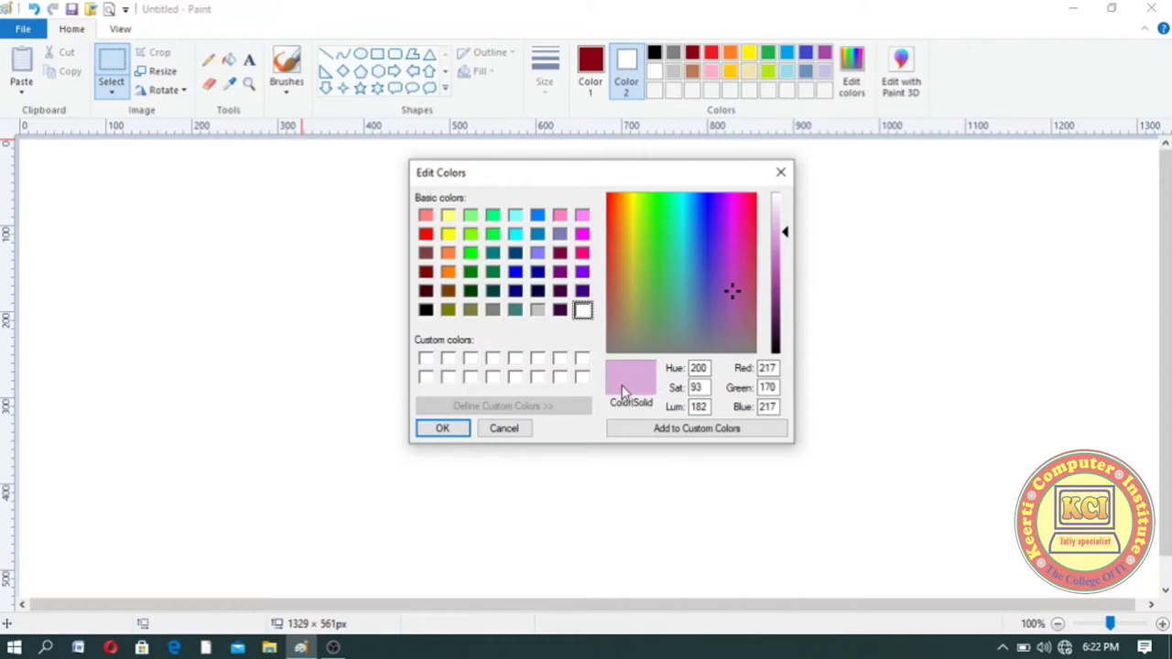
{"action": "left_click_drag", "start_coordinate": [784, 231], "coordinate": [784, 291]}
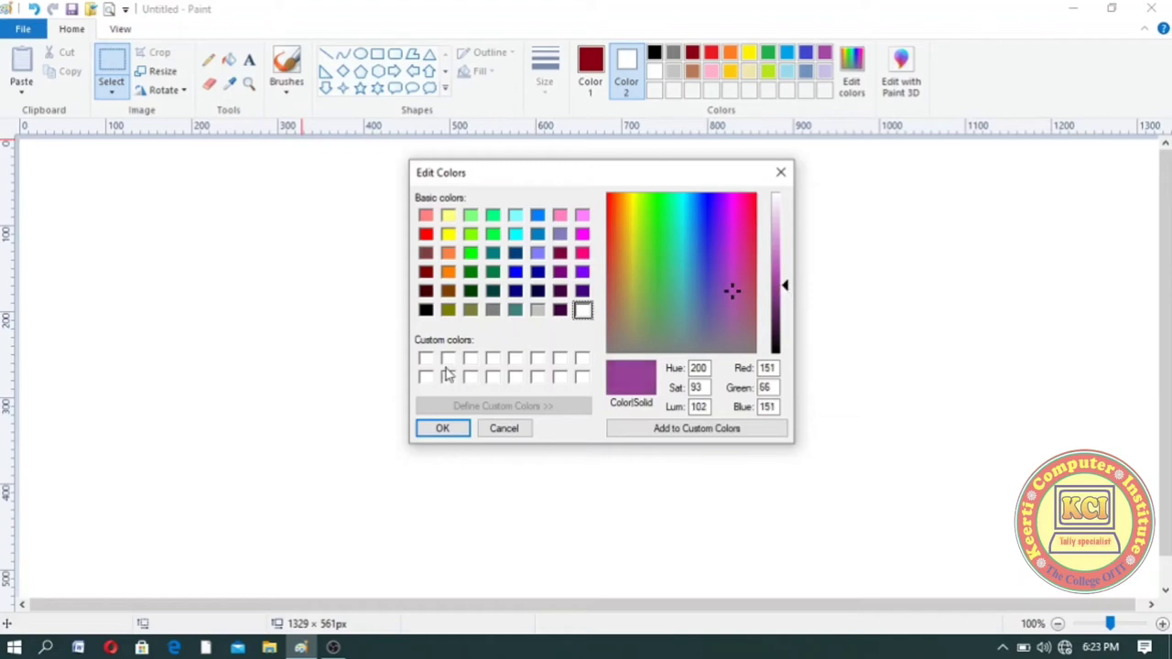
{"action": "left_click", "coordinate": [667, 430]}
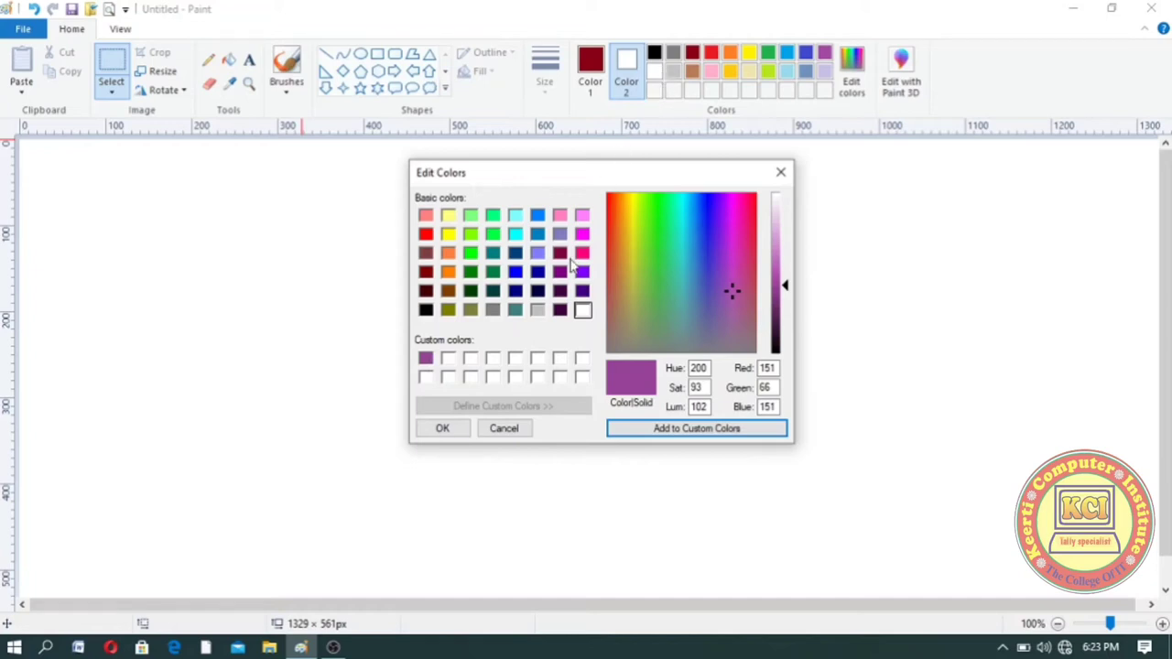
{"action": "left_click", "coordinate": [442, 430]}
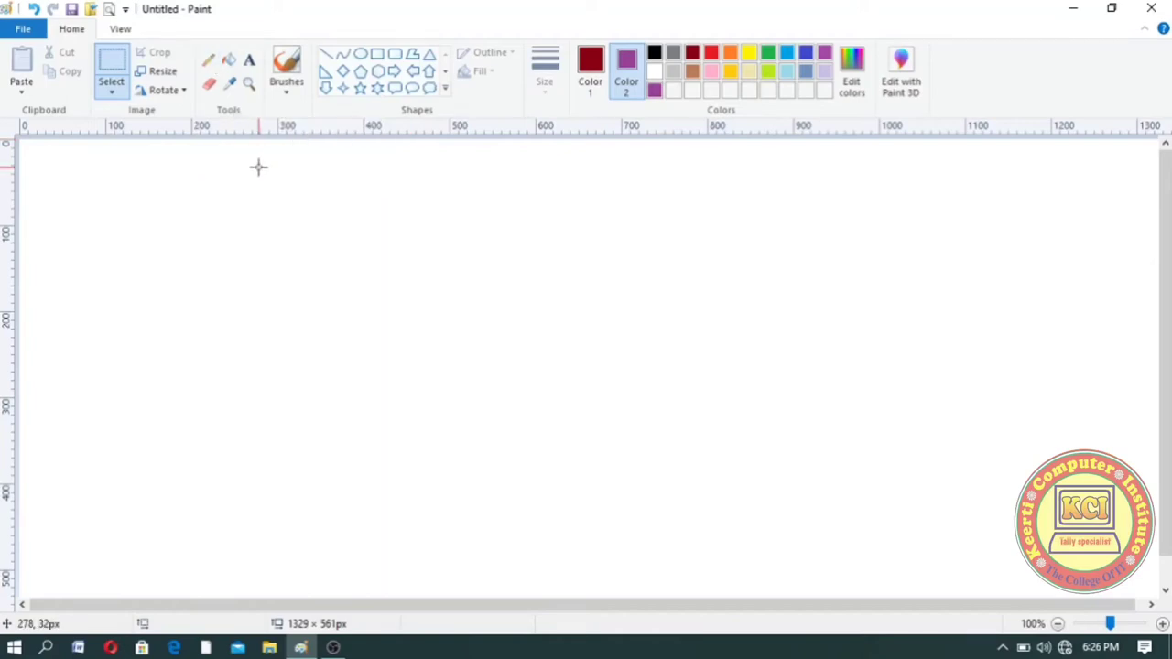
Handwrite the Hindi word राम in dark red with the Pencil at its thickest line size, then clear the entire canvas
{"action": "left_click", "coordinate": [209, 60]}
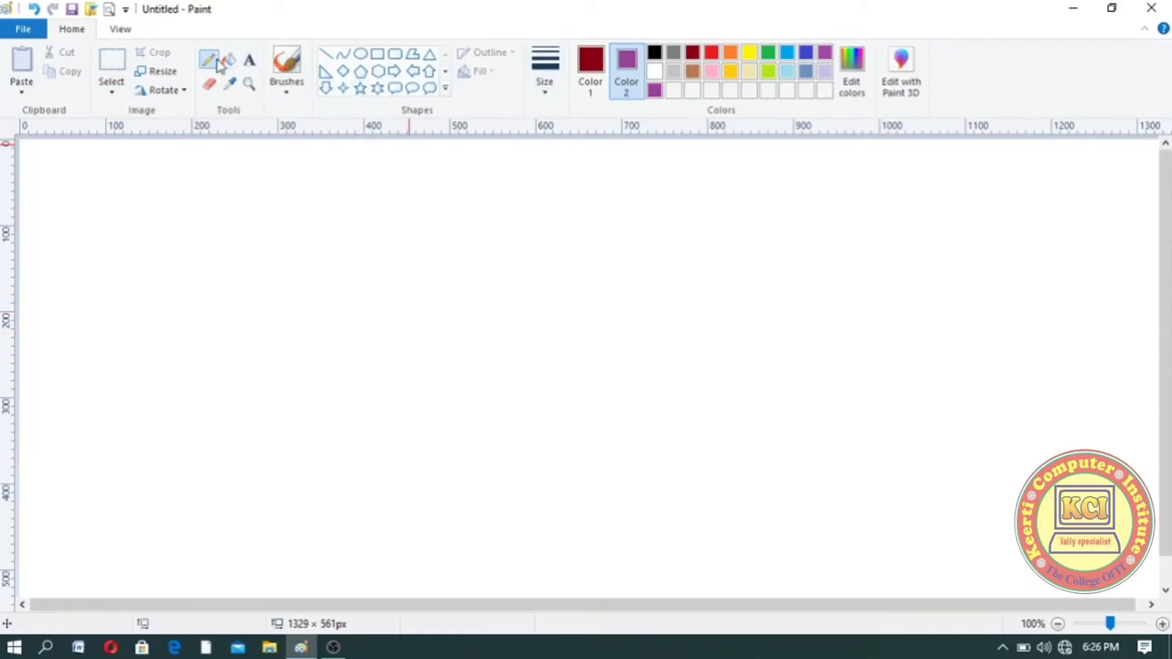
{"action": "left_click", "coordinate": [545, 92]}
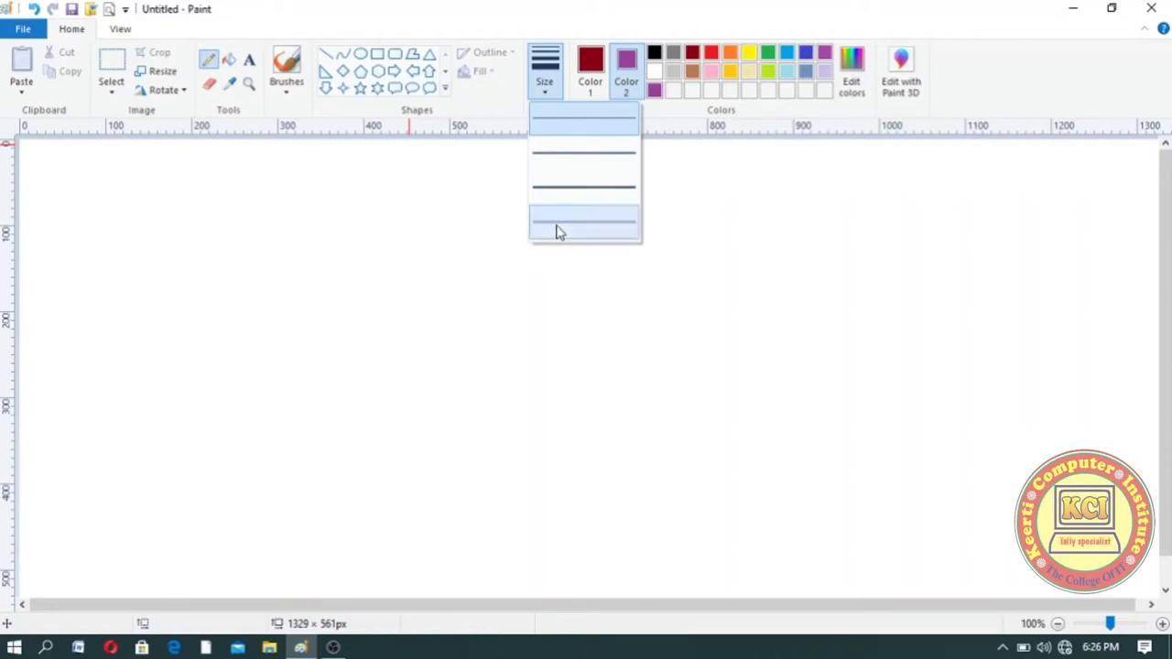
{"action": "left_click", "coordinate": [558, 230]}
{"action": "mouse_move", "coordinate": [436, 311]}
{"action": "left_mouse_down"}
{"action": "mouse_move", "coordinate": [478, 371]}
{"action": "mouse_move", "coordinate": [425, 421]}
{"action": "mouse_move", "coordinate": [477, 455]}
{"action": "mouse_move", "coordinate": [445, 481]}
{"action": "mouse_move", "coordinate": [340, 444]}
{"action": "mouse_move", "coordinate": [345, 386]}
{"action": "mouse_move", "coordinate": [397, 348]}
{"action": "mouse_move", "coordinate": [375, 337]}
{"action": "mouse_move", "coordinate": [351, 288]}
{"action": "mouse_move", "coordinate": [387, 243]}
{"action": "mouse_move", "coordinate": [396, 202]}
{"action": "mouse_move", "coordinate": [280, 265]}
{"action": "left_mouse_up"}
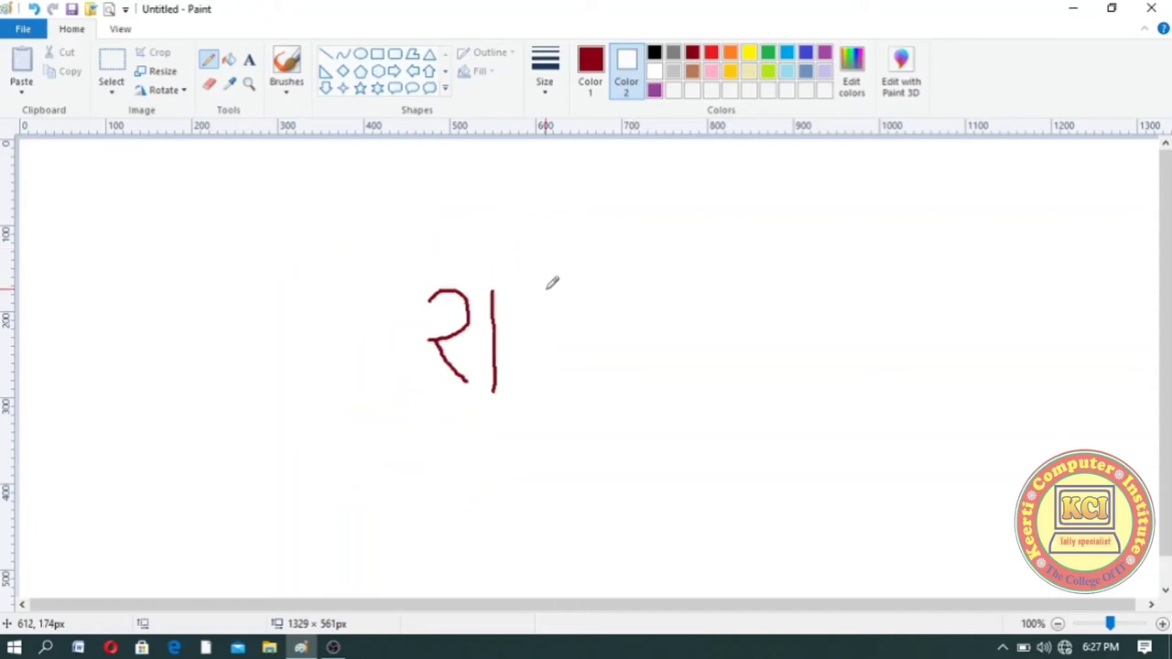
{"action": "mouse_move", "coordinate": [547, 288]}
{"action": "left_mouse_down"}
{"action": "mouse_move", "coordinate": [546, 366]}
{"action": "mouse_move", "coordinate": [554, 331]}
{"action": "mouse_move", "coordinate": [603, 285]}
{"action": "mouse_move", "coordinate": [599, 367]}
{"action": "left_mouse_up"}
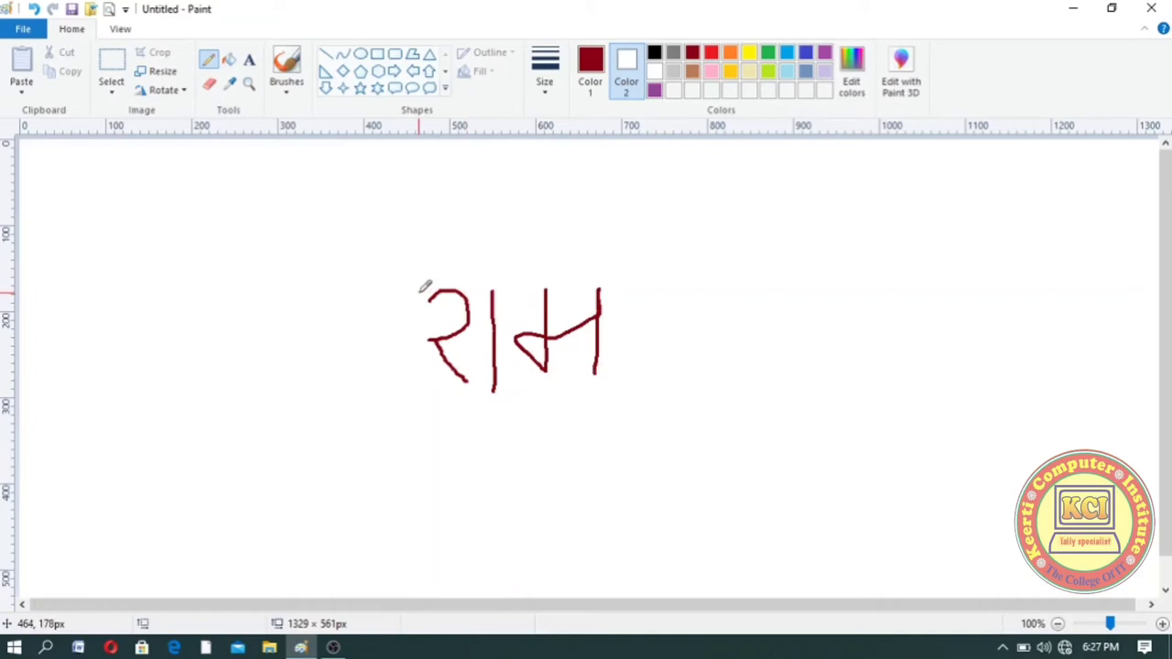
{"action": "left_click_drag", "start_coordinate": [421, 293], "coordinate": [620, 285]}
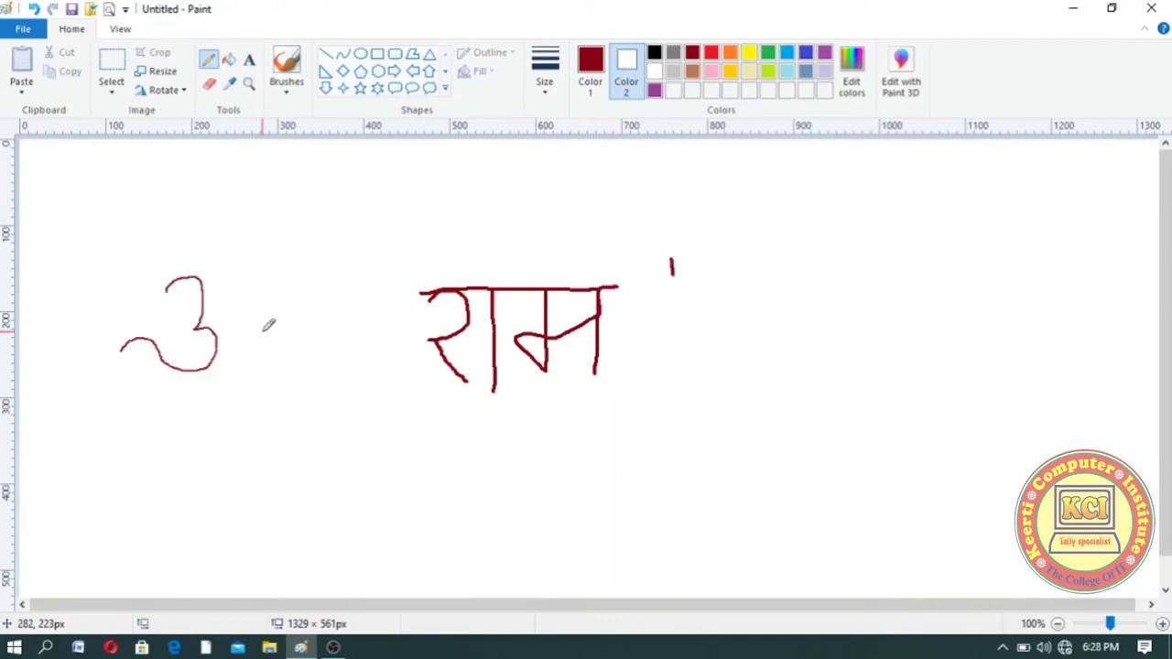
{"action": "key", "text": "ctrl+a"}
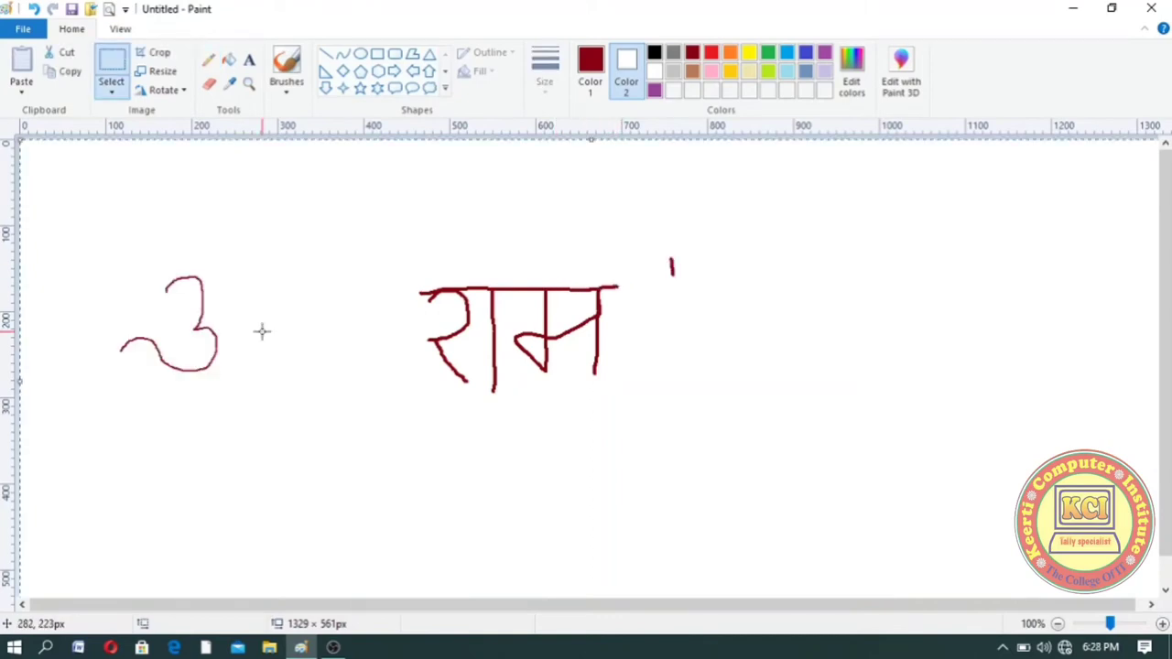
{"action": "key", "text": "Delete"}
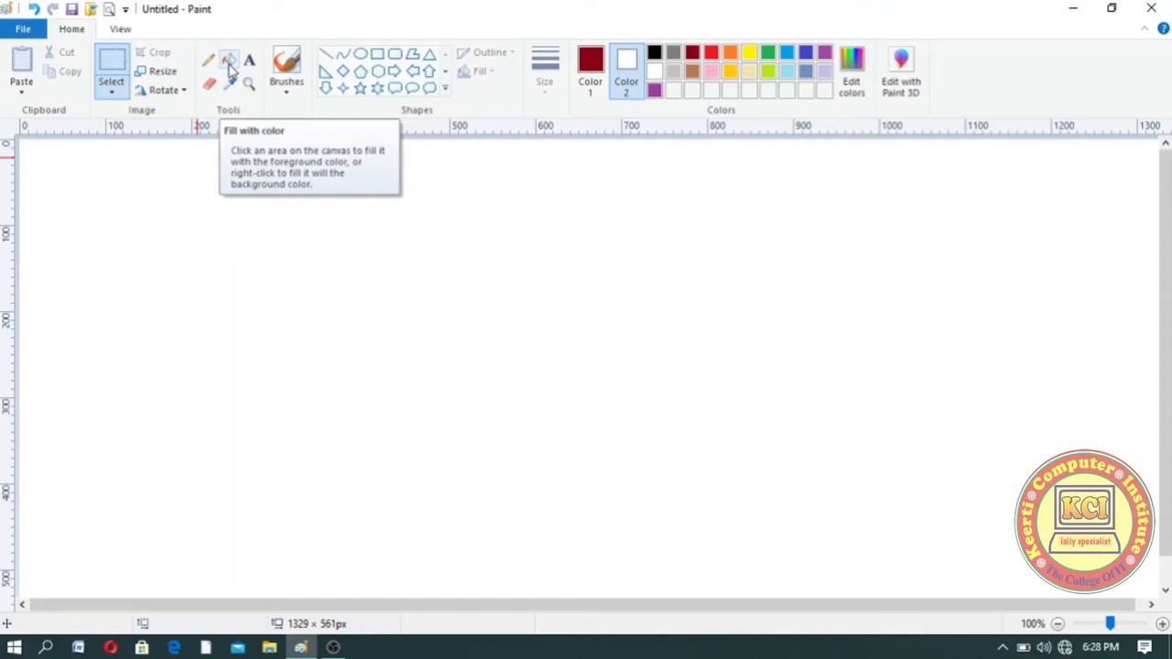
Fill the whole blank canvas with the dark red of Color 1, then undo the fill
{"action": "left_click", "coordinate": [228, 62]}
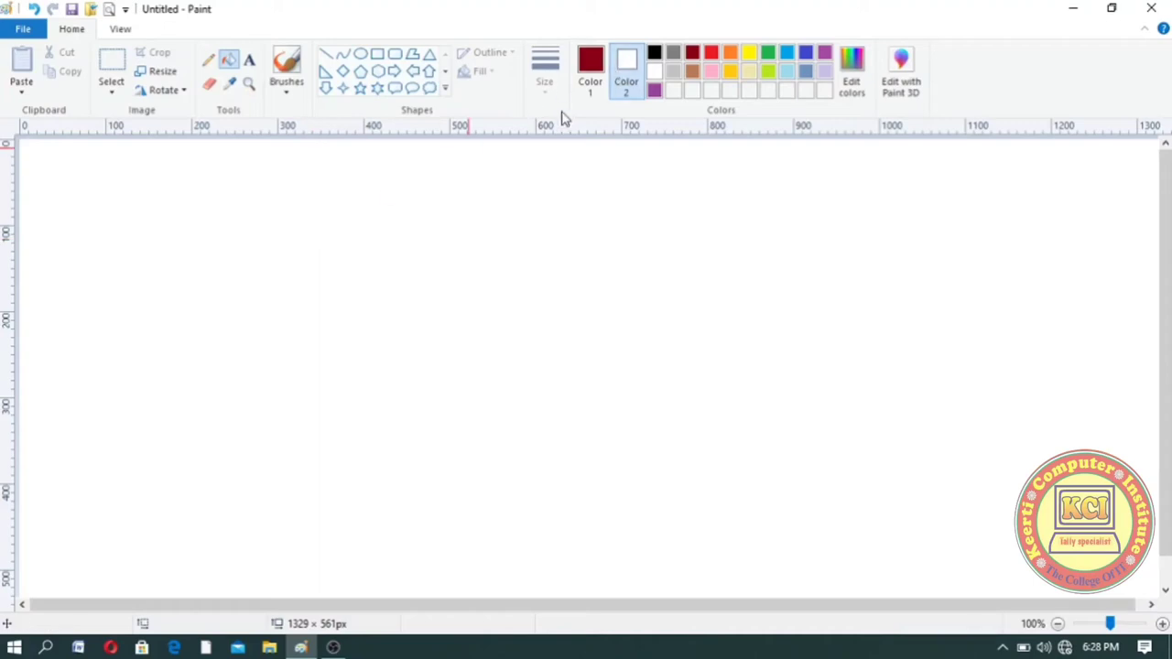
{"action": "left_click", "coordinate": [593, 66]}
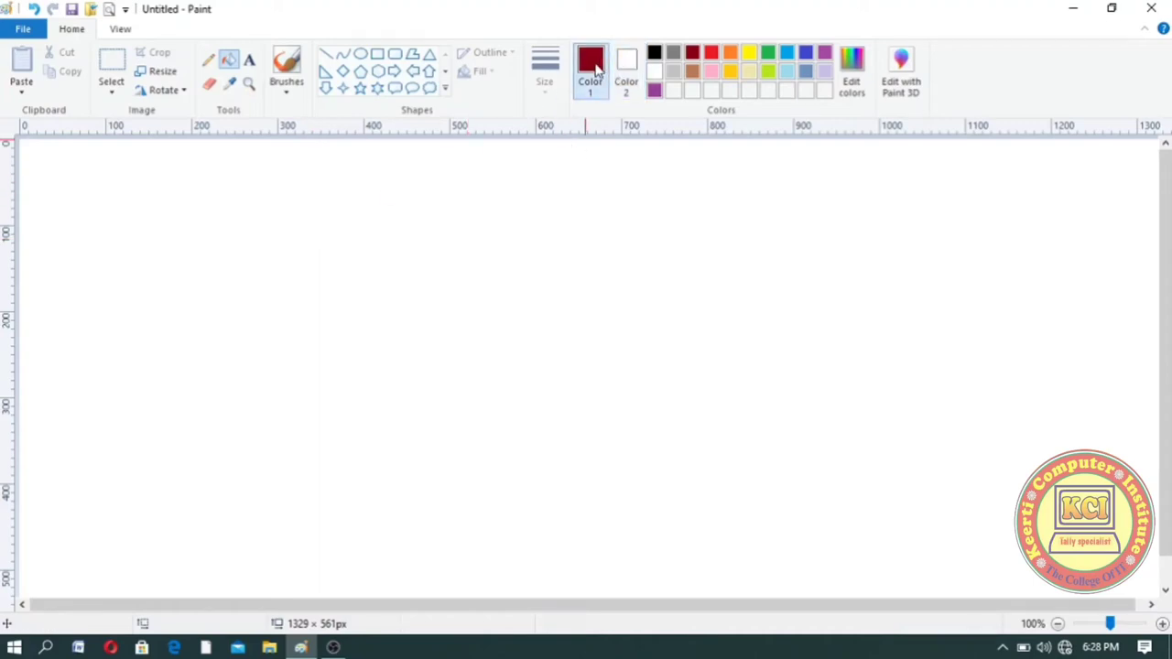
{"action": "left_click", "coordinate": [291, 338]}
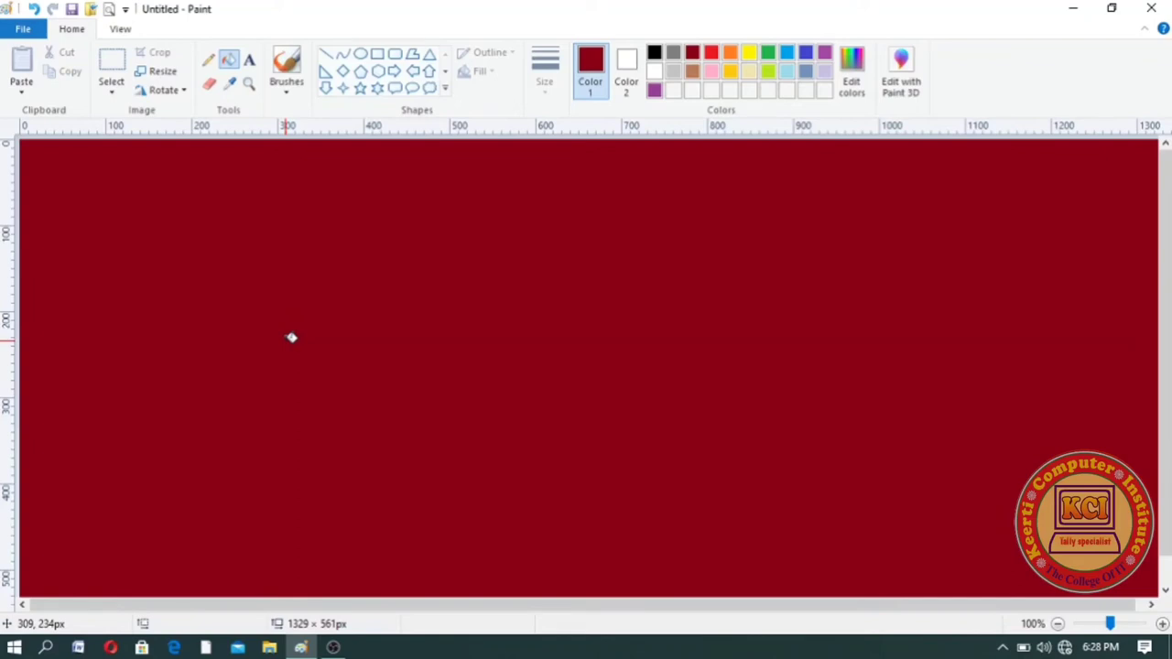
{"action": "key", "text": "ctrl+z"}
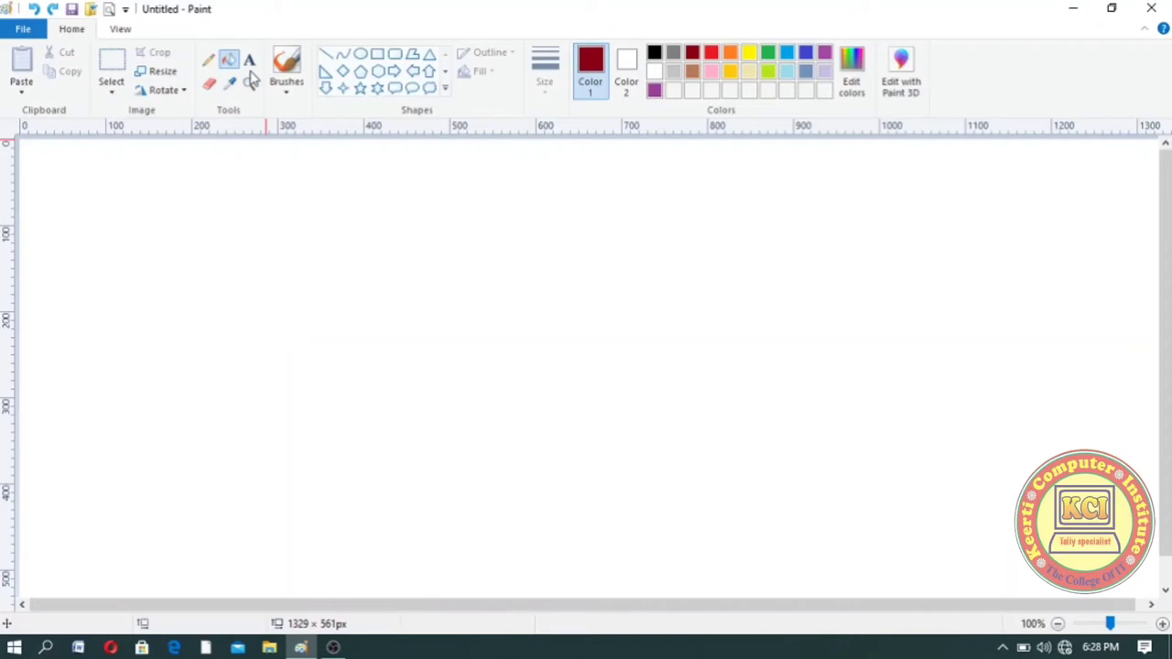
Draw a dark red outlined oval about 206 × 233 px and, to its right, a rectangle about 210 × 183 px
{"action": "left_click", "coordinate": [361, 53]}
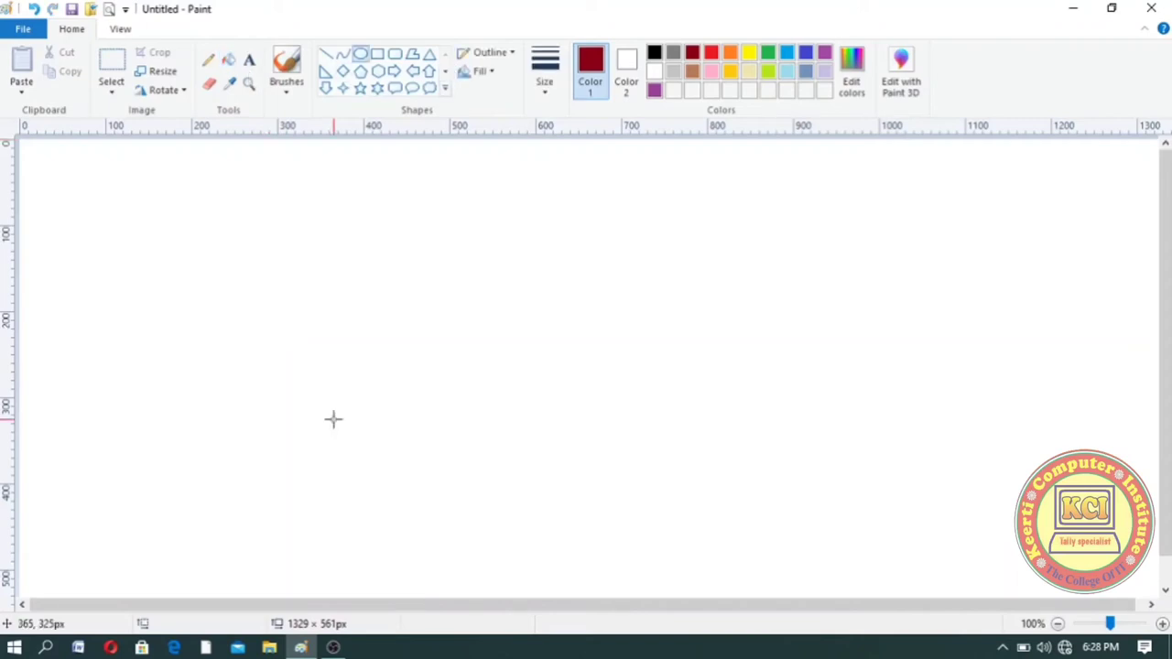
{"action": "mouse_move", "coordinate": [333, 419]}
{"action": "left_mouse_down"}
{"action": "mouse_move", "coordinate": [376, 344]}
{"action": "mouse_move", "coordinate": [510, 220]}
{"action": "left_mouse_up"}
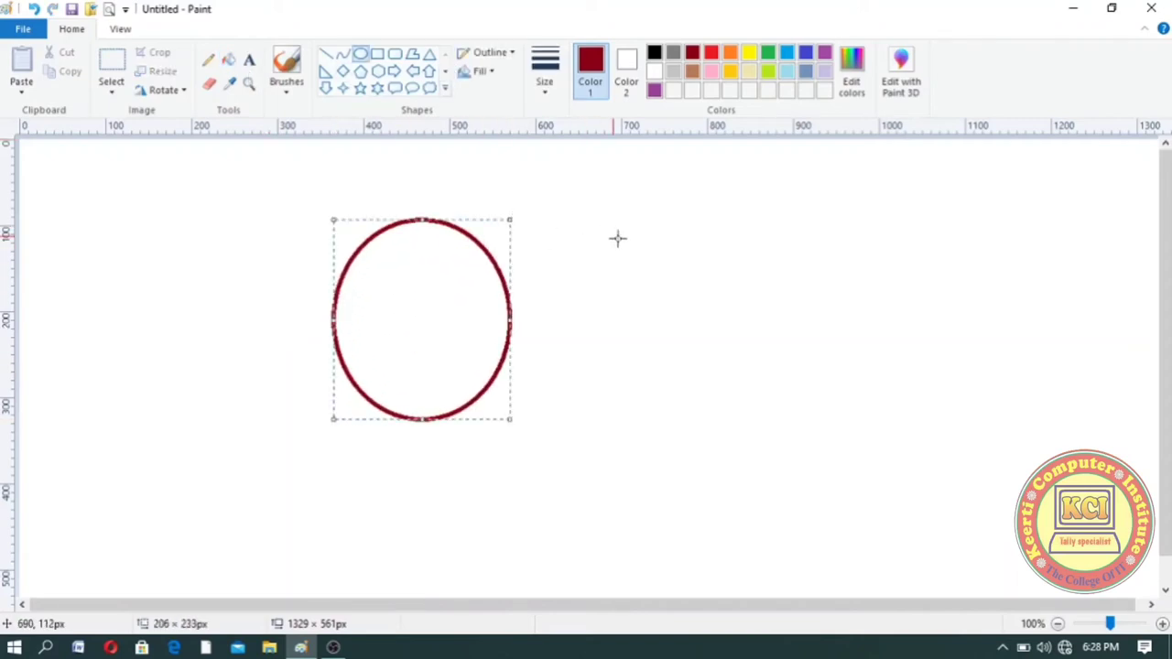
{"action": "left_click", "coordinate": [377, 53]}
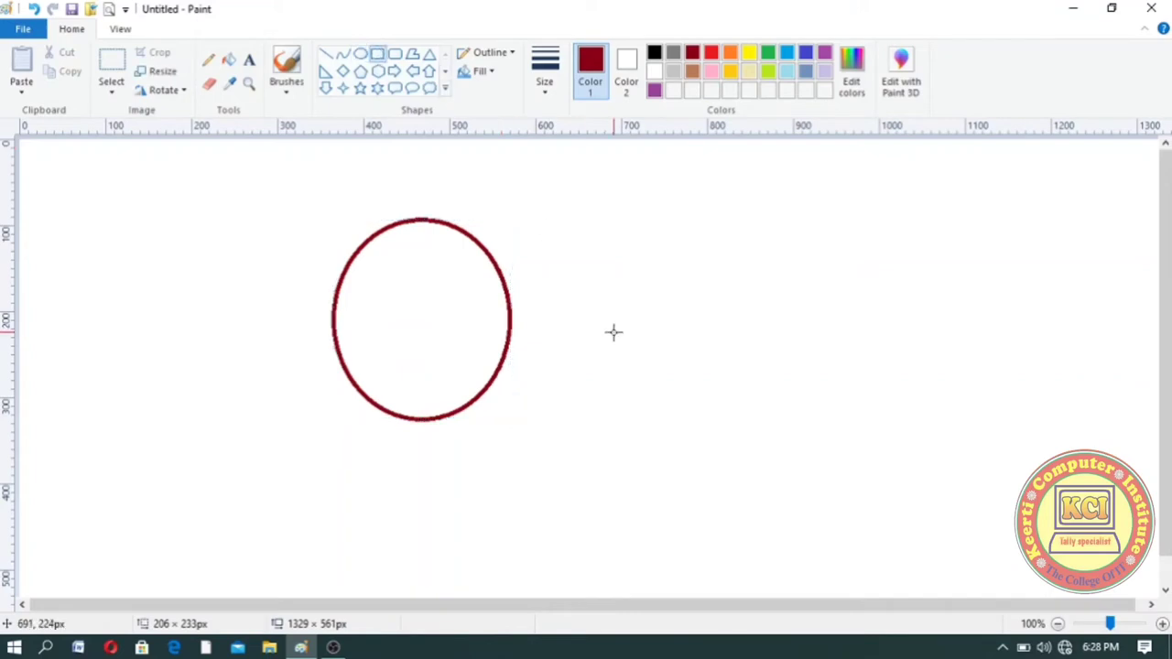
{"action": "left_click_drag", "start_coordinate": [618, 350], "coordinate": [799, 192]}
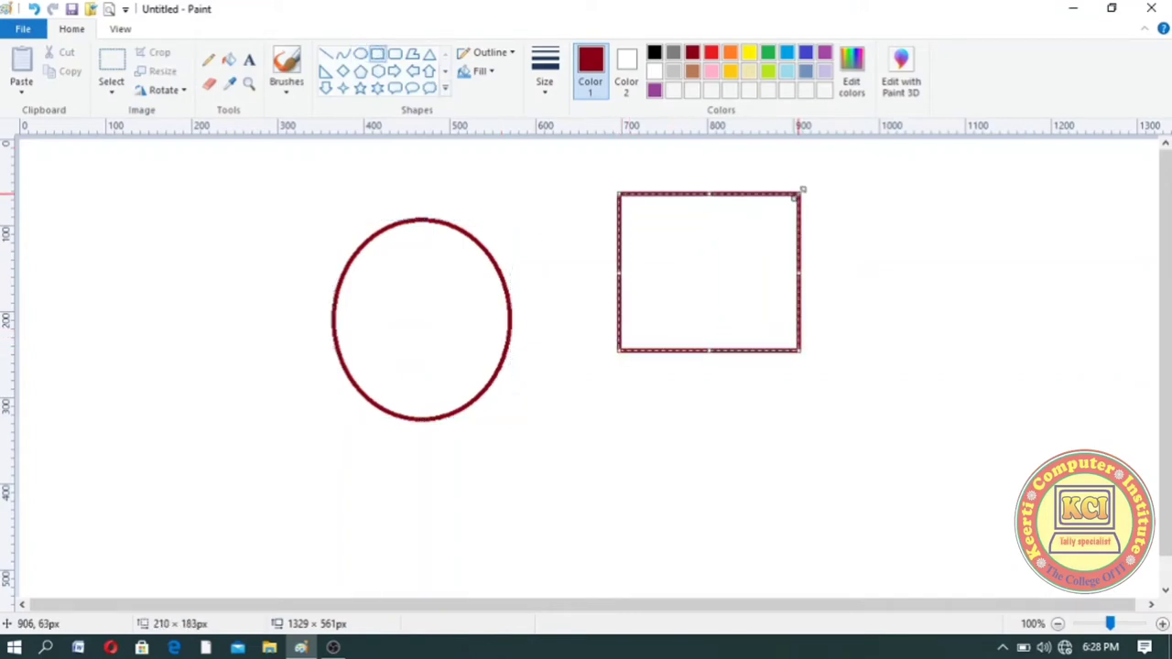
Draw a dark red rounded rectangle about 160 × 196 px left of the oval and fill it with green as Color 1
{"action": "left_click", "coordinate": [395, 53]}
{"action": "left_click_drag", "start_coordinate": [73, 438], "coordinate": [211, 268]}
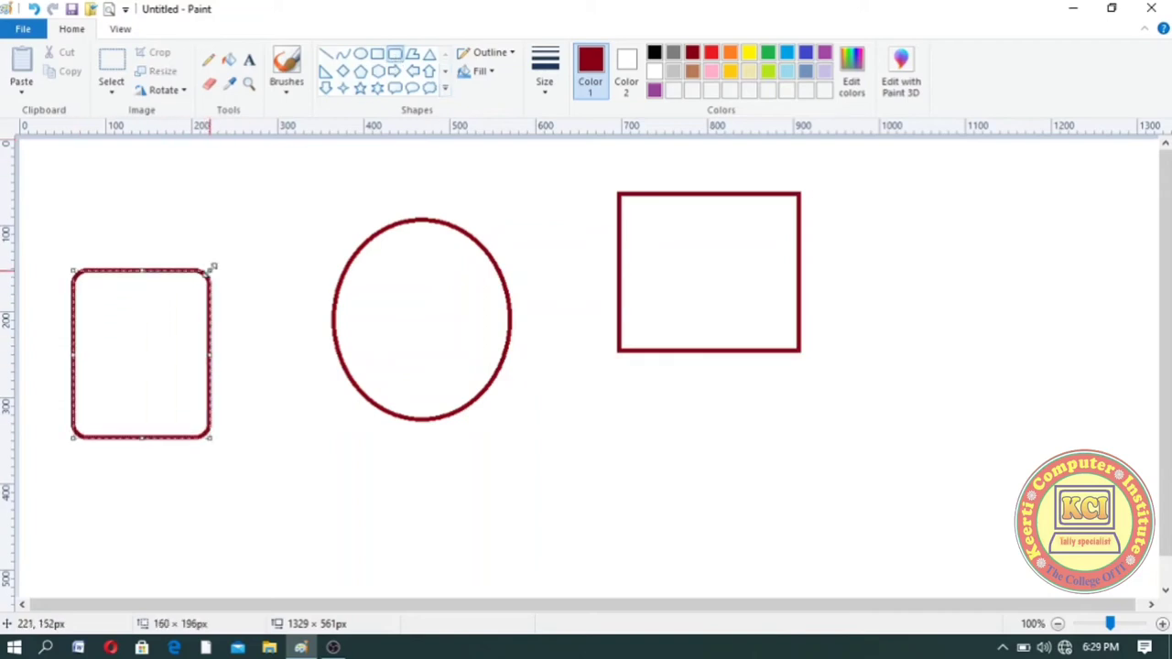
{"action": "left_click", "coordinate": [232, 61]}
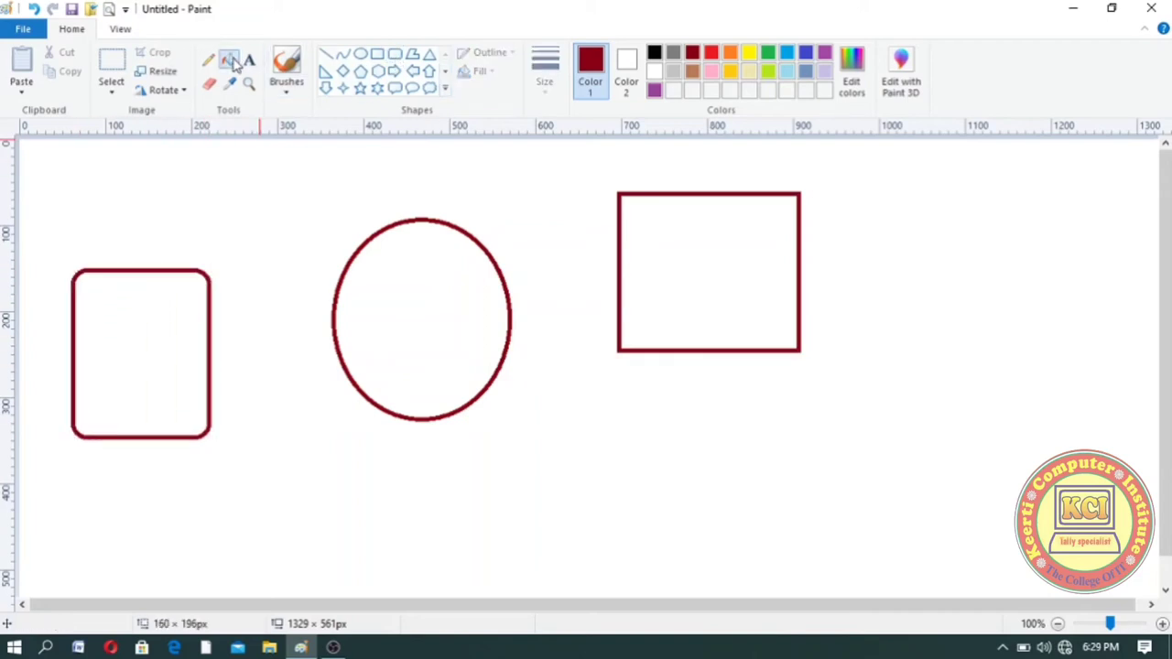
{"action": "left_click", "coordinate": [769, 53]}
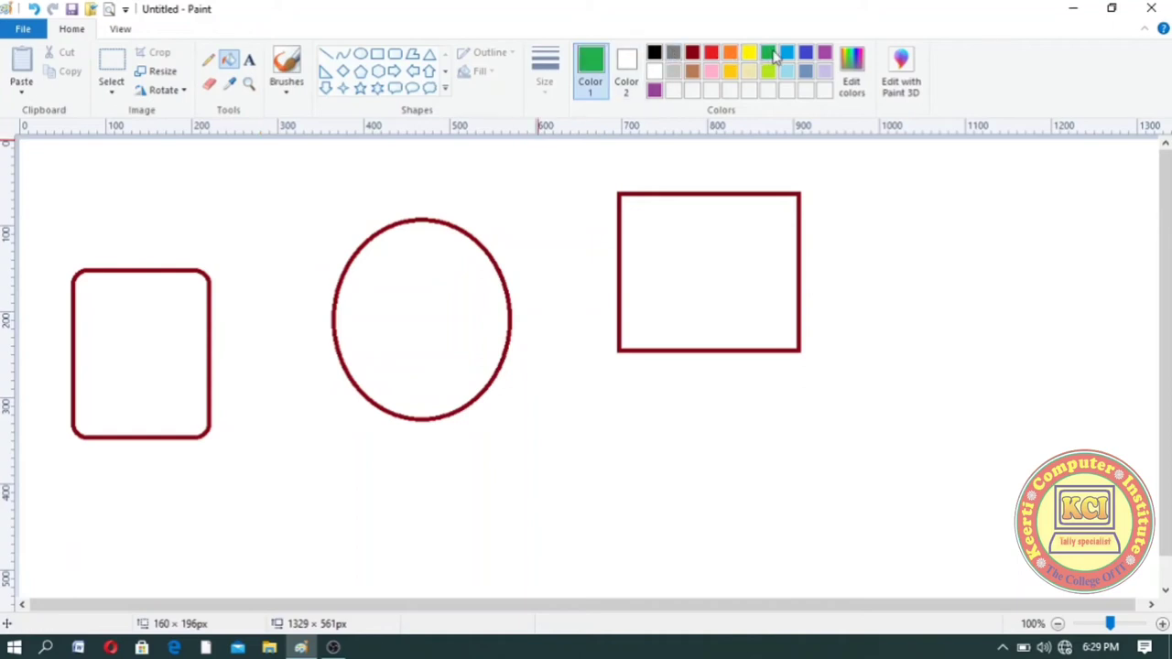
{"action": "left_click", "coordinate": [118, 340]}
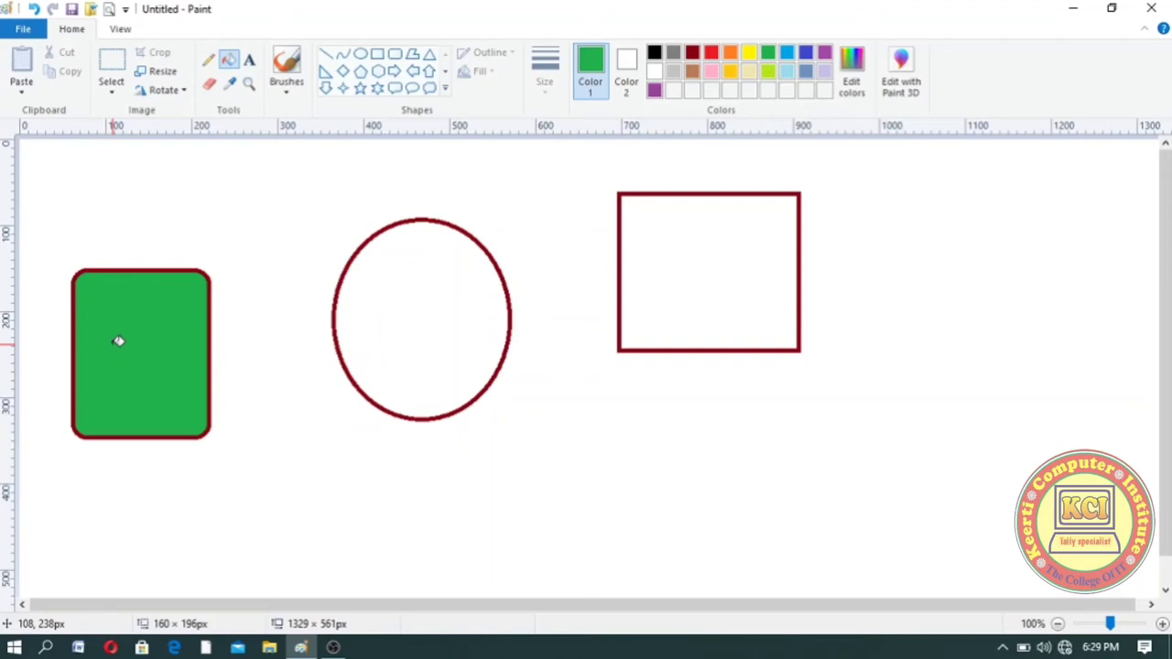
Set Color 2 to indigo and fill both the oval and the dark red outlined rectangle with it
{"action": "left_click", "coordinate": [626, 73]}
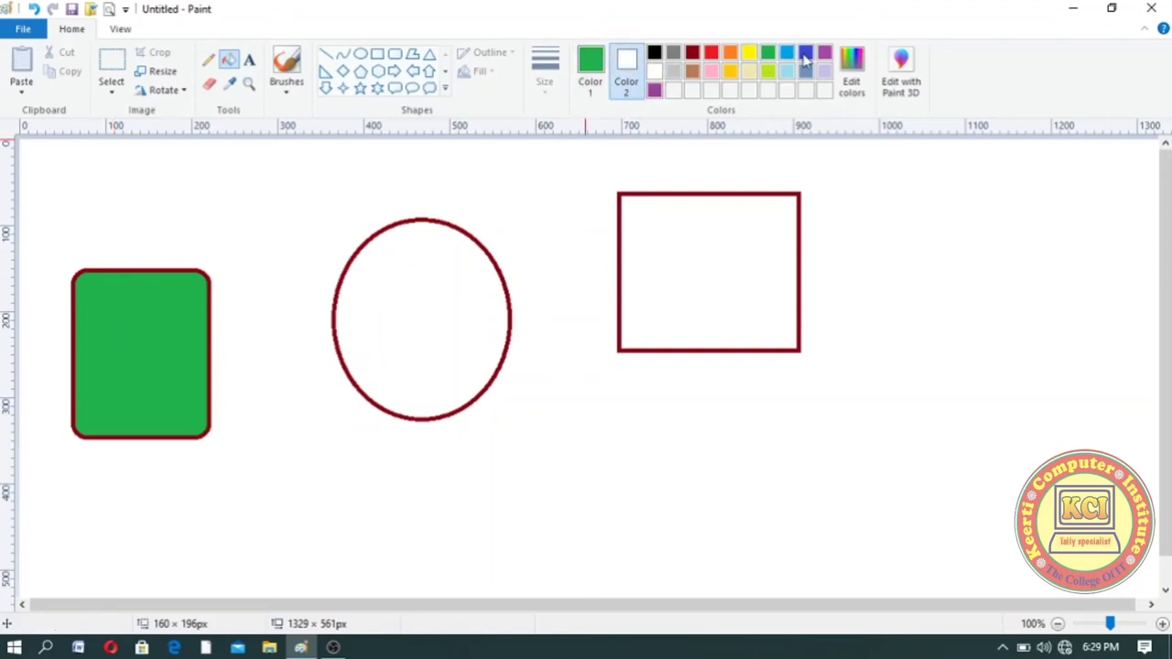
{"action": "left_click", "coordinate": [805, 55]}
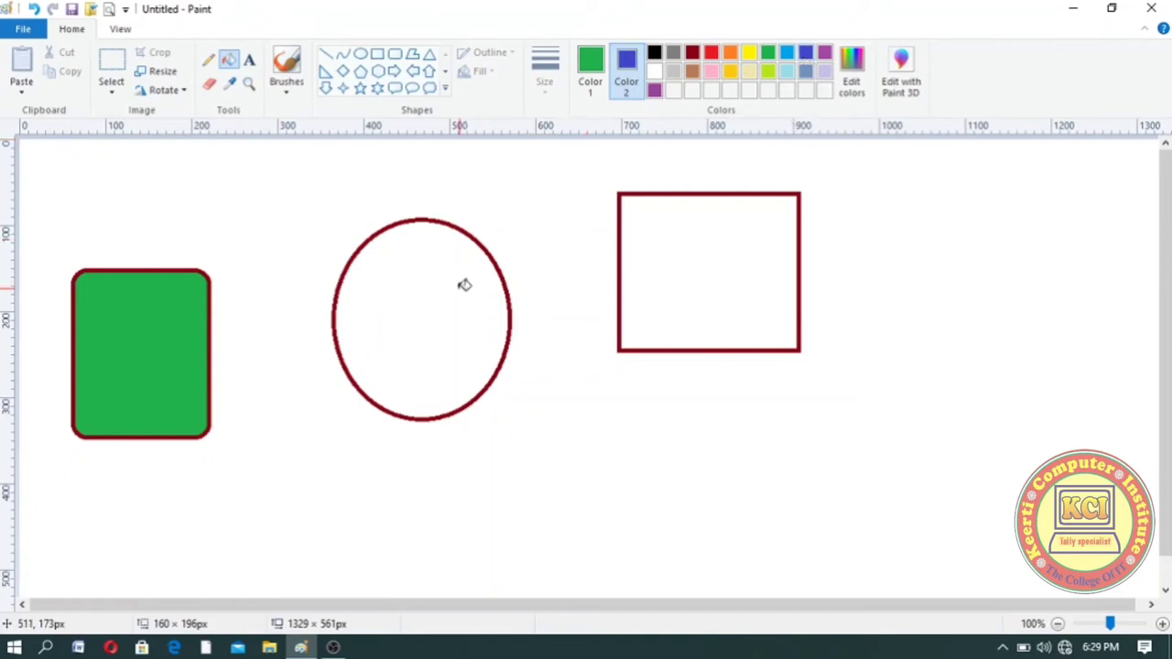
{"action": "right_click", "coordinate": [464, 285]}
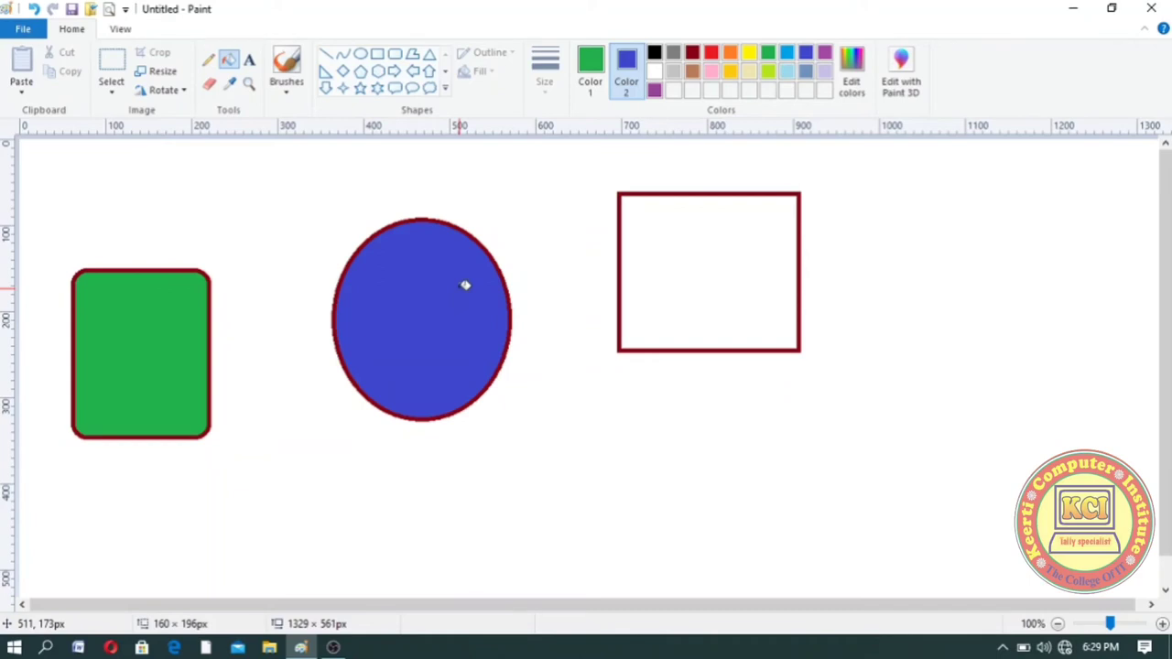
{"action": "right_click", "coordinate": [686, 256]}
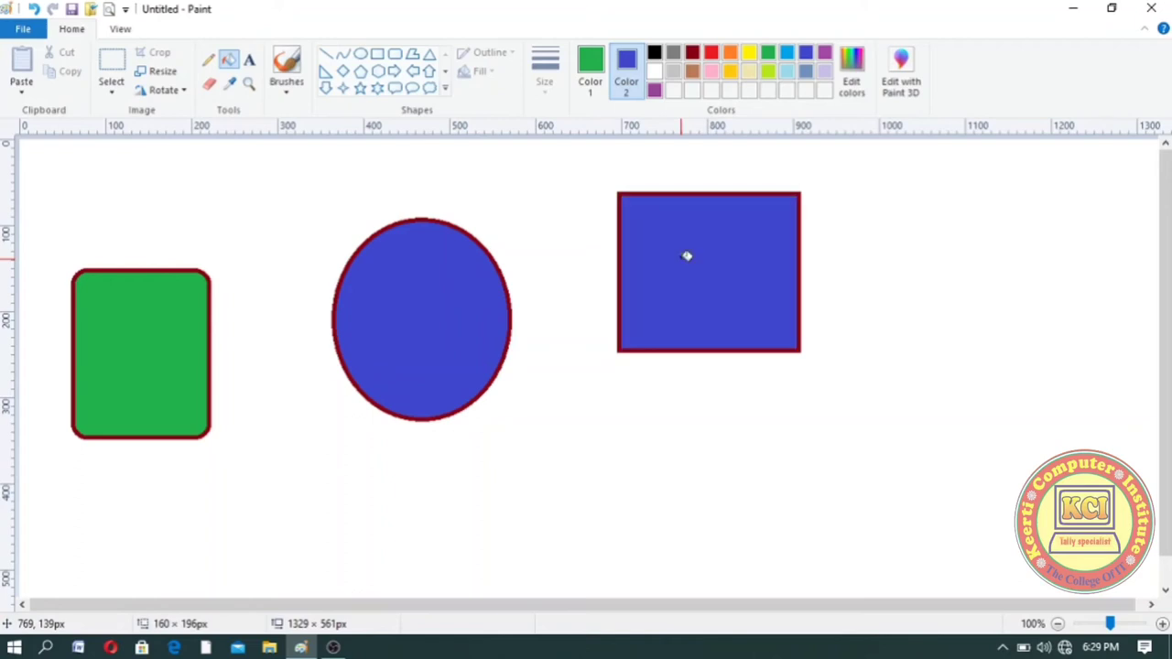
Draw a green rectangle about 209 × 230 px at the far right and fill it with Color 1 green, with Color 2 set to red
{"action": "left_click", "coordinate": [379, 54]}
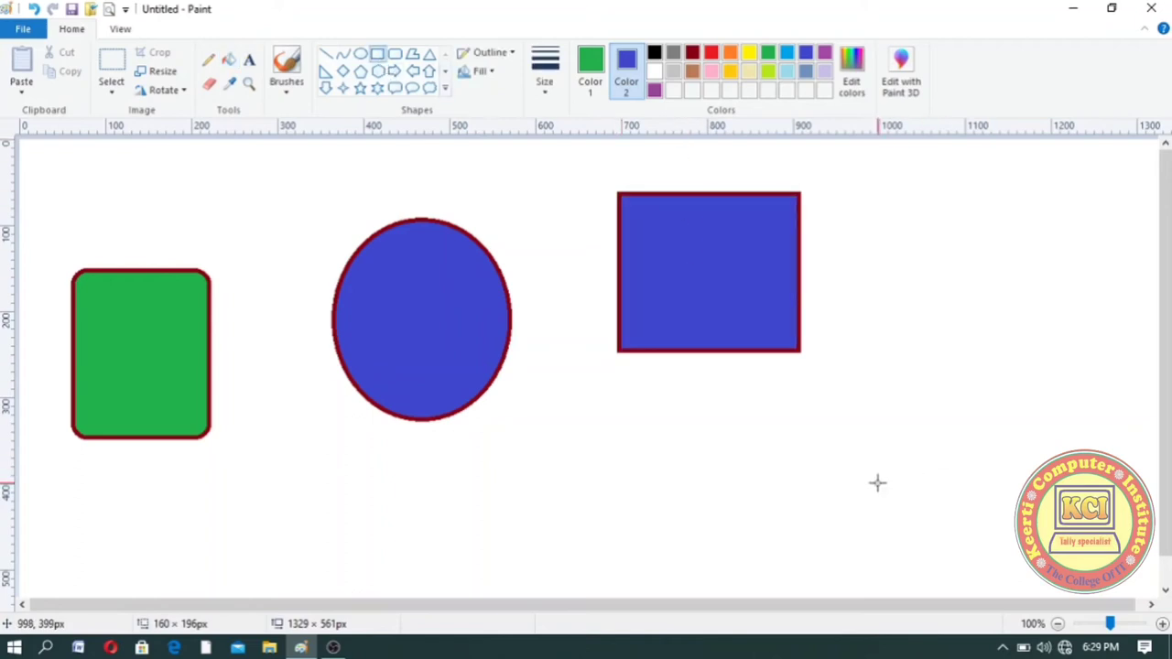
{"action": "left_click_drag", "start_coordinate": [877, 483], "coordinate": [1058, 285]}
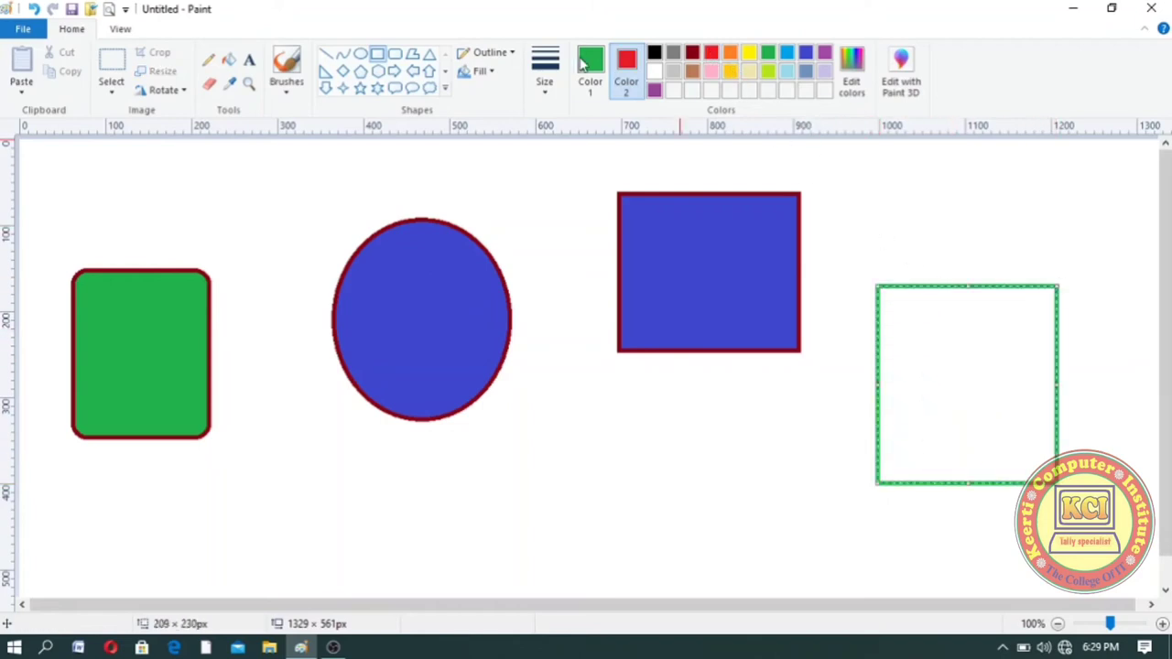
{"action": "left_click", "coordinate": [228, 61]}
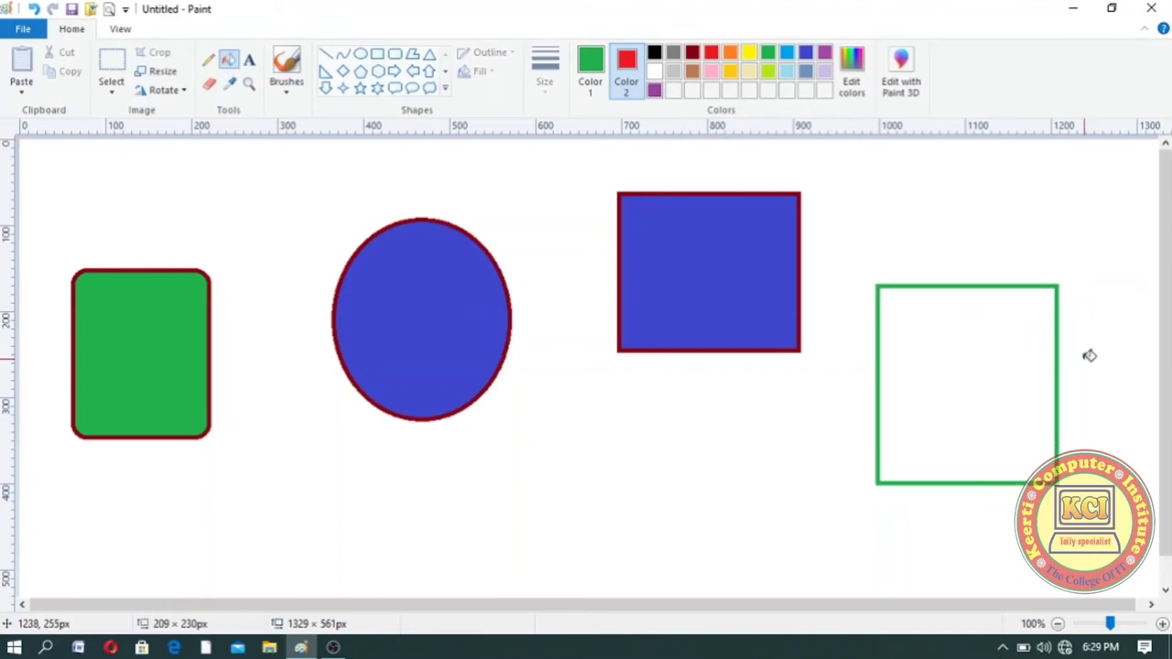
{"action": "left_click", "coordinate": [952, 379]}
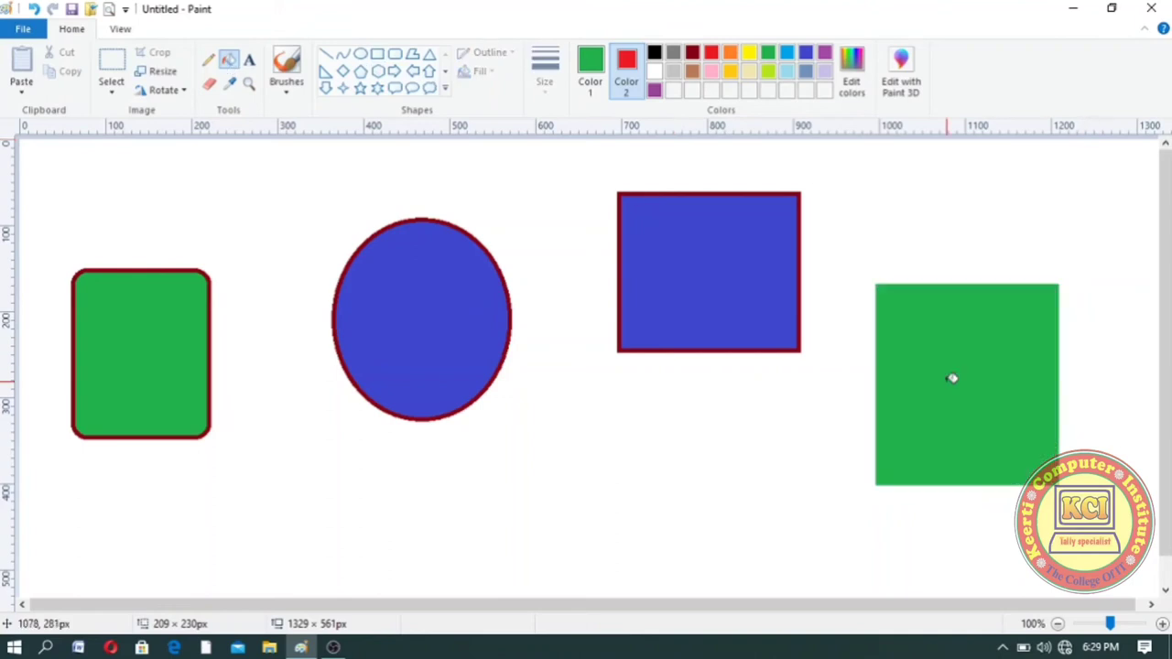
Recolor the far-right rectangle with yellow as Color 1, and fill the dark red outlined rectangle with the red of Color 2
{"action": "left_click", "coordinate": [591, 72]}
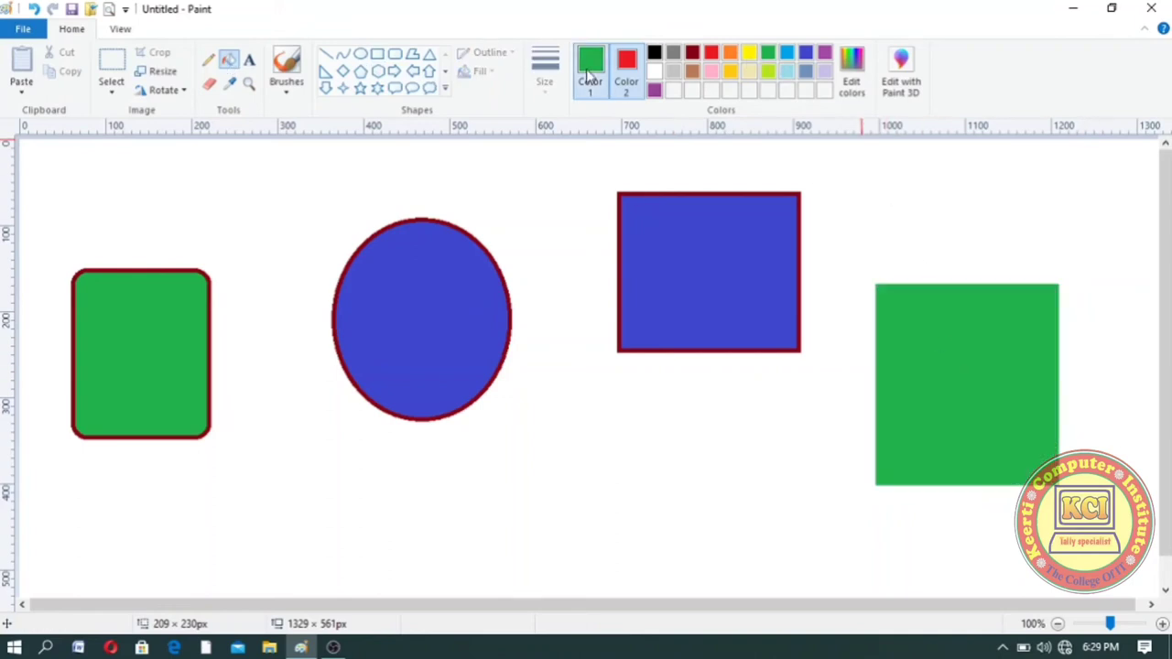
{"action": "left_click", "coordinate": [752, 55]}
{"action": "left_click", "coordinate": [945, 356]}
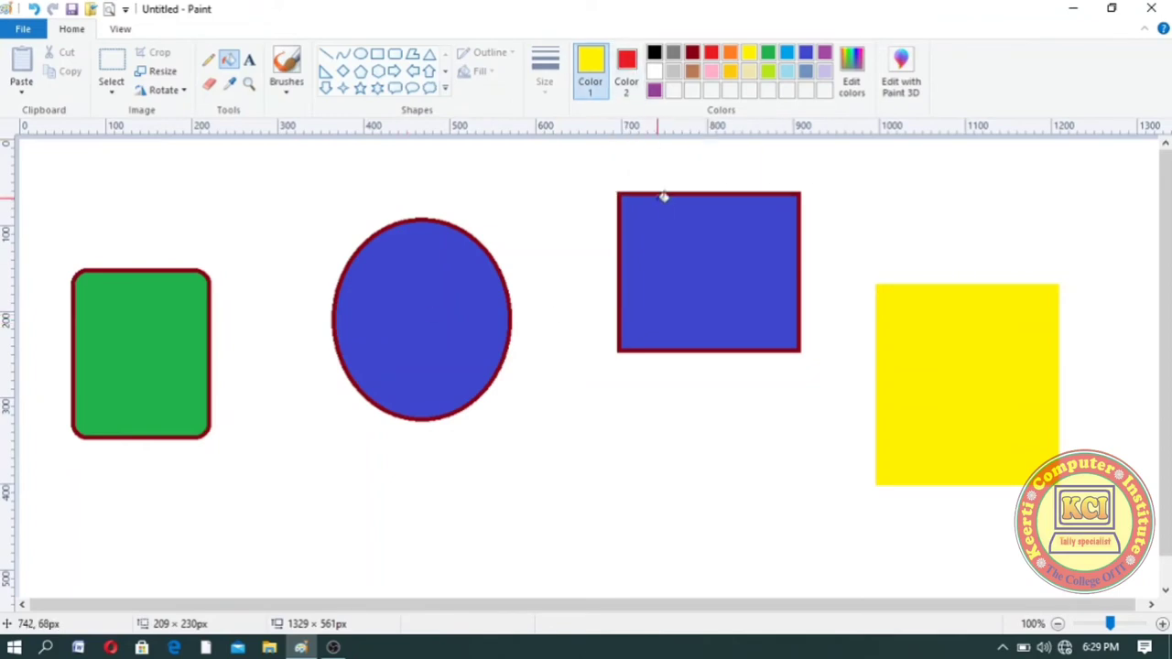
{"action": "right_click", "coordinate": [677, 228]}
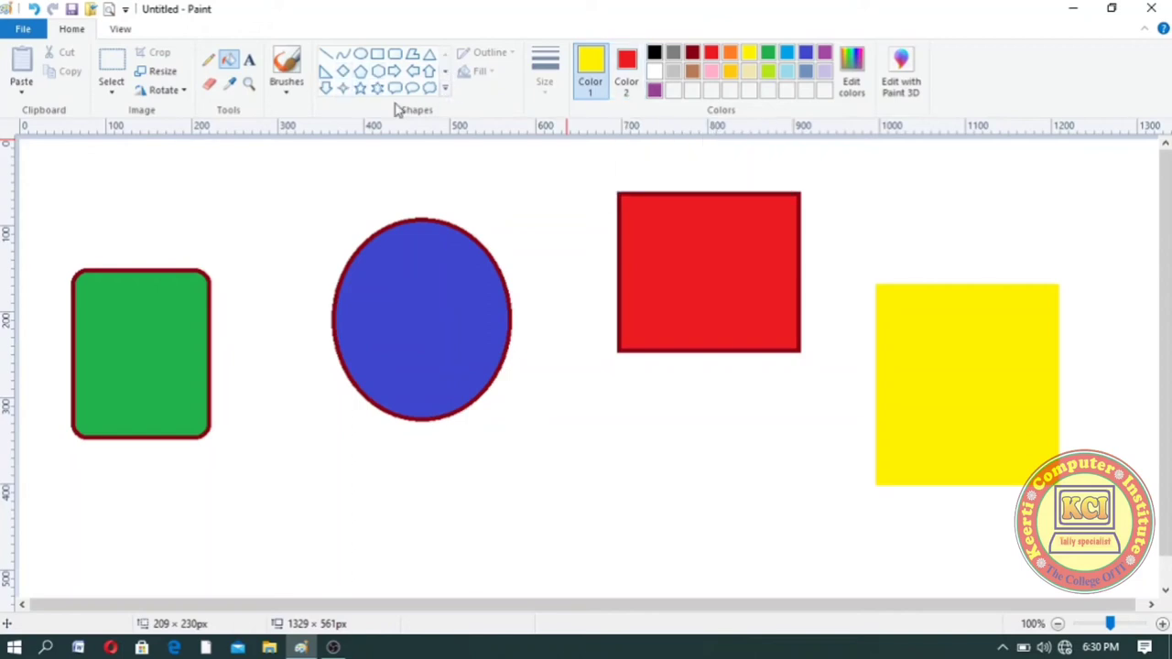
Add a text box about 222 × 82 px below the shapes, reading "Keerti" in yellow followed by "Computer" in dark red
{"action": "left_click", "coordinate": [250, 62]}
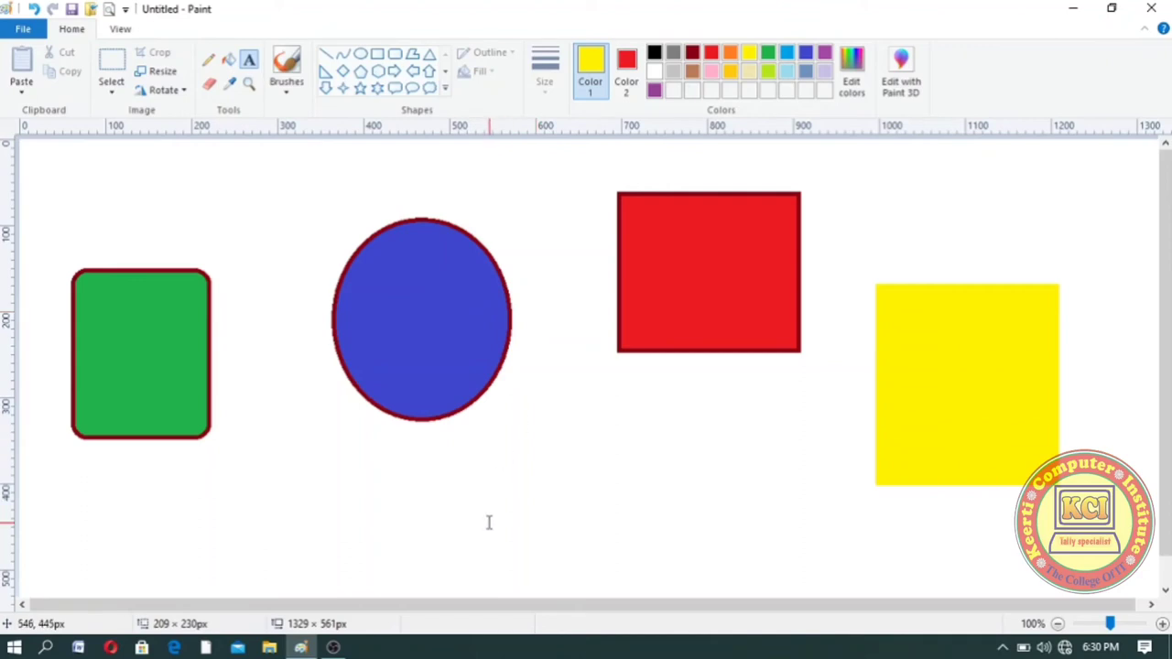
{"action": "left_click_drag", "start_coordinate": [489, 522], "coordinate": [680, 453]}
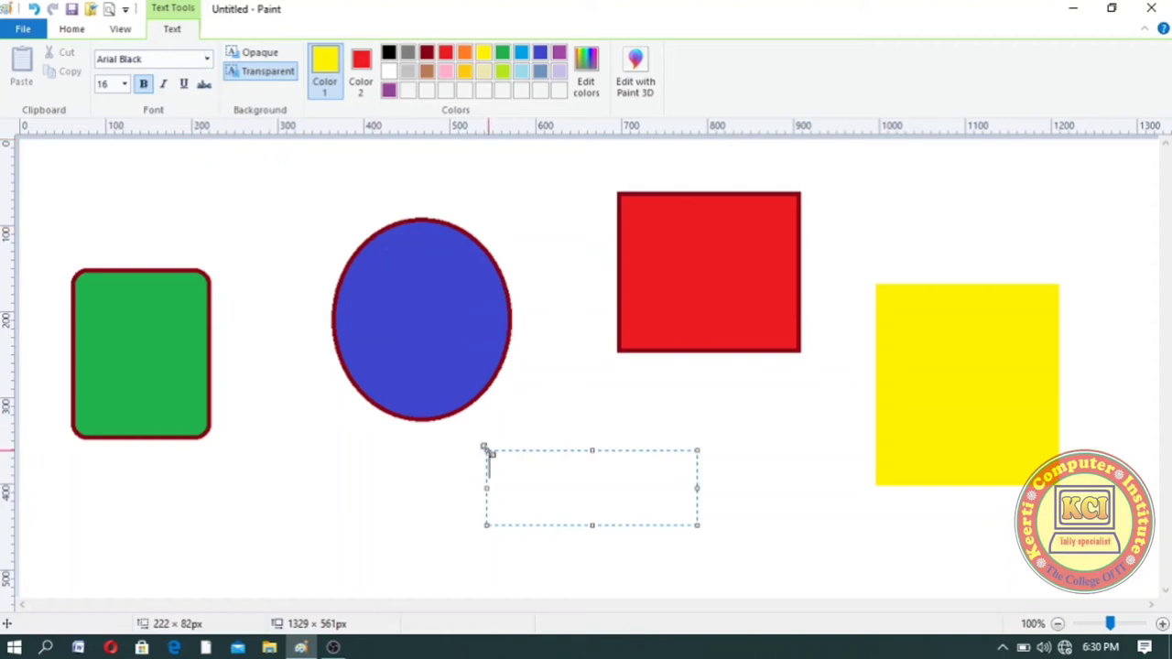
{"action": "type", "text": "Keerti"}
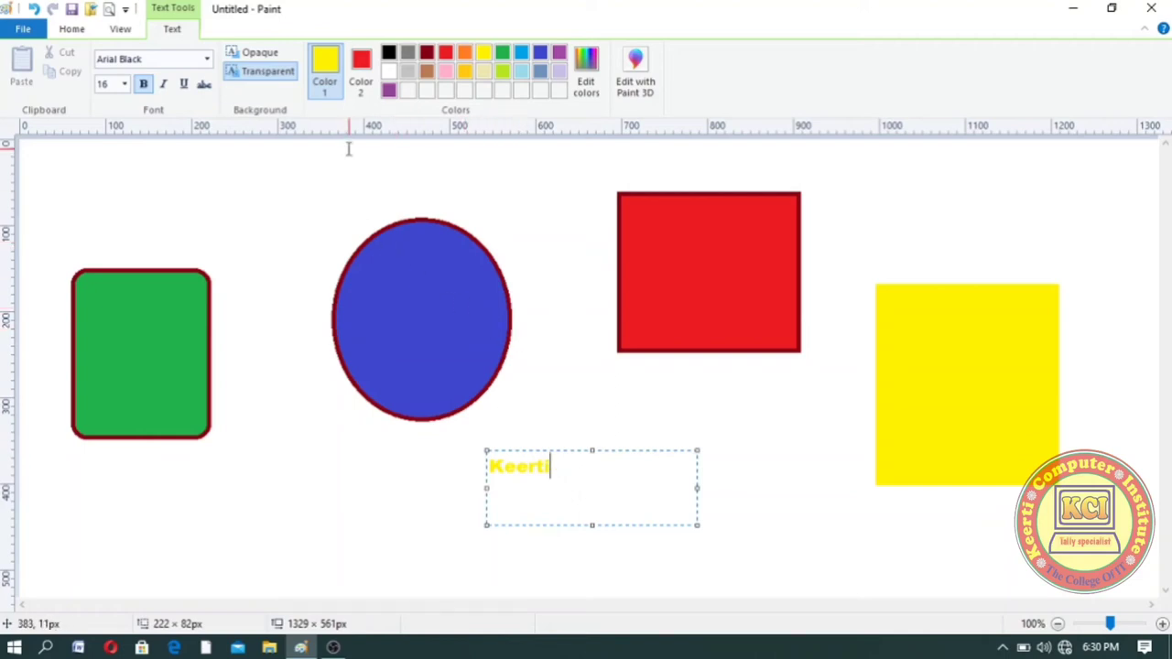
{"action": "left_click", "coordinate": [430, 52]}
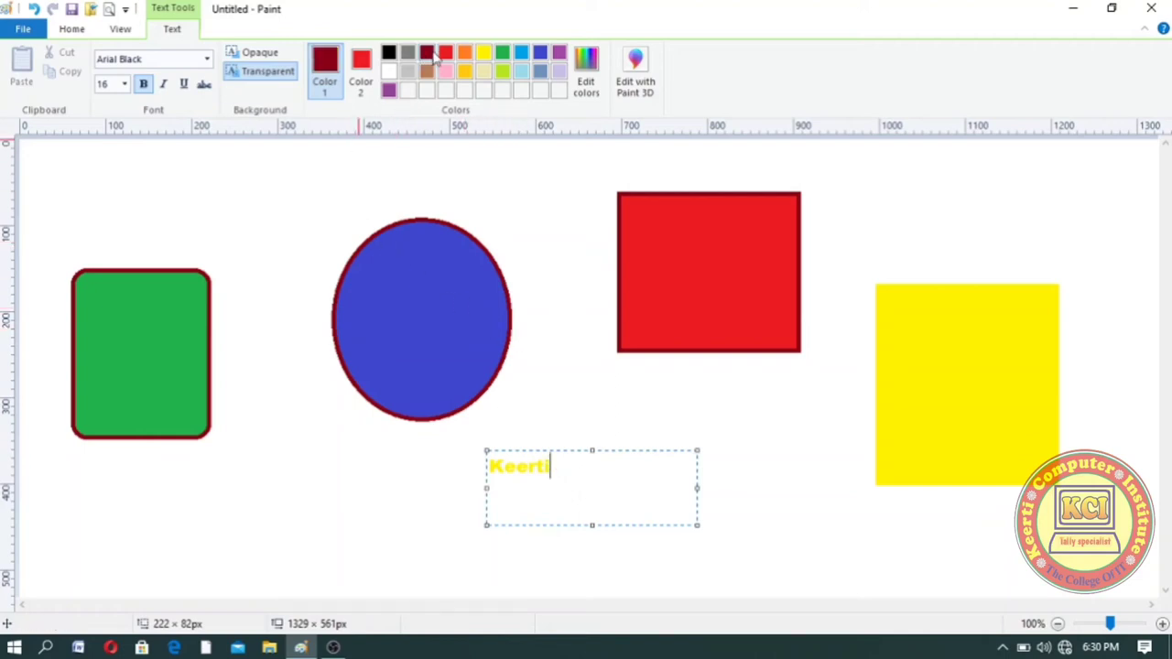
{"action": "type", "text": "Computer"}
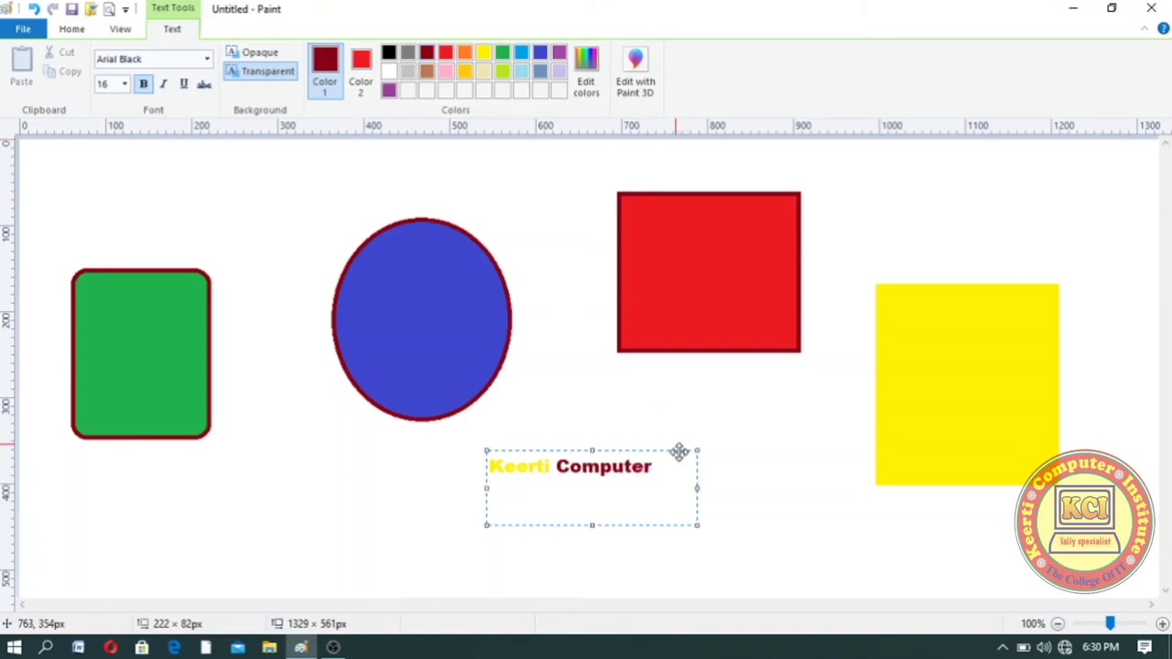
Widen the caption's text box to about 429 px and add the word "Institute" in indigo after "Computer"
{"action": "left_click_drag", "start_coordinate": [696, 490], "coordinate": [848, 466]}
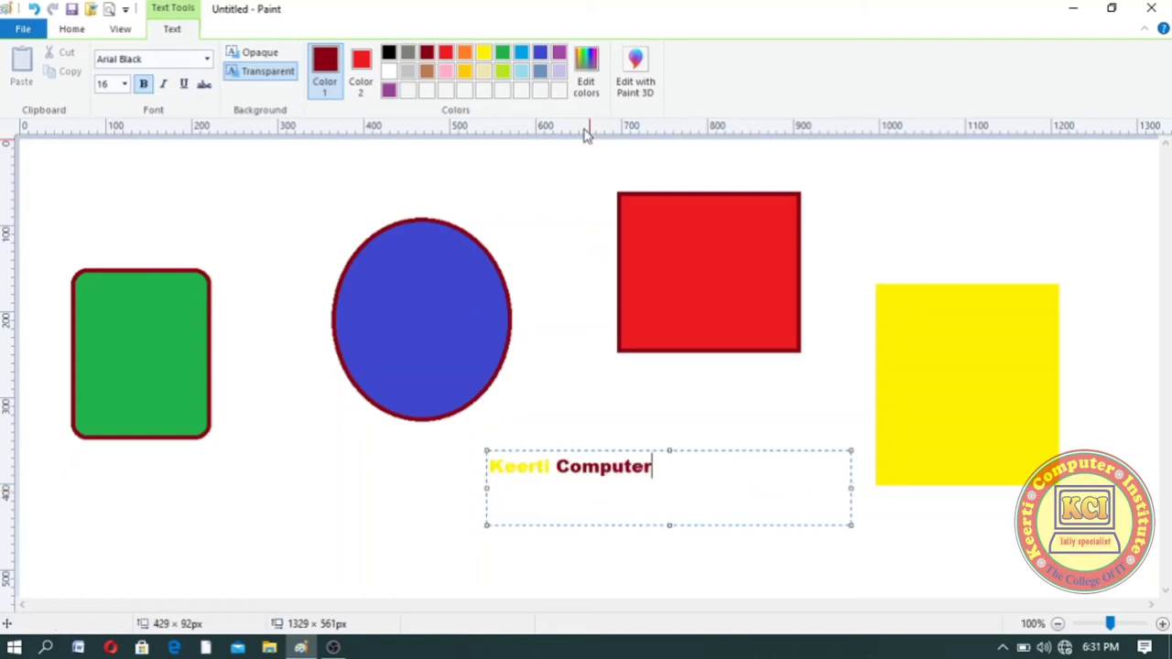
{"action": "left_click", "coordinate": [541, 53]}
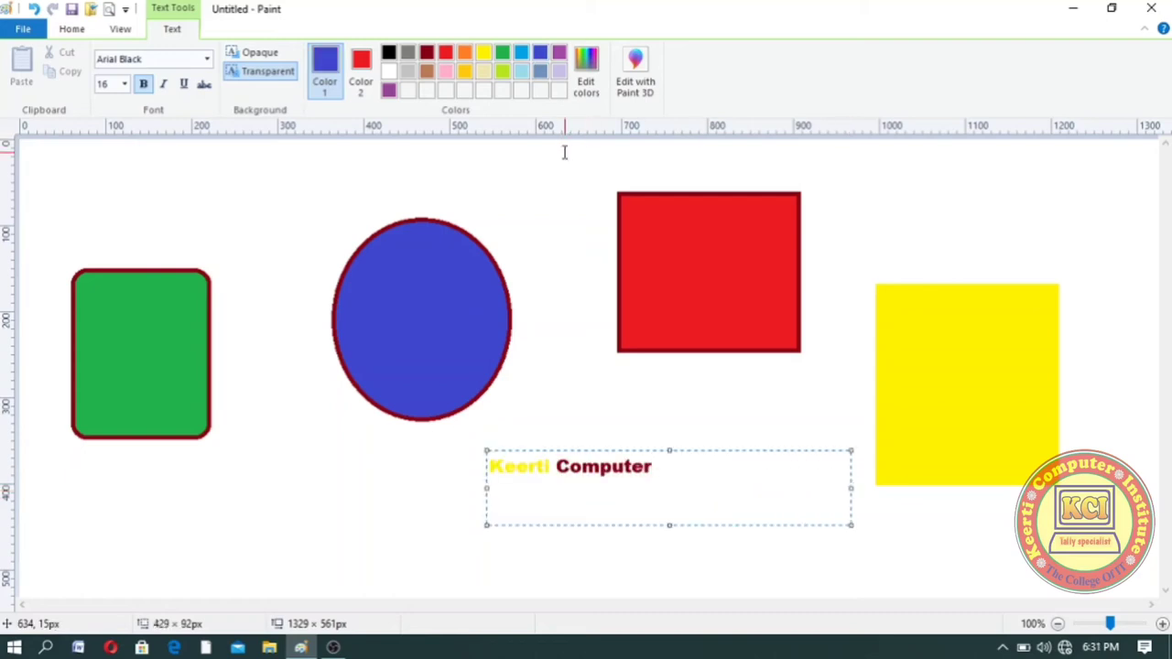
{"action": "type", "text": "Institute"}
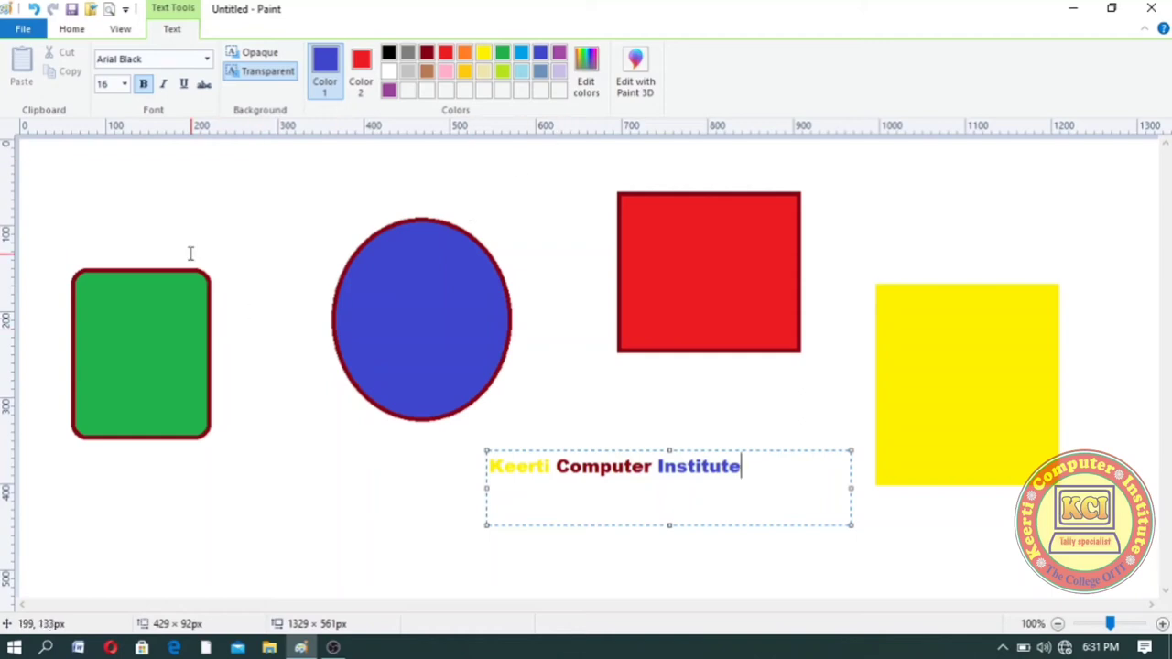
Format the whole caption "Keerti Computer Institute" in Algerian at size 20
{"action": "key", "text": "ctrl+a"}
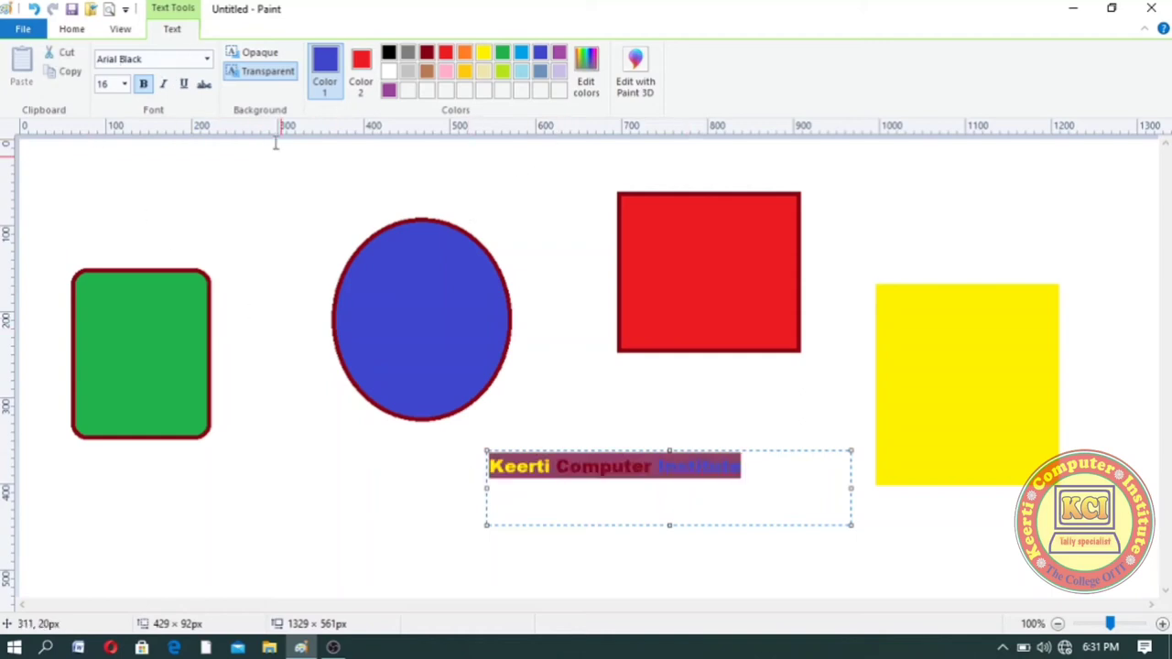
{"action": "left_click", "coordinate": [207, 60]}
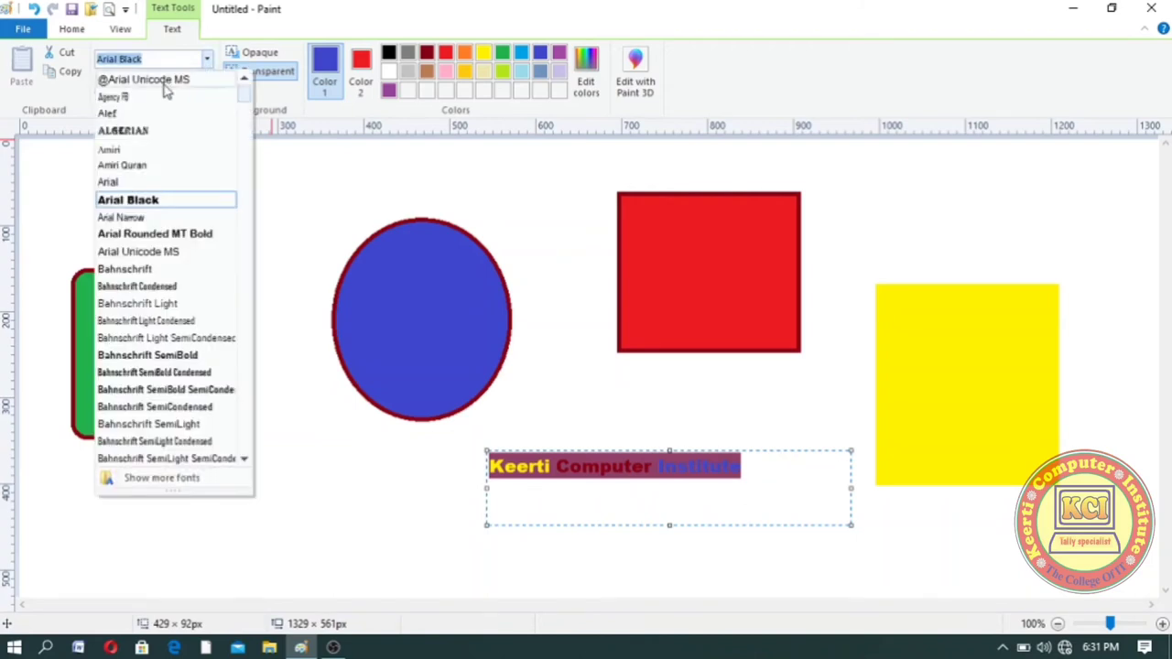
{"action": "left_click", "coordinate": [147, 131]}
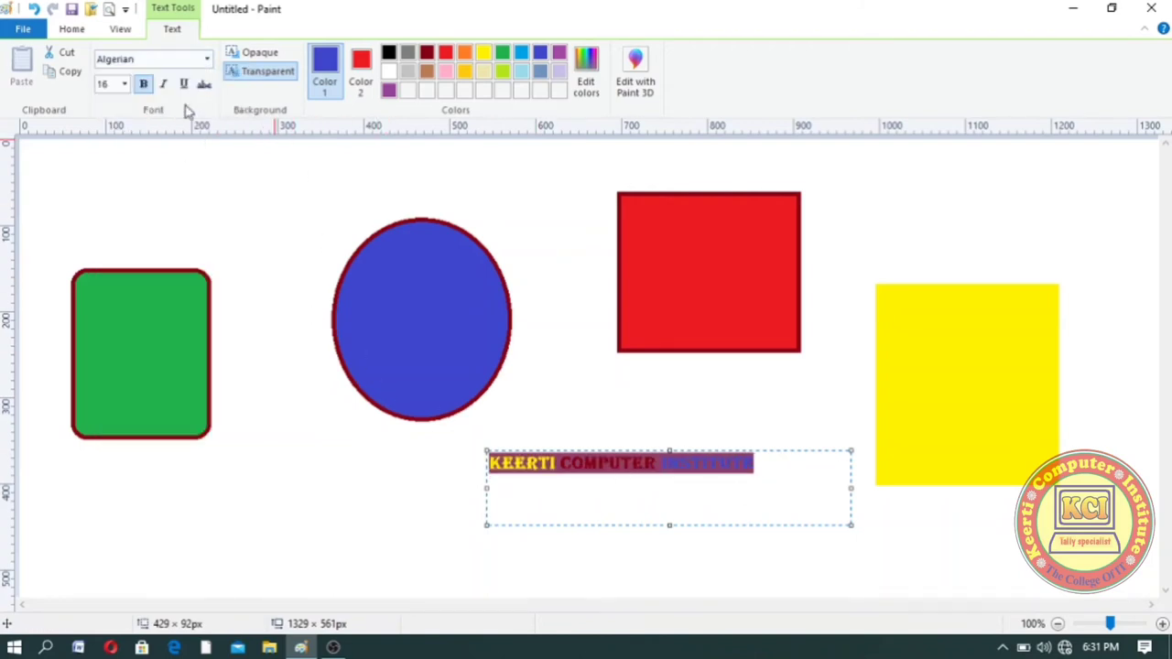
{"action": "left_click", "coordinate": [124, 83]}
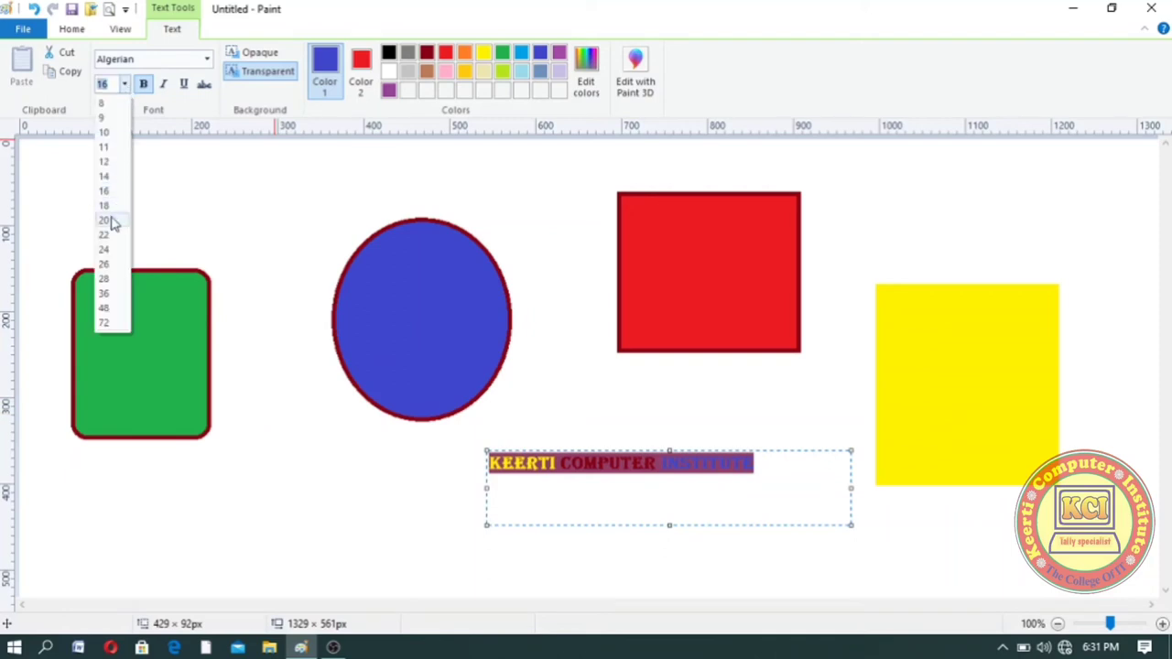
{"action": "left_click", "coordinate": [106, 220]}
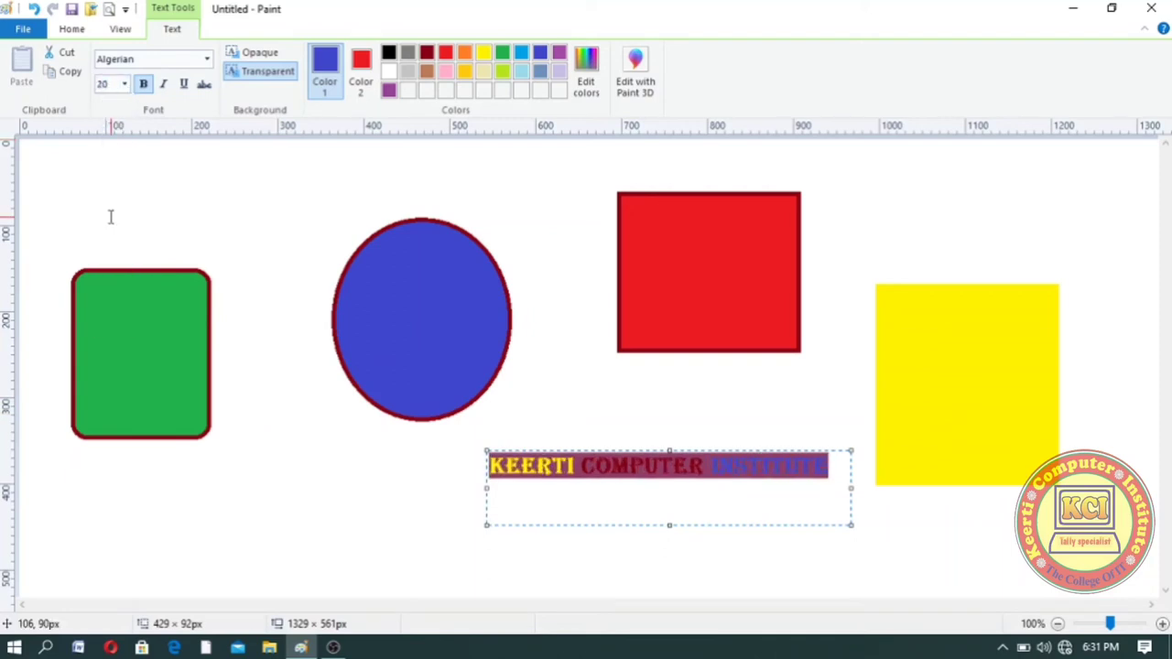
Try italic and strikethrough on the caption, turn both off, and place the text with underline applied
{"action": "left_click", "coordinate": [167, 93]}
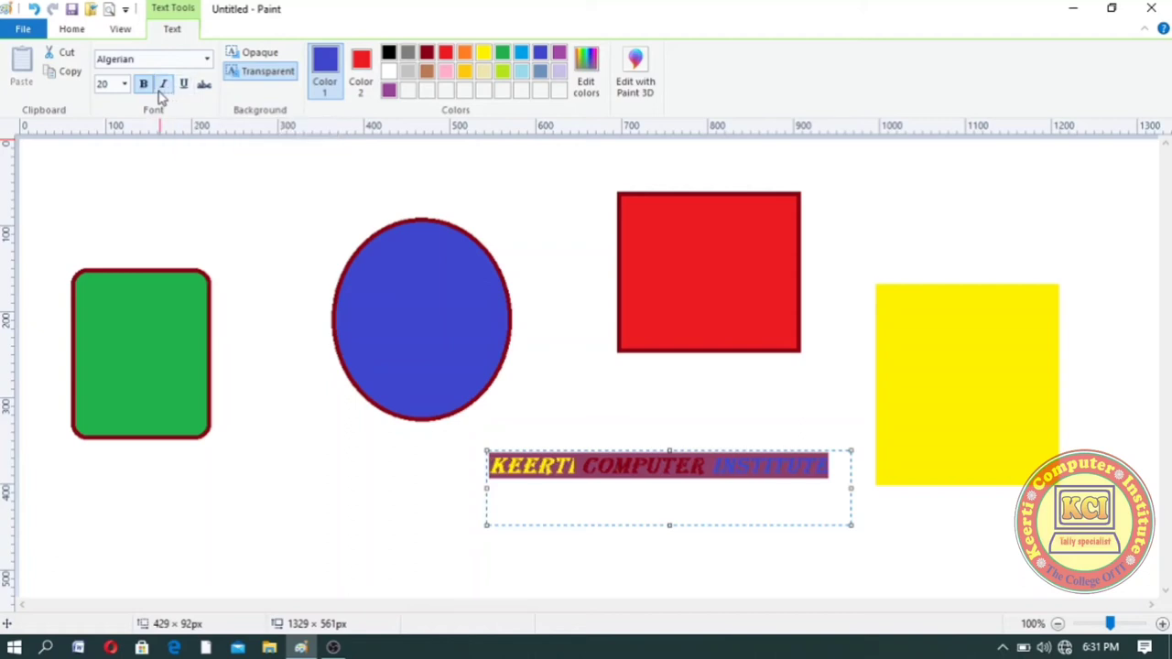
{"action": "left_click", "coordinate": [164, 86]}
{"action": "left_click", "coordinate": [184, 86]}
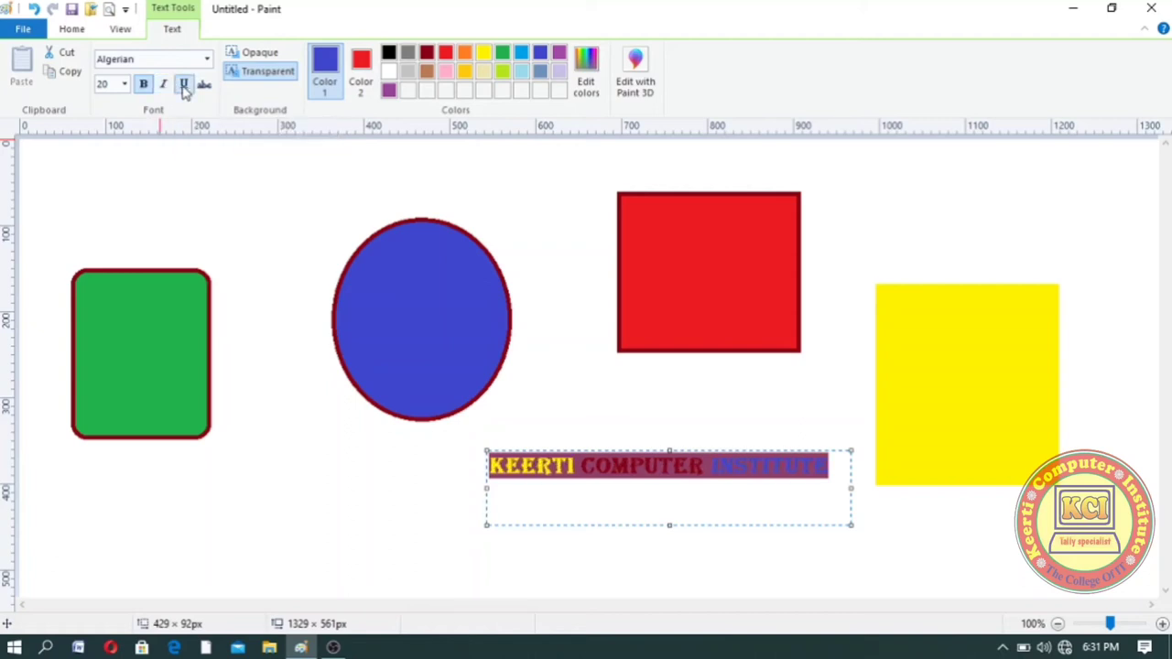
{"action": "left_click", "coordinate": [183, 86]}
{"action": "left_click", "coordinate": [183, 85]}
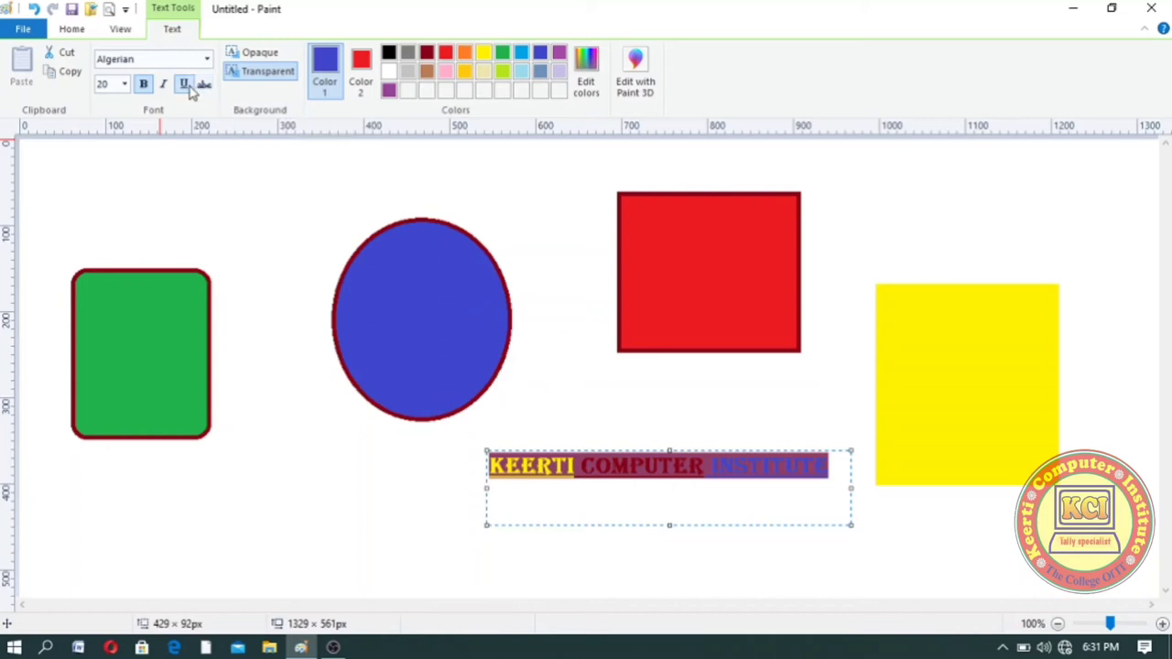
{"action": "left_click", "coordinate": [206, 89]}
{"action": "left_click", "coordinate": [206, 90]}
{"action": "left_click", "coordinate": [355, 483]}
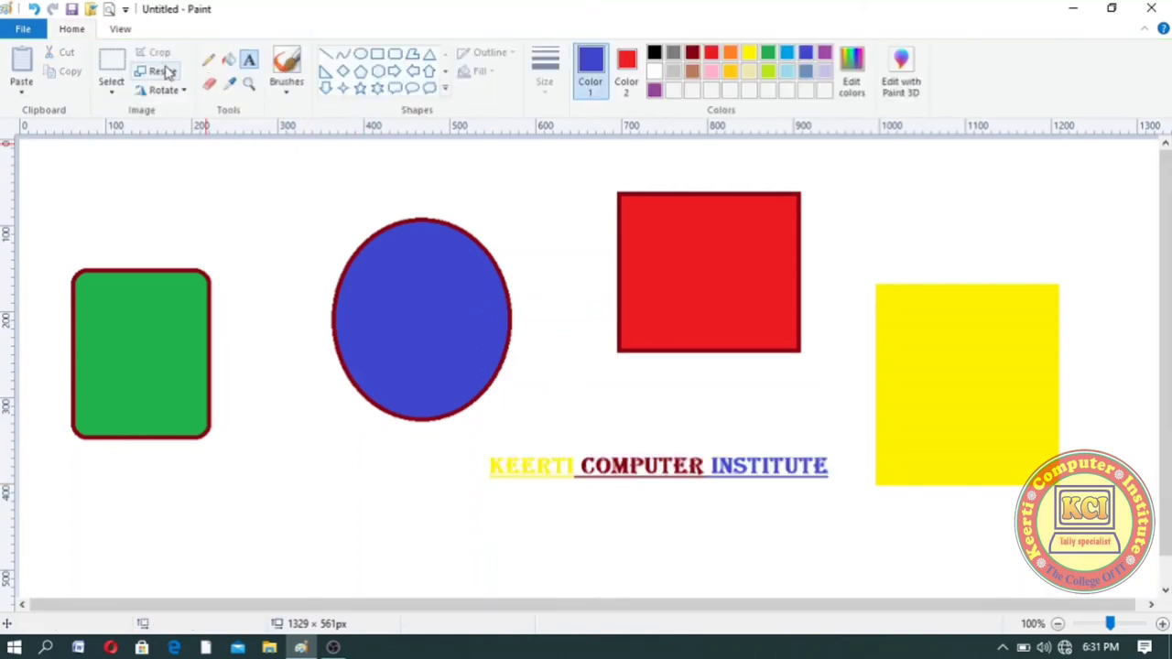
With Color 2 set to white, select the caption in a rectangle about 417 × 48 px and move it across the oval and red rectangle
{"action": "left_click", "coordinate": [111, 64]}
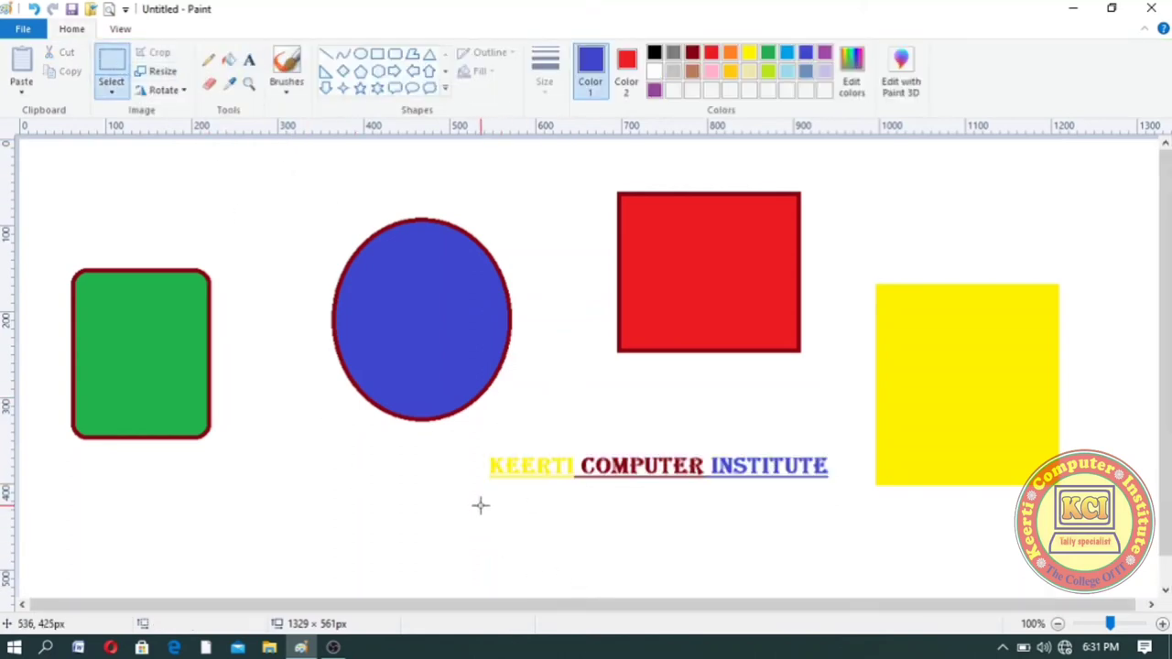
{"action": "left_click_drag", "start_coordinate": [483, 485], "coordinate": [833, 447]}
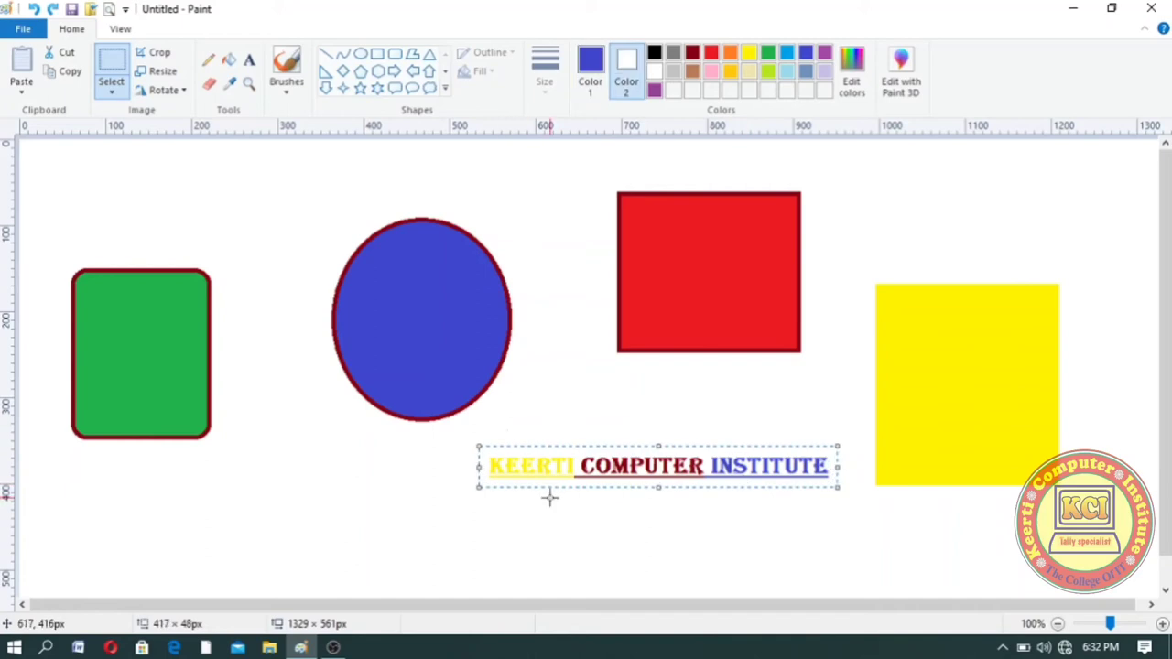
{"action": "left_click_drag", "start_coordinate": [551, 474], "coordinate": [480, 292]}
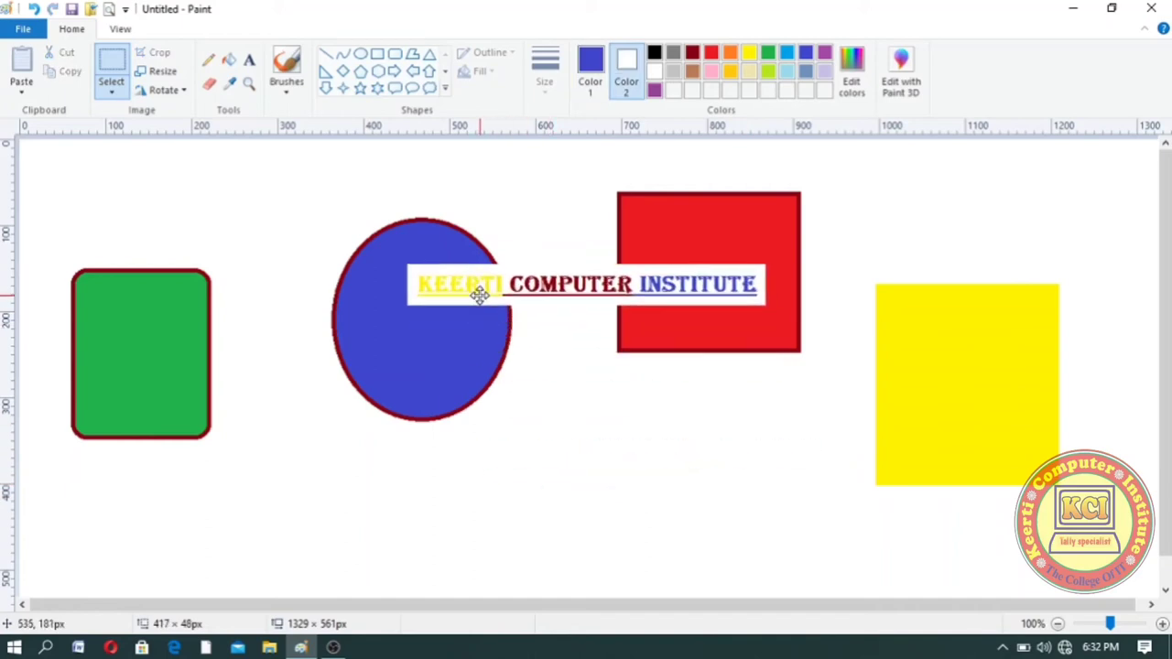
Turn on Transparent selection for the selected caption and shift it further over the oval
{"action": "left_click", "coordinate": [111, 100]}
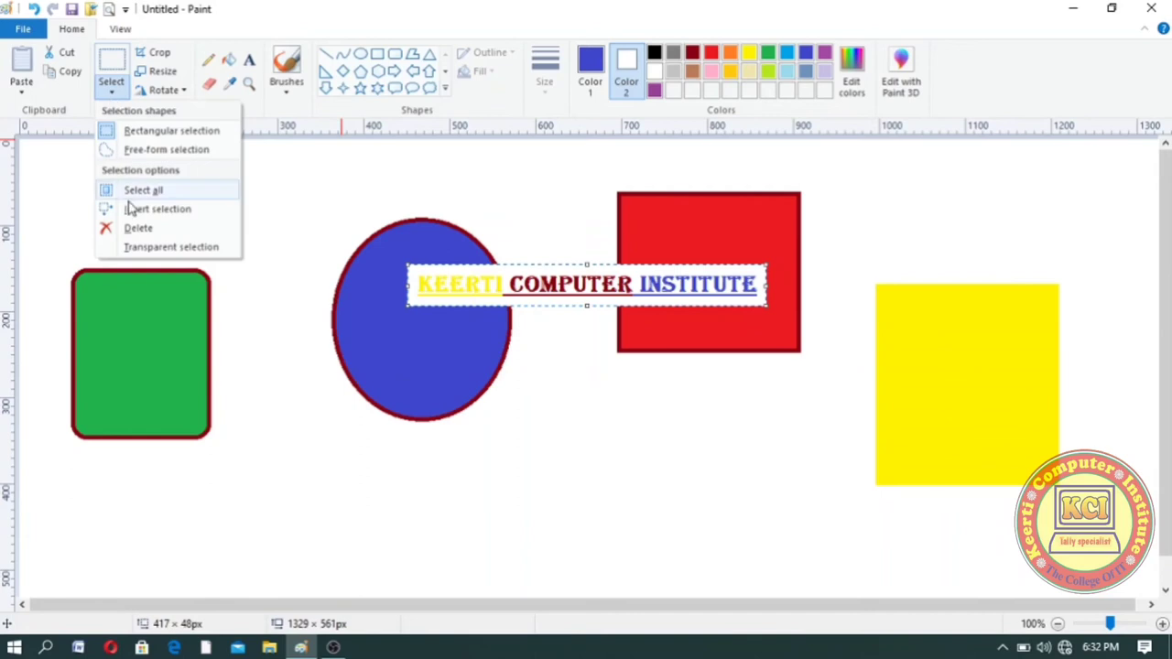
{"action": "left_click", "coordinate": [124, 247]}
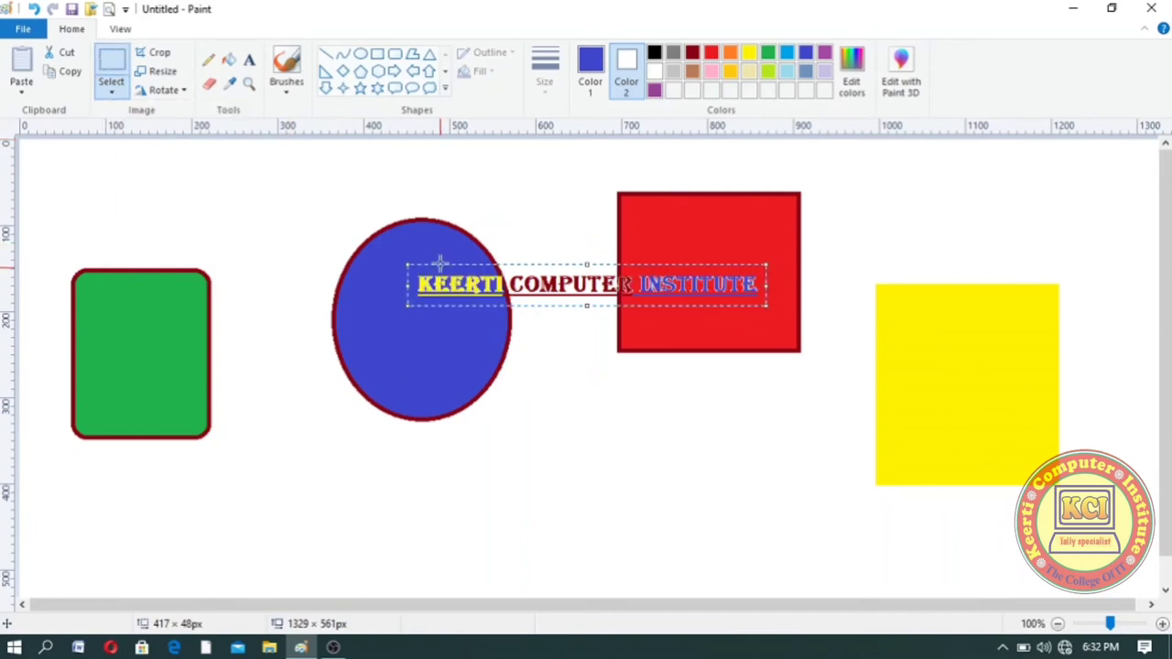
{"action": "left_click_drag", "start_coordinate": [491, 283], "coordinate": [452, 284]}
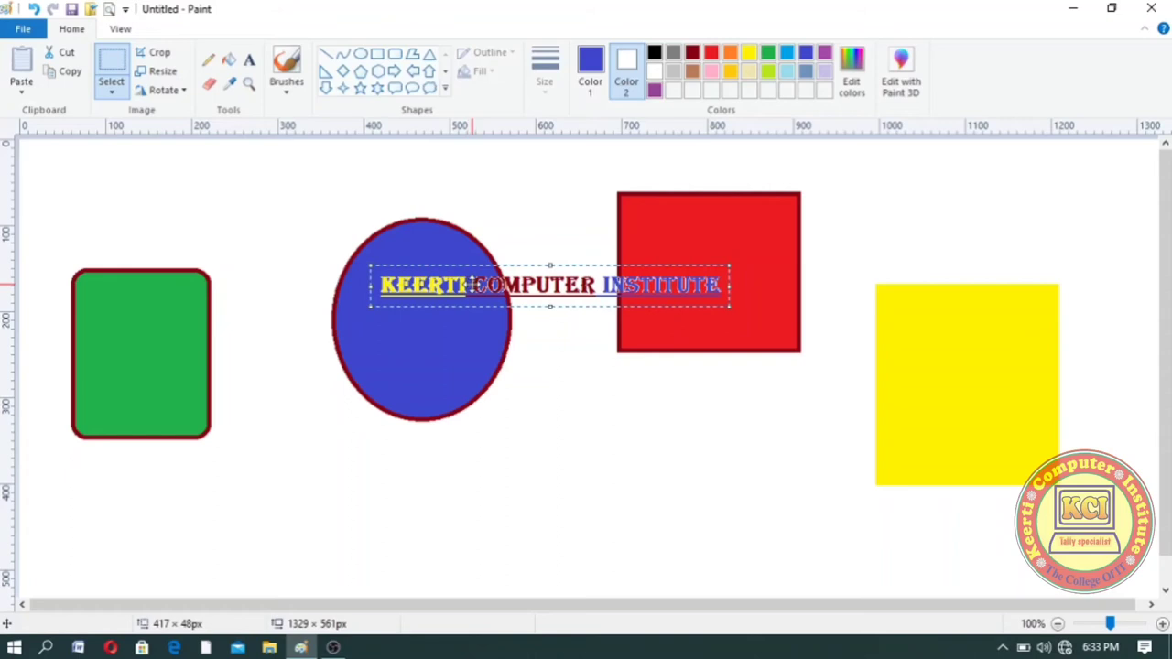
Shift the caption slightly over the two shapes, deselect it, and undo its move
{"action": "left_click", "coordinate": [112, 93]}
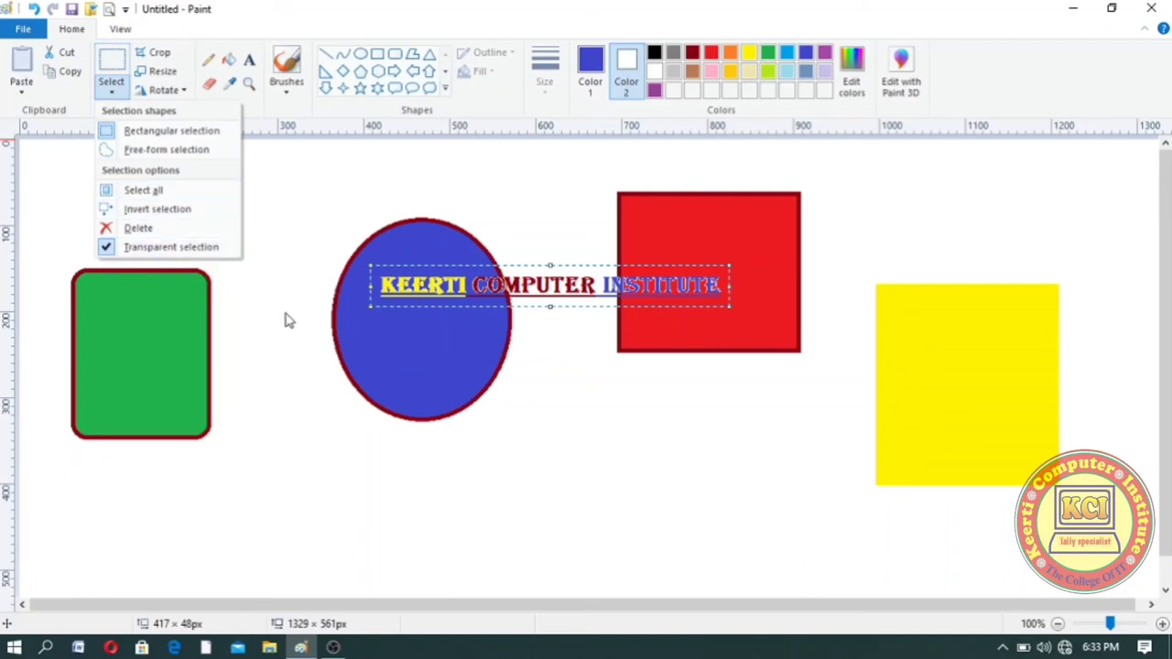
{"action": "left_click", "coordinate": [511, 287]}
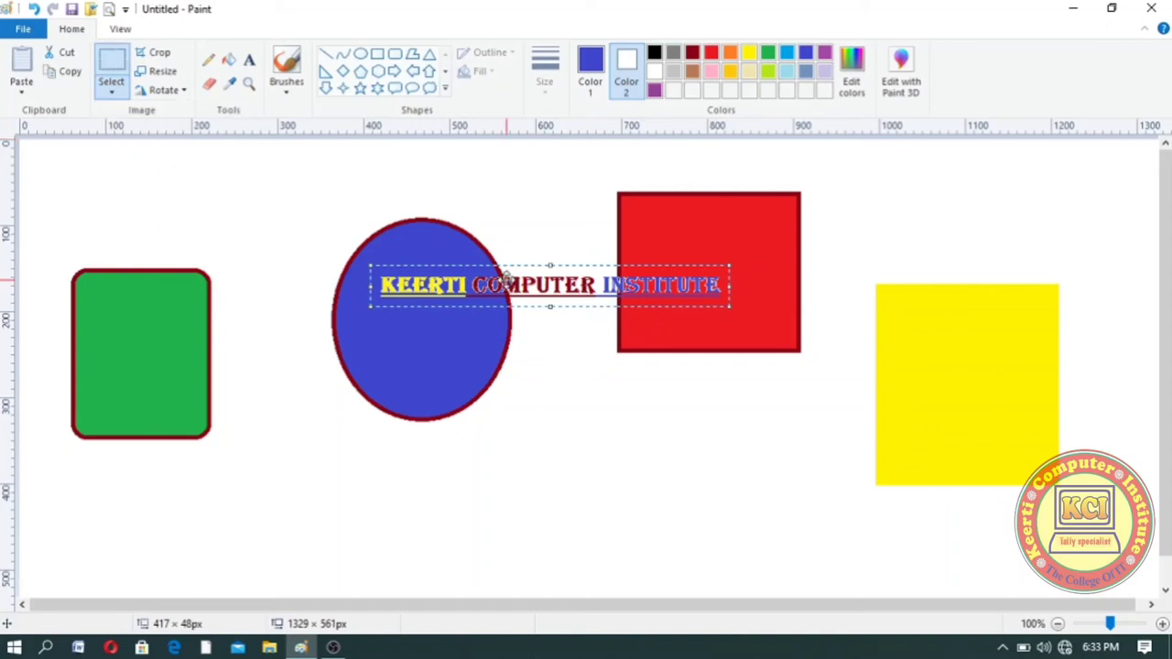
{"action": "mouse_move", "coordinate": [475, 292]}
{"action": "left_mouse_down"}
{"action": "mouse_move", "coordinate": [406, 348]}
{"action": "mouse_move", "coordinate": [288, 380]}
{"action": "mouse_move", "coordinate": [151, 380]}
{"action": "mouse_move", "coordinate": [114, 359]}
{"action": "mouse_move", "coordinate": [445, 266]}
{"action": "mouse_move", "coordinate": [557, 263]}
{"action": "mouse_move", "coordinate": [581, 350]}
{"action": "mouse_move", "coordinate": [707, 408]}
{"action": "mouse_move", "coordinate": [598, 305]}
{"action": "mouse_move", "coordinate": [484, 288]}
{"action": "left_mouse_up"}
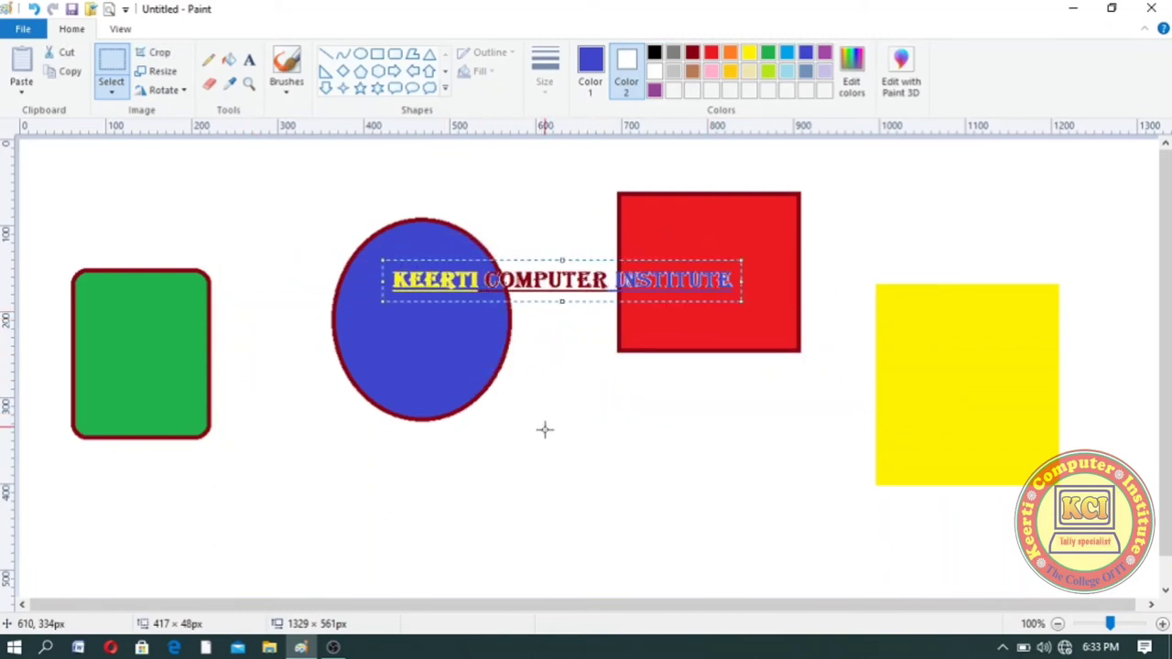
{"action": "left_click", "coordinate": [503, 466]}
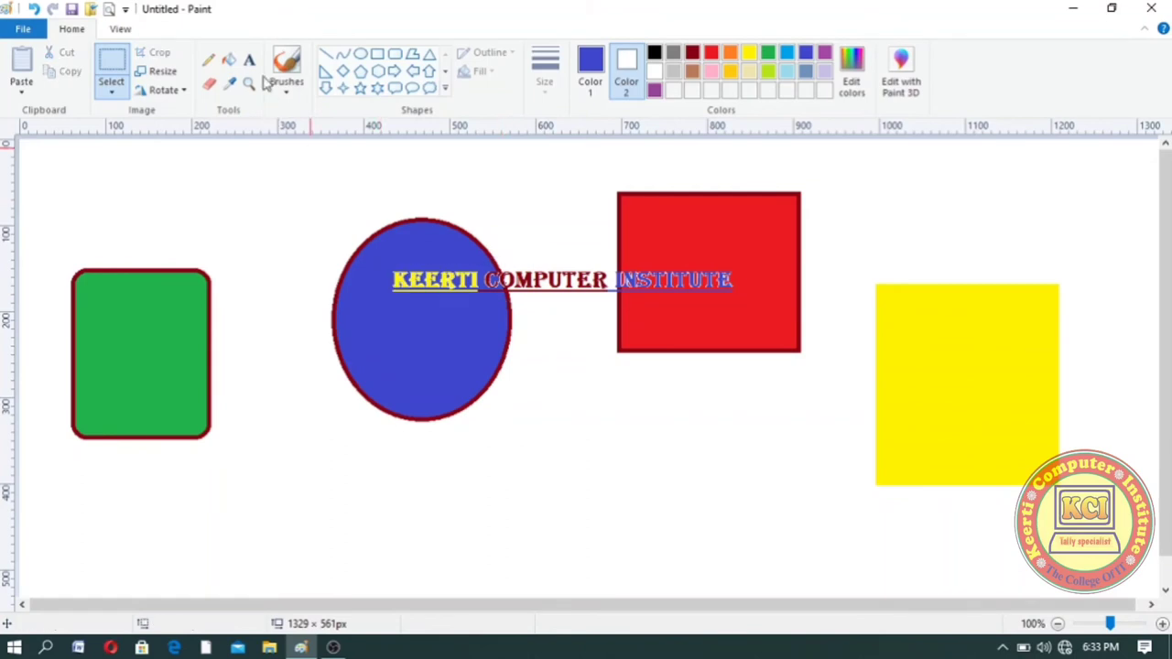
{"action": "key", "text": "ctrl+z"}
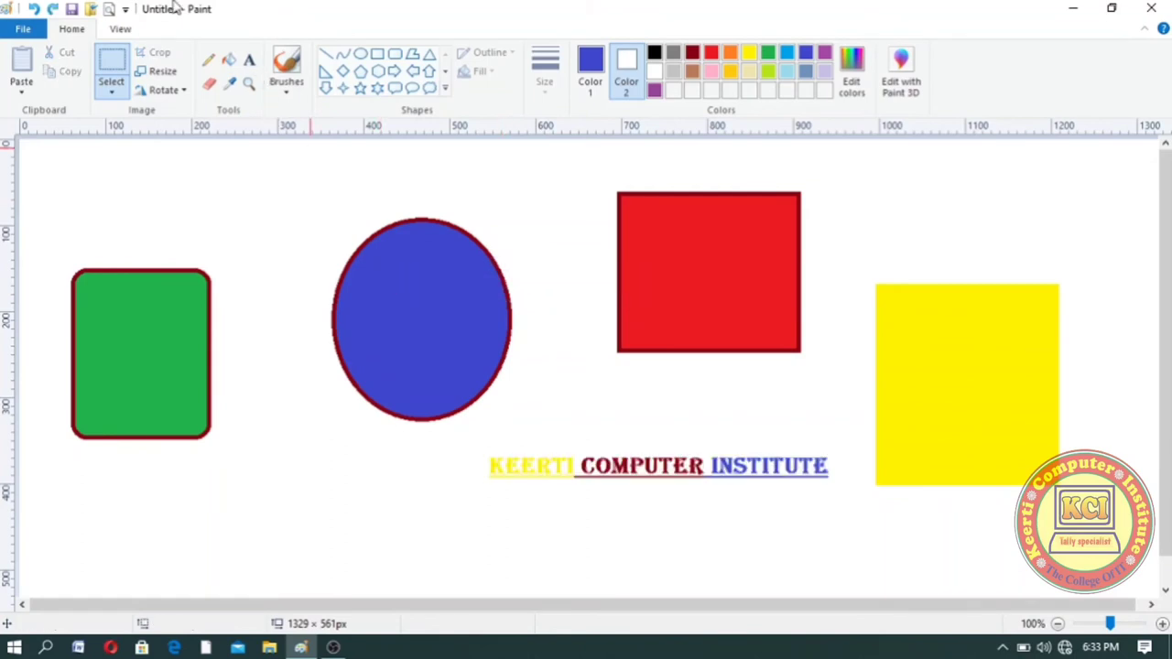
Add a text box about 301 × 48 px below the caption reading "KEERTI" in underlined indigo Algerian, size 20
{"action": "left_click", "coordinate": [250, 62]}
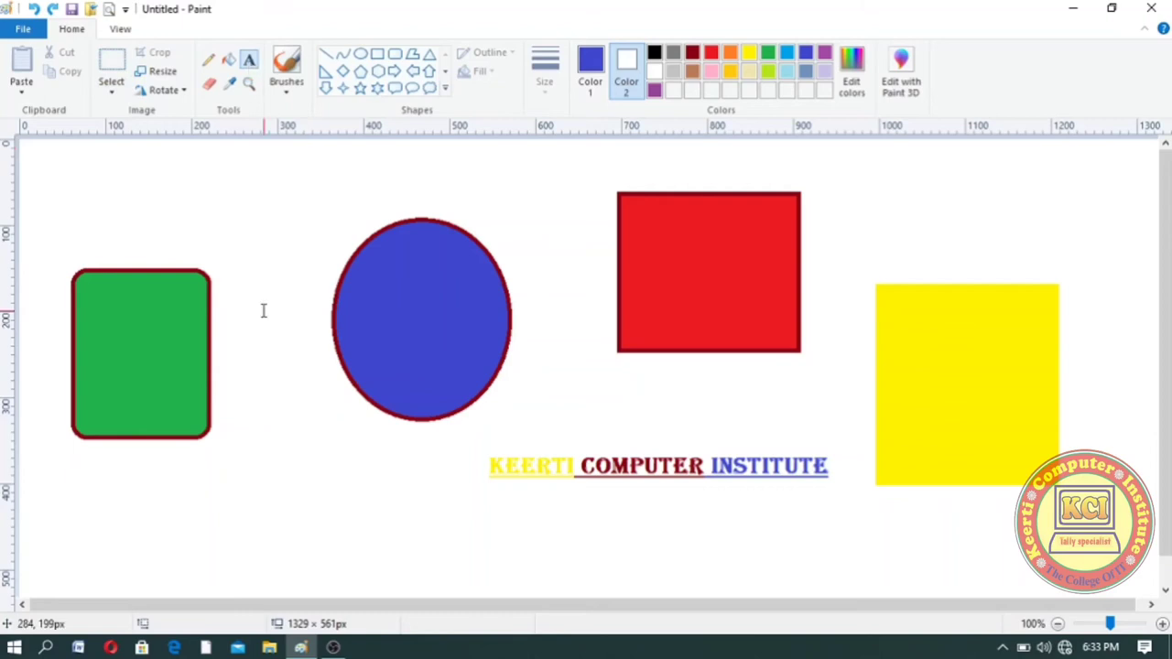
{"action": "left_click_drag", "start_coordinate": [305, 556], "coordinate": [566, 513]}
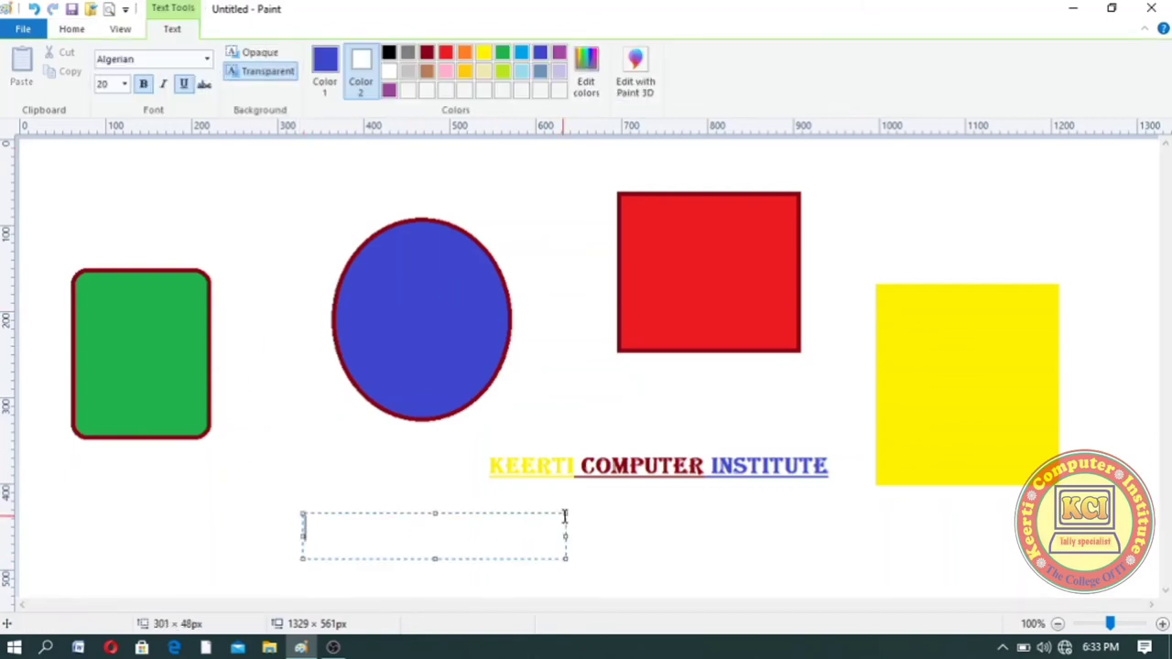
{"action": "type", "text": "KEERTI"}
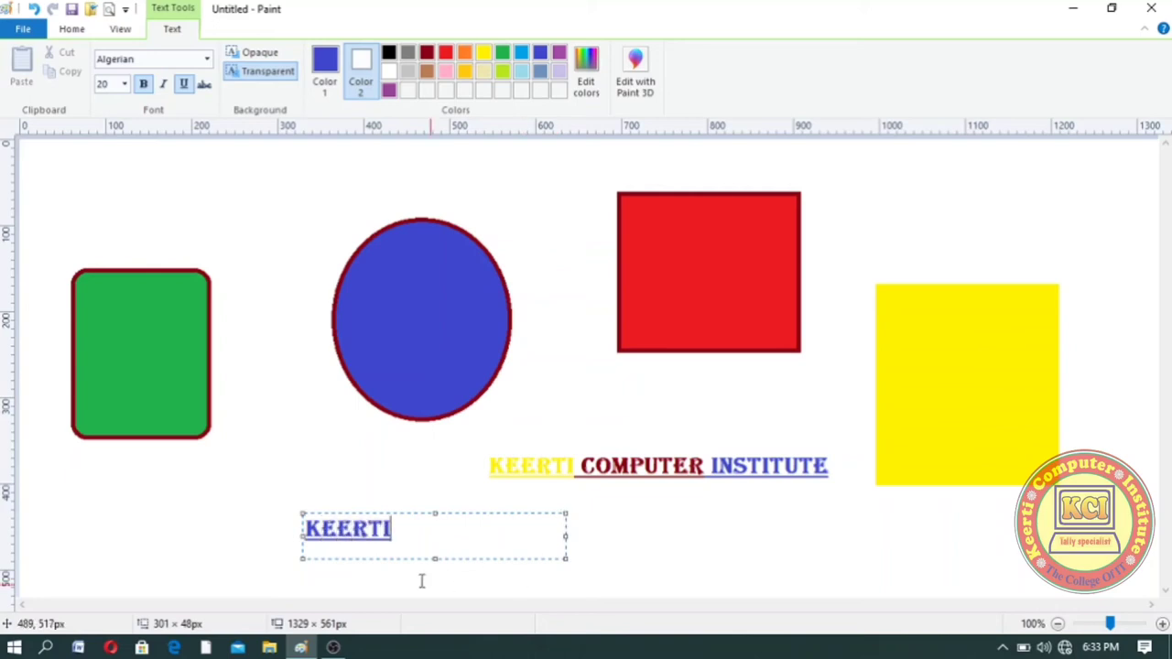
Try the Opaque background on the "KEERTI" text box, restore Transparent, and move the box onto the red rectangle
{"action": "left_click", "coordinate": [245, 55]}
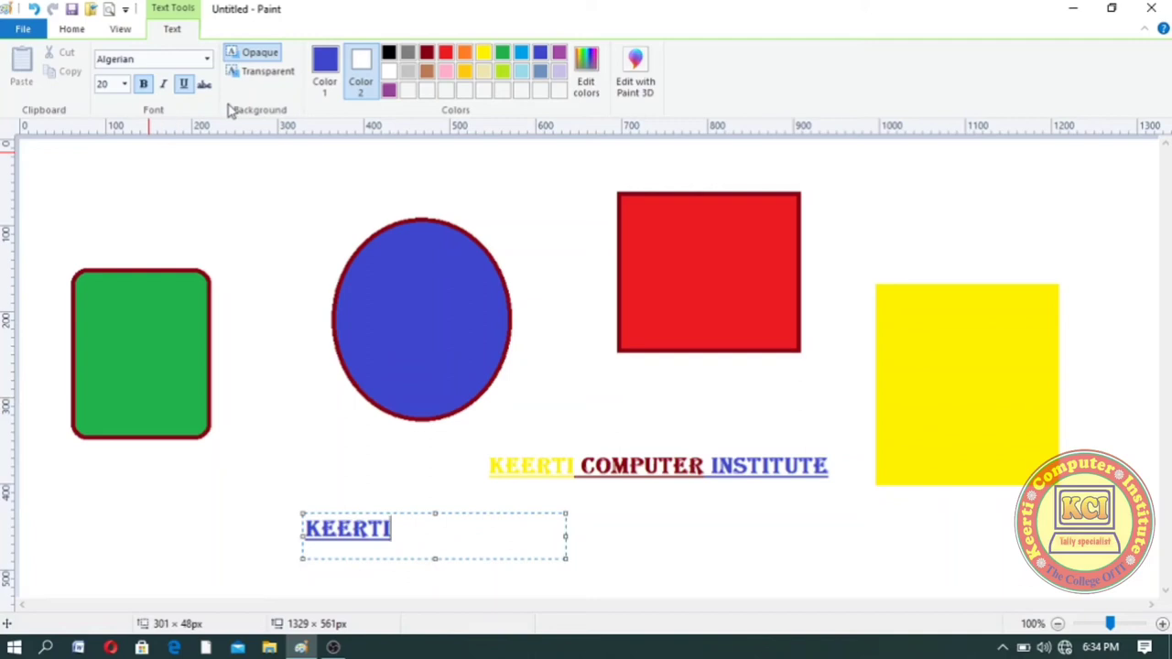
{"action": "left_click", "coordinate": [245, 79]}
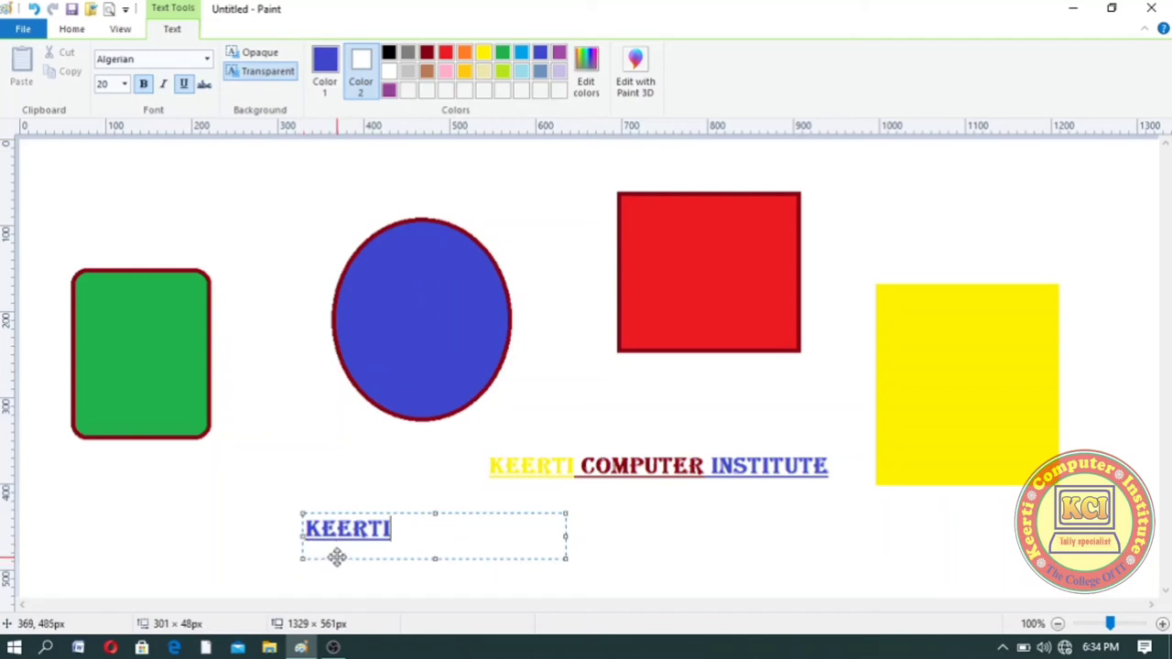
{"action": "left_click_drag", "start_coordinate": [337, 556], "coordinate": [681, 289]}
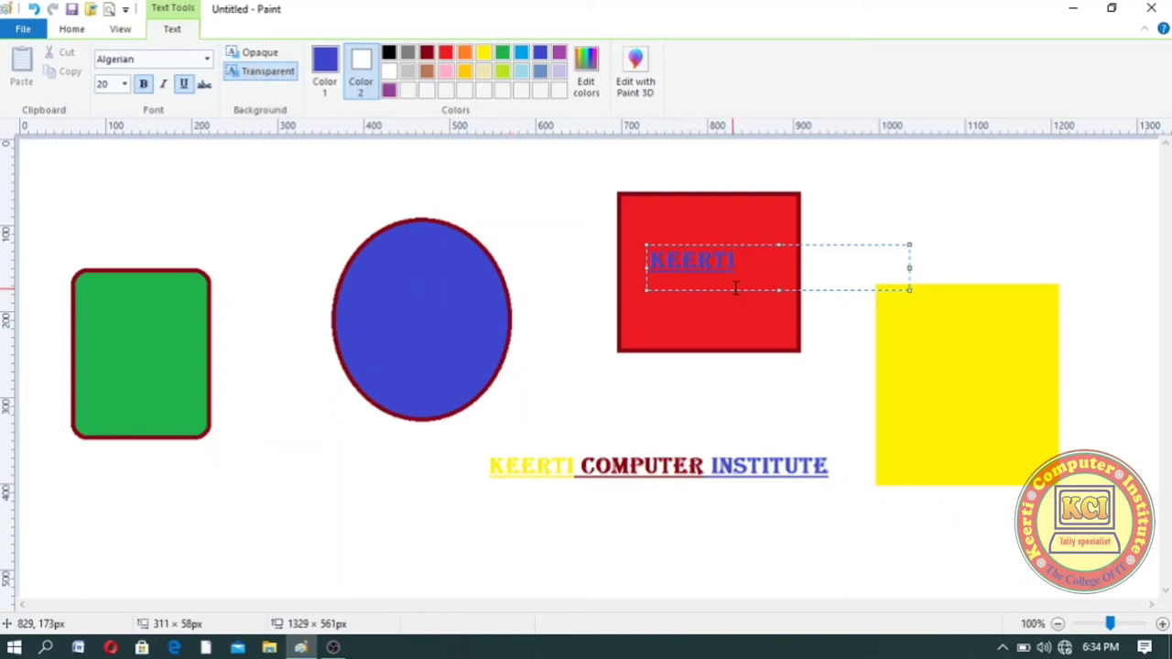
Make the "KEERTI" text box background opaque and place the text below the caption
{"action": "left_click", "coordinate": [258, 55]}
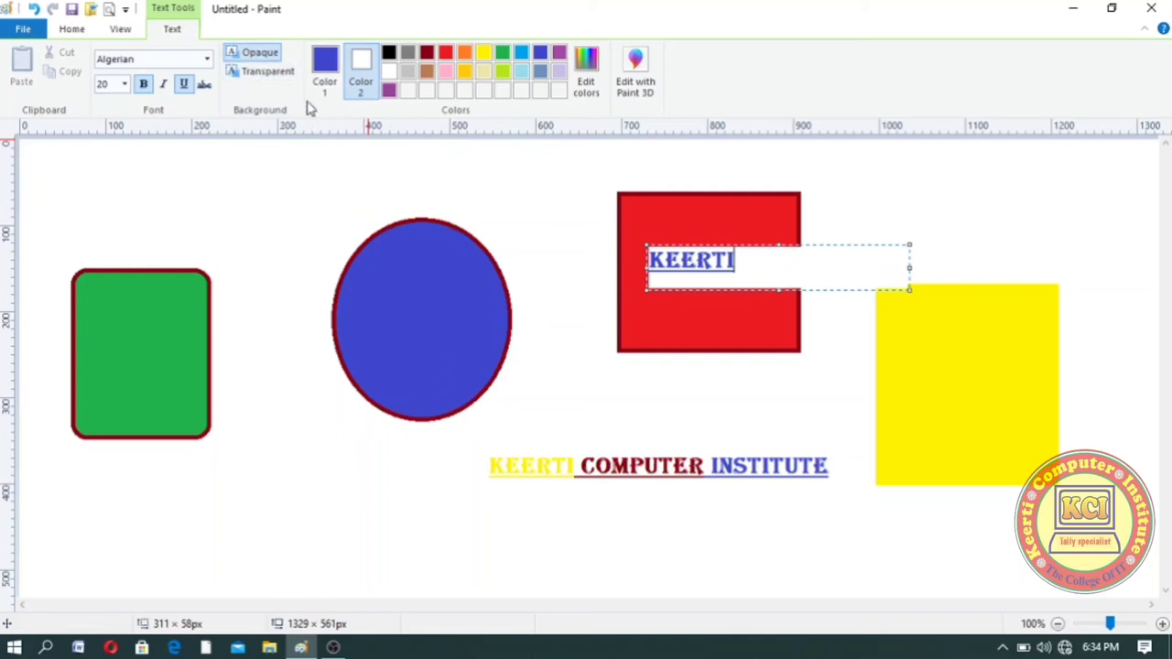
{"action": "left_click_drag", "start_coordinate": [761, 288], "coordinate": [589, 547]}
{"action": "left_click", "coordinate": [605, 577]}
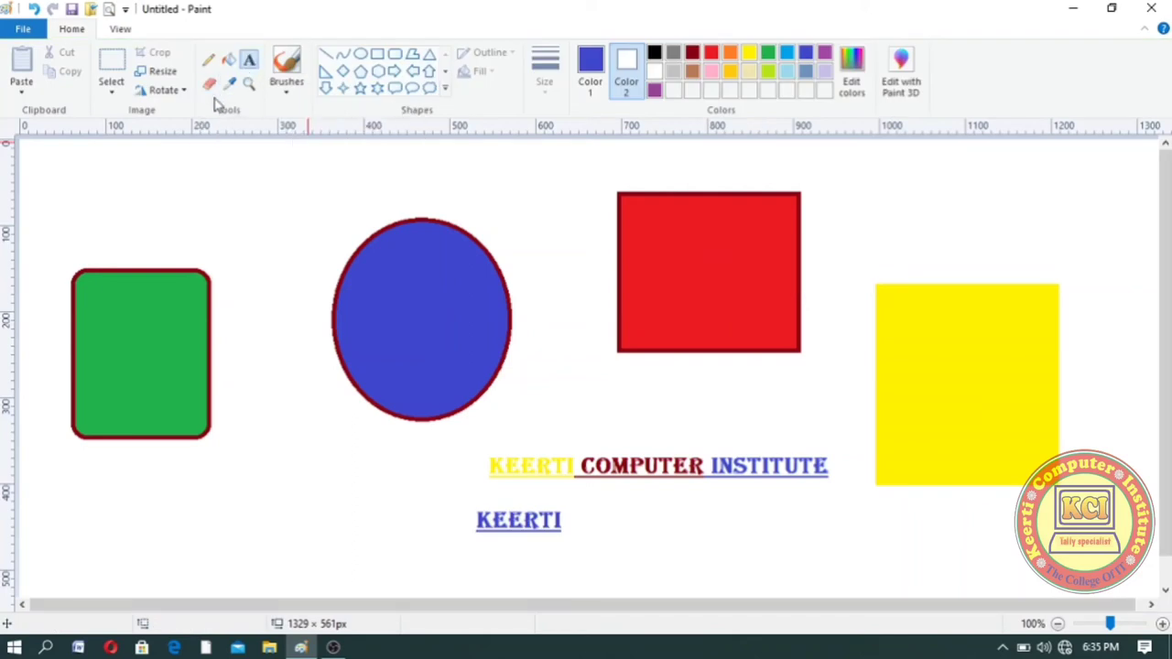
Erase the lower "KEERTI" label using the Eraser at its thickest size
{"action": "left_click", "coordinate": [209, 83]}
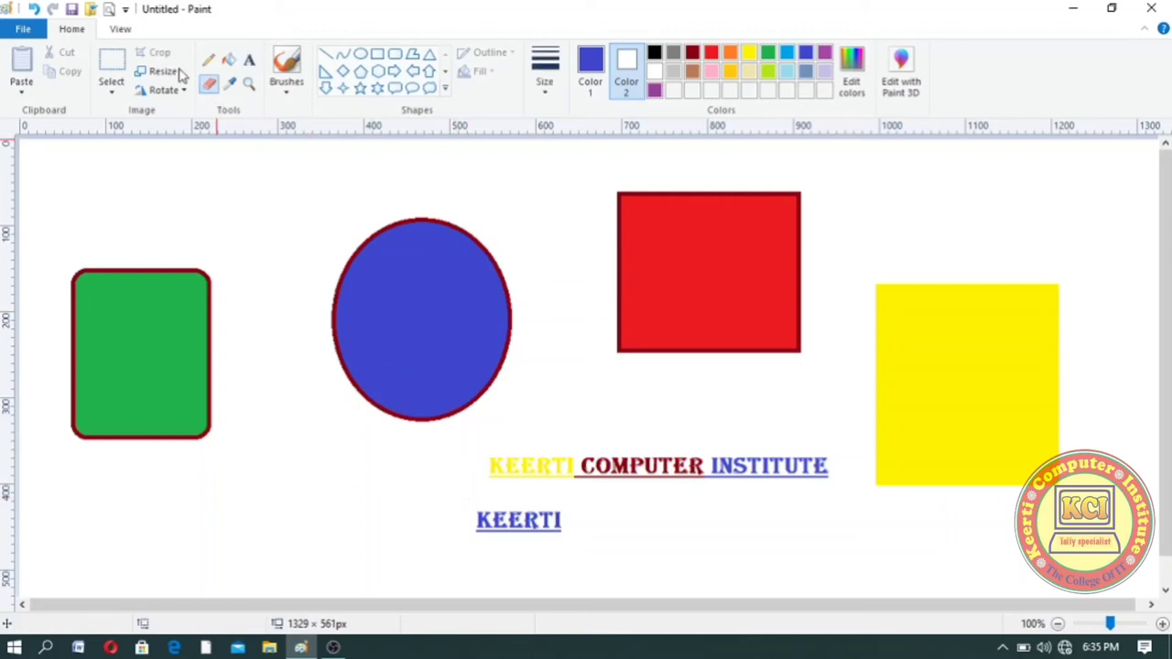
{"action": "left_click", "coordinate": [546, 91]}
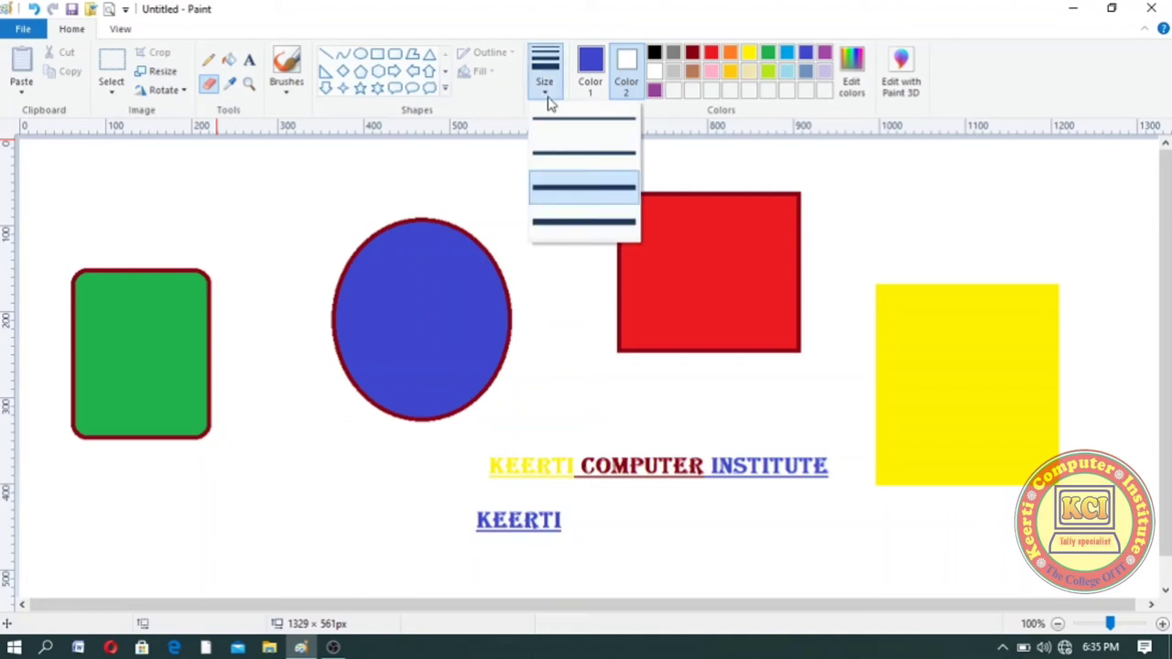
{"action": "left_click", "coordinate": [581, 227]}
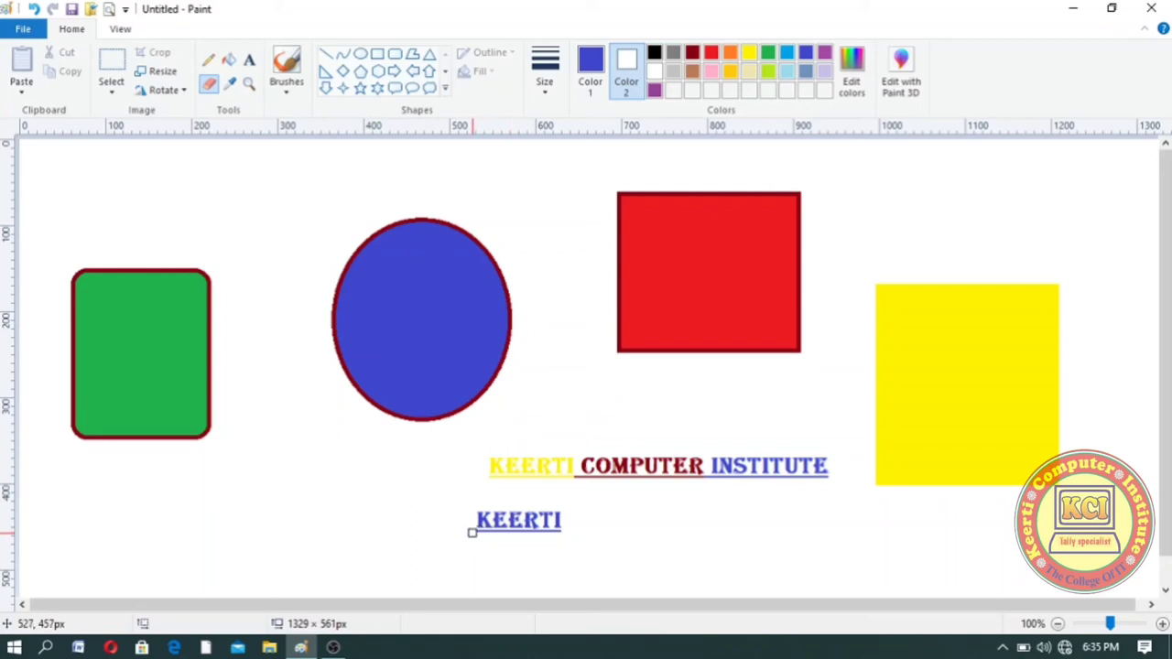
{"action": "mouse_move", "coordinate": [473, 533]}
{"action": "left_mouse_down"}
{"action": "mouse_move", "coordinate": [498, 498]}
{"action": "mouse_move", "coordinate": [501, 542]}
{"action": "mouse_move", "coordinate": [473, 490]}
{"action": "mouse_move", "coordinate": [484, 477]}
{"action": "mouse_move", "coordinate": [514, 494]}
{"action": "left_mouse_up"}
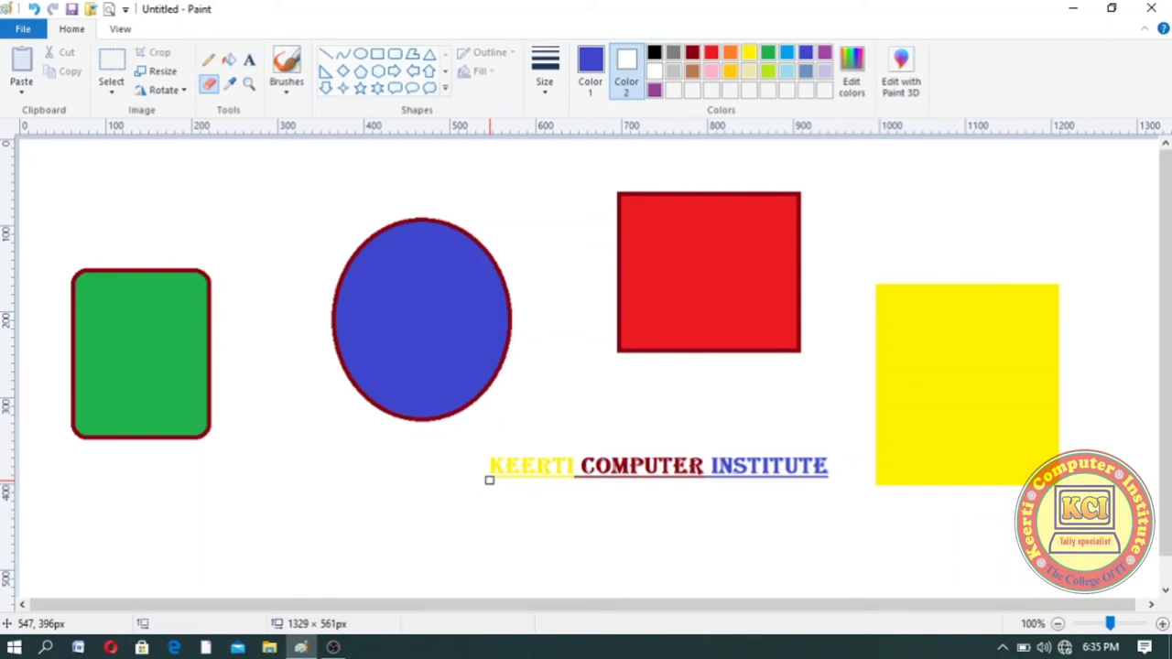
Erase the first letter of the caption, then try the Eraser on the yellow square and undo that stroke
{"action": "mouse_move", "coordinate": [489, 480]}
{"action": "left_mouse_down"}
{"action": "mouse_move", "coordinate": [489, 463]}
{"action": "mouse_move", "coordinate": [486, 513]}
{"action": "mouse_move", "coordinate": [508, 445]}
{"action": "mouse_move", "coordinate": [490, 458]}
{"action": "left_mouse_up"}
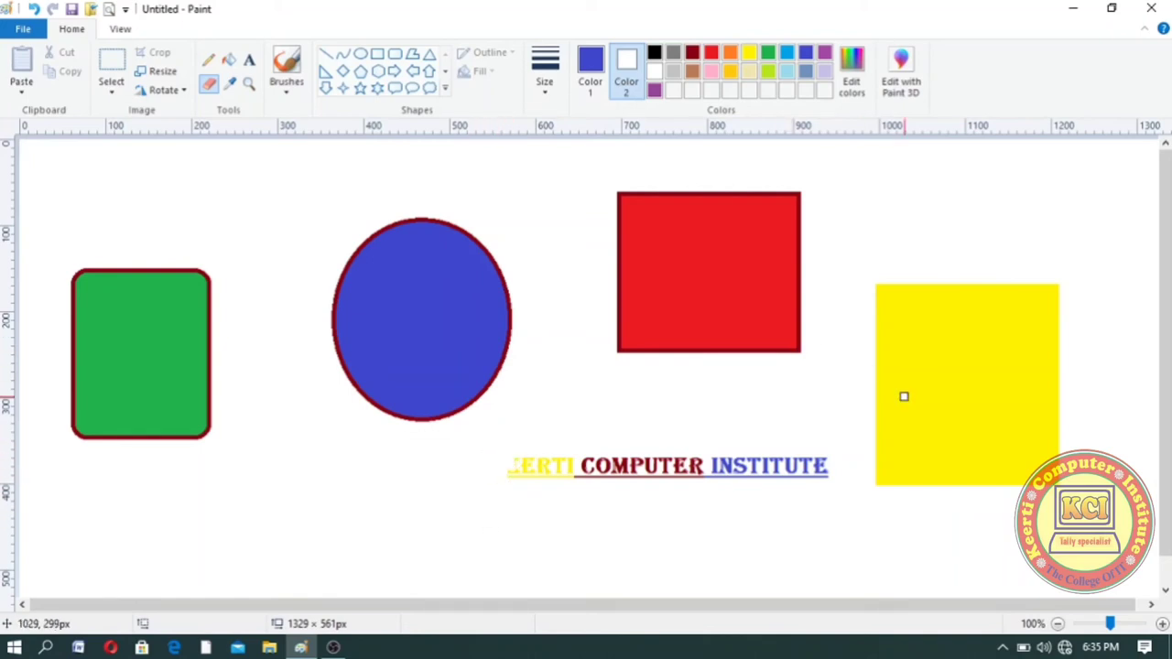
{"action": "mouse_move", "coordinate": [904, 397]}
{"action": "left_mouse_down"}
{"action": "mouse_move", "coordinate": [944, 326]}
{"action": "mouse_move", "coordinate": [901, 425]}
{"action": "mouse_move", "coordinate": [887, 309]}
{"action": "mouse_move", "coordinate": [876, 326]}
{"action": "mouse_move", "coordinate": [880, 350]}
{"action": "mouse_move", "coordinate": [920, 302]}
{"action": "mouse_move", "coordinate": [921, 270]}
{"action": "mouse_move", "coordinate": [880, 303]}
{"action": "mouse_move", "coordinate": [887, 335]}
{"action": "mouse_move", "coordinate": [916, 301]}
{"action": "left_mouse_up"}
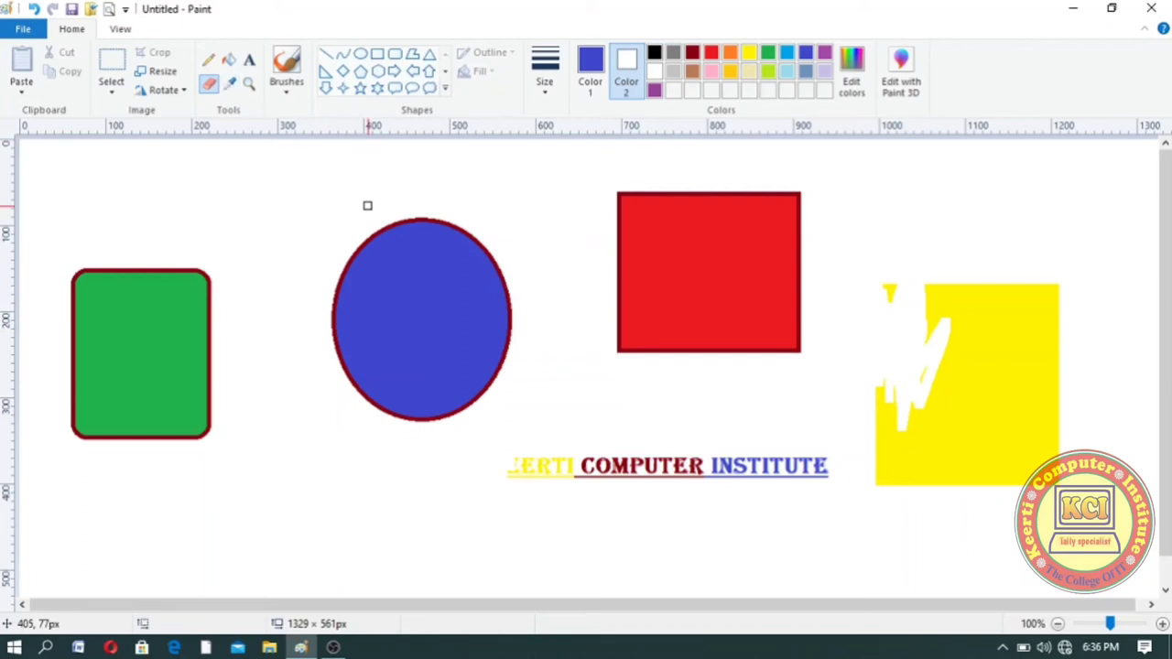
{"action": "key", "text": "ctrl+z"}
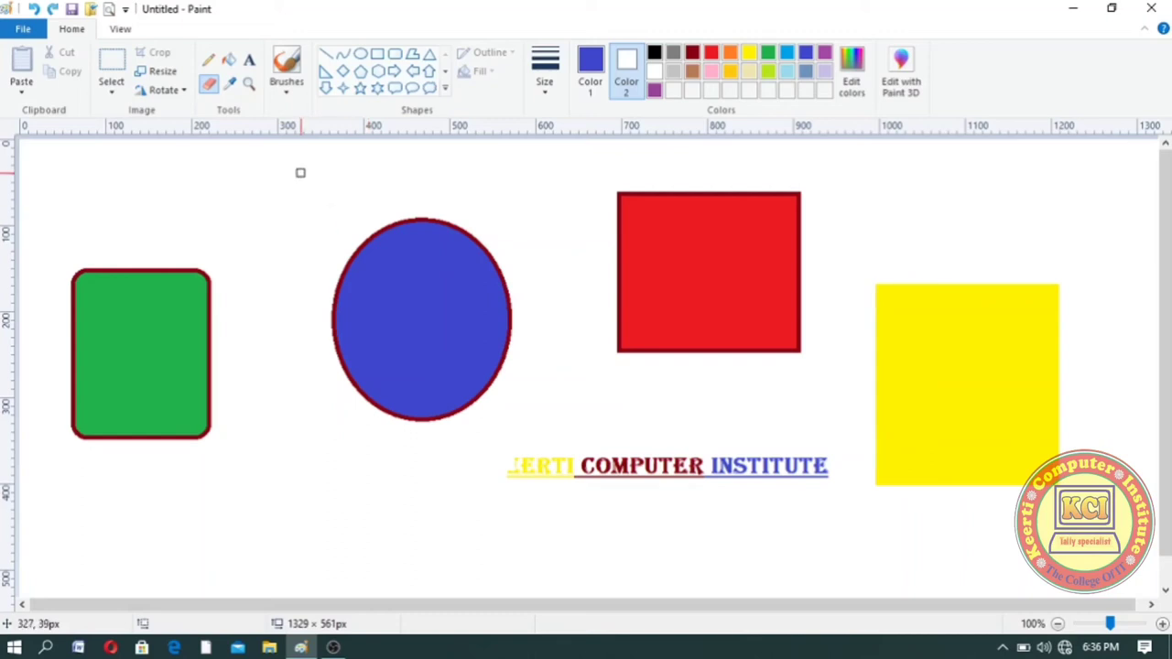
Sample the rectangle's red as Color 1 and fill the N of "INSTITUTE" and the blue ellipse's outline with it
{"action": "left_click", "coordinate": [234, 92]}
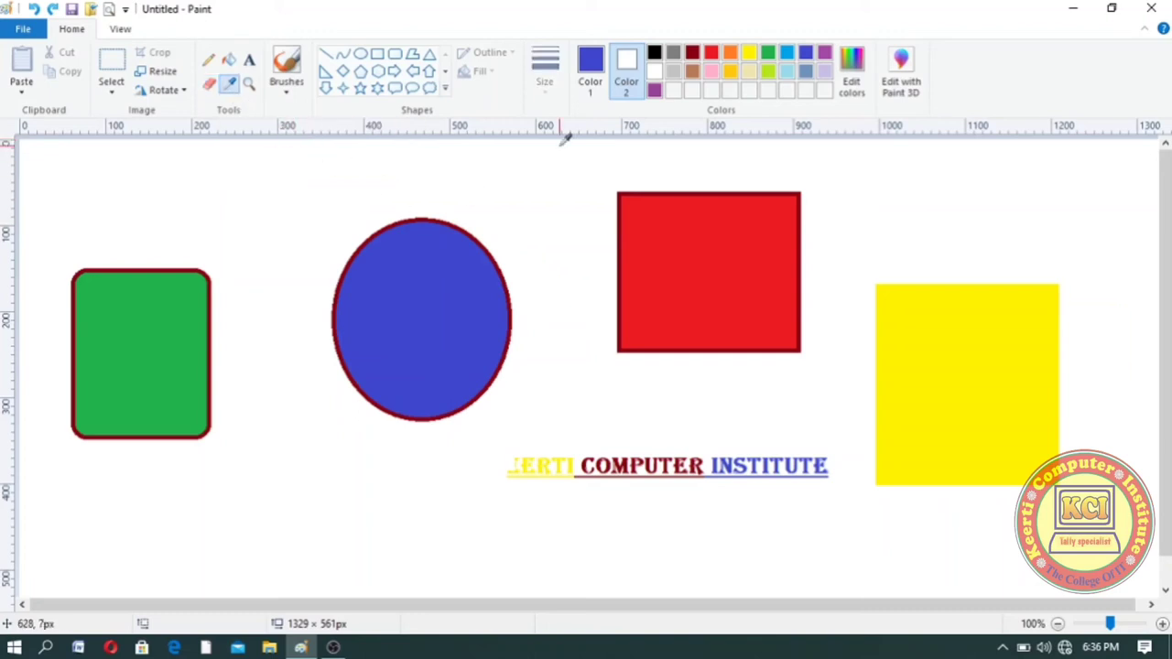
{"action": "left_click", "coordinate": [590, 85]}
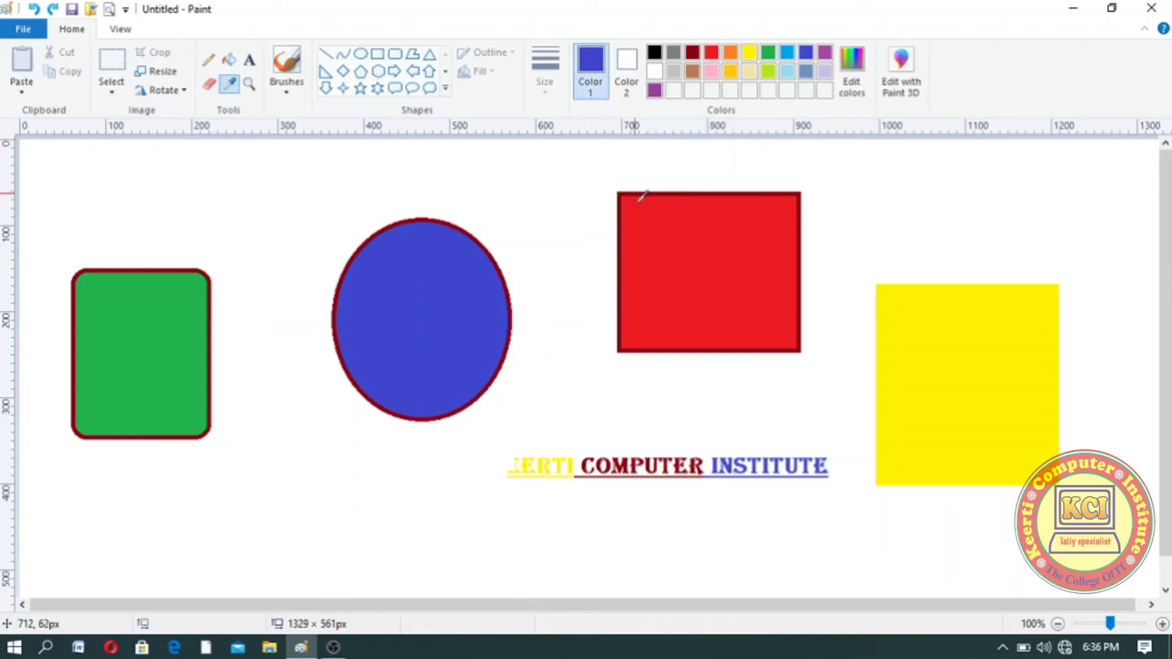
{"action": "left_click", "coordinate": [730, 247]}
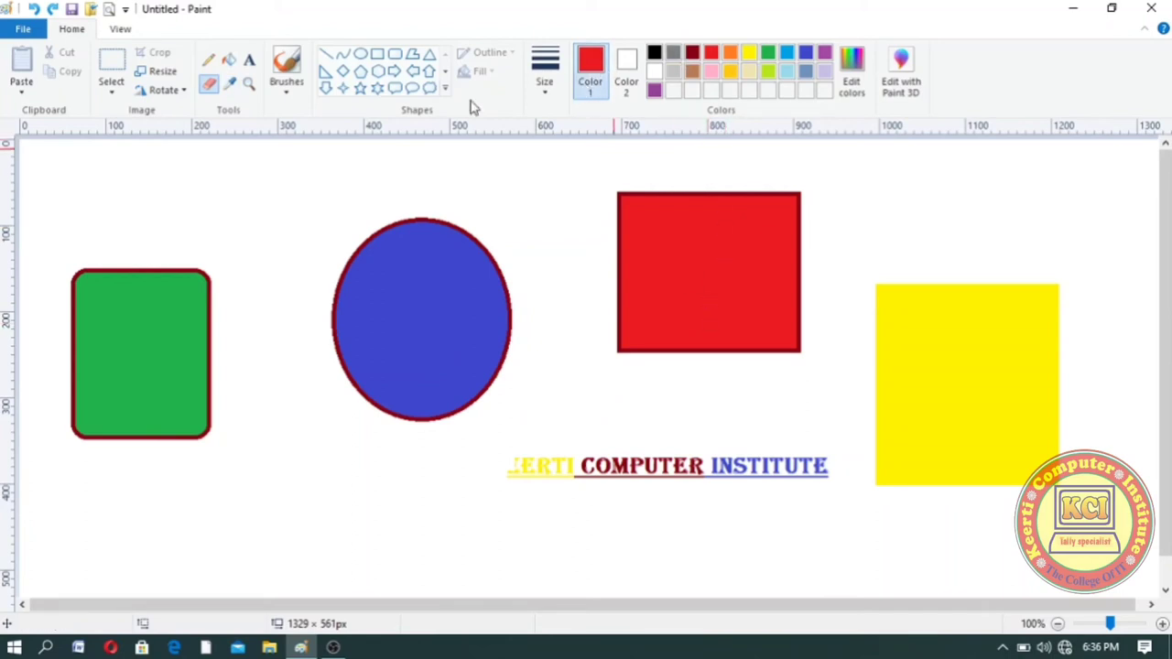
{"action": "left_click", "coordinate": [229, 60]}
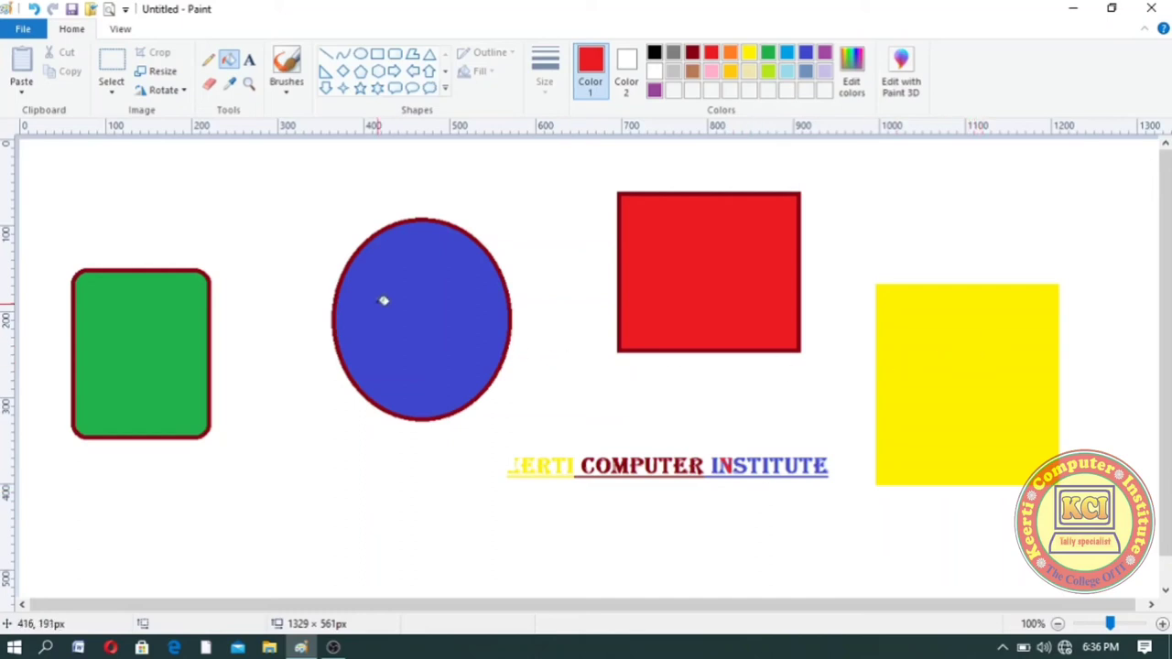
{"action": "left_click", "coordinate": [344, 271]}
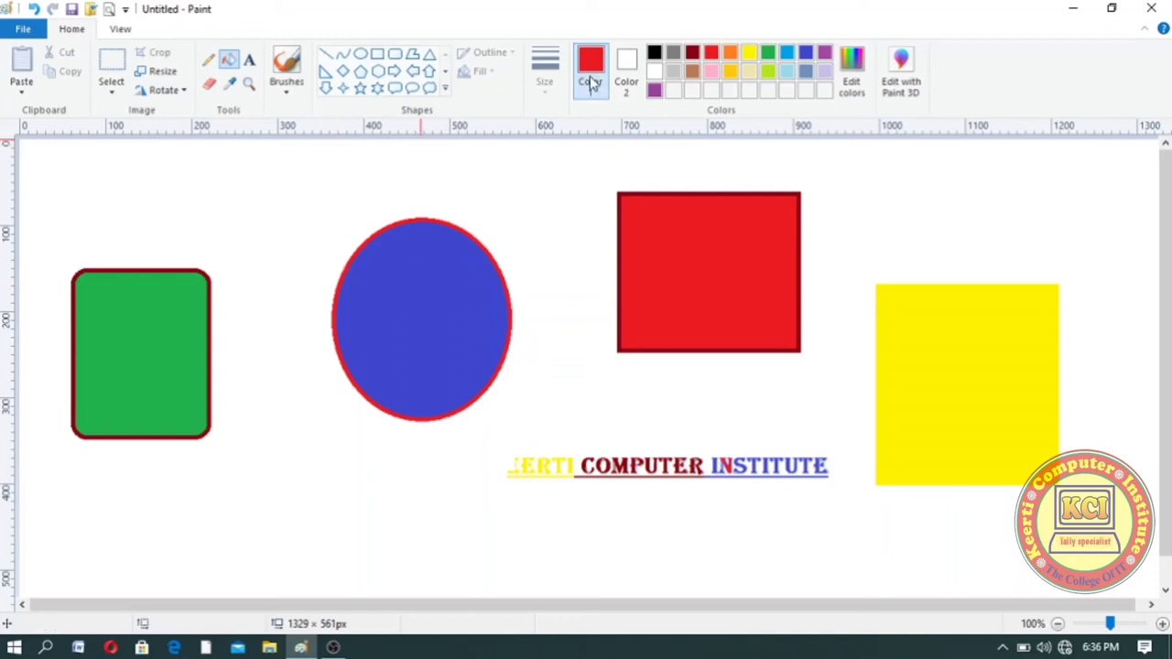
Sample the rounded rectangle's green as Color 1 and fill the red rectangle's outline with it
{"action": "left_click", "coordinate": [229, 85]}
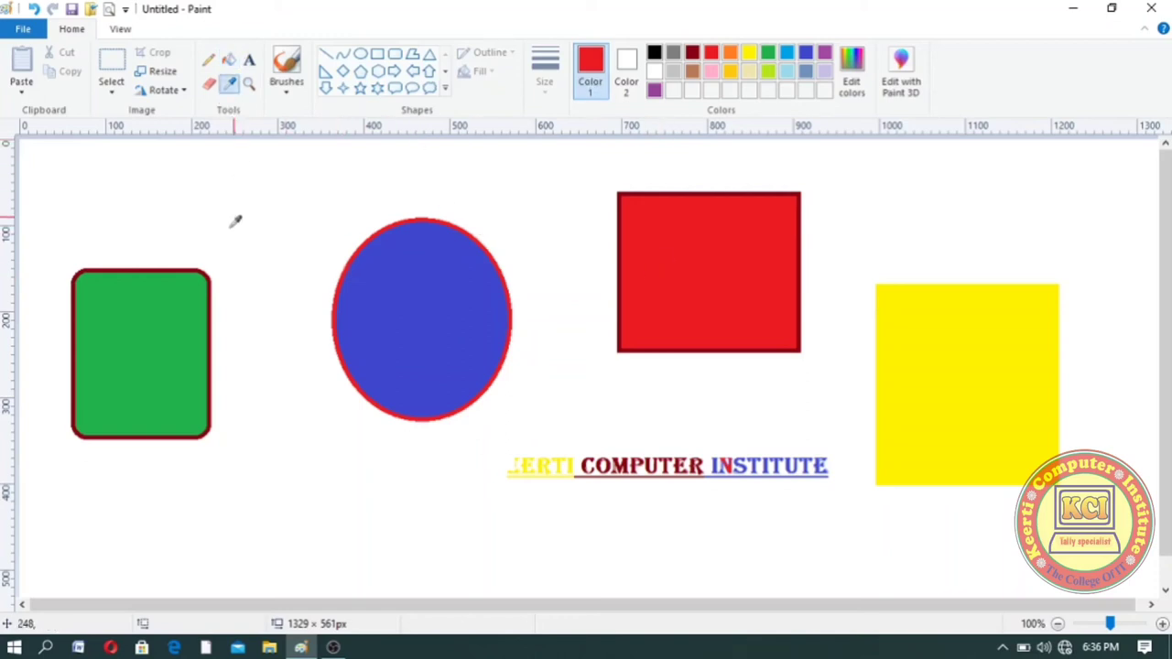
{"action": "left_click", "coordinate": [169, 304]}
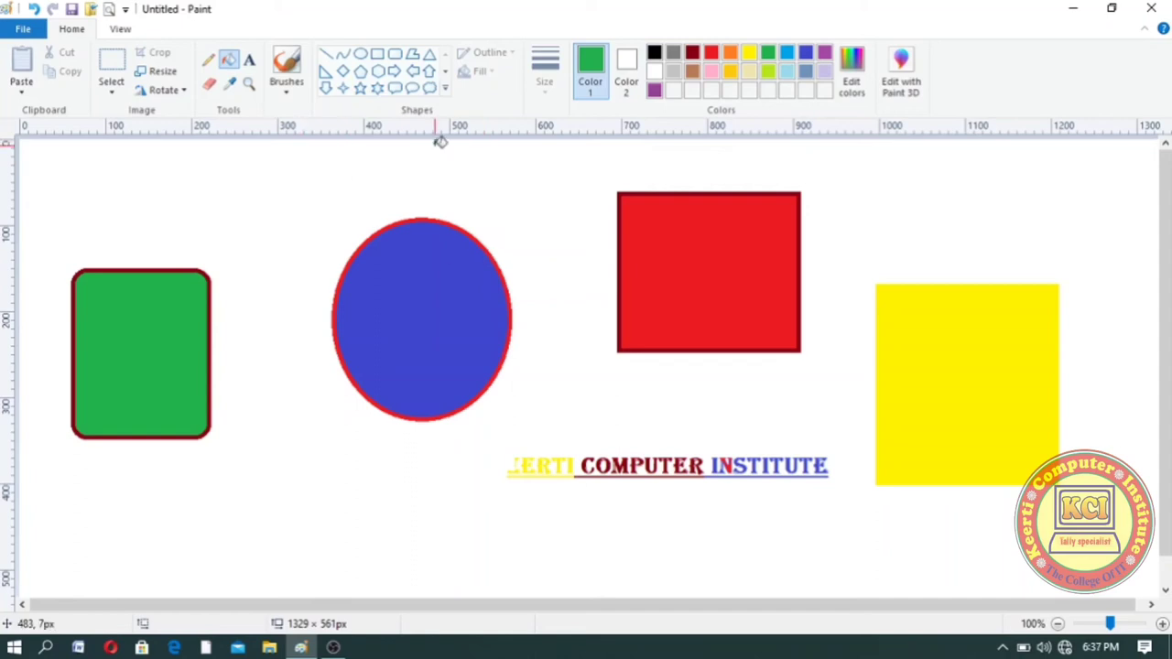
{"action": "left_click", "coordinate": [804, 279]}
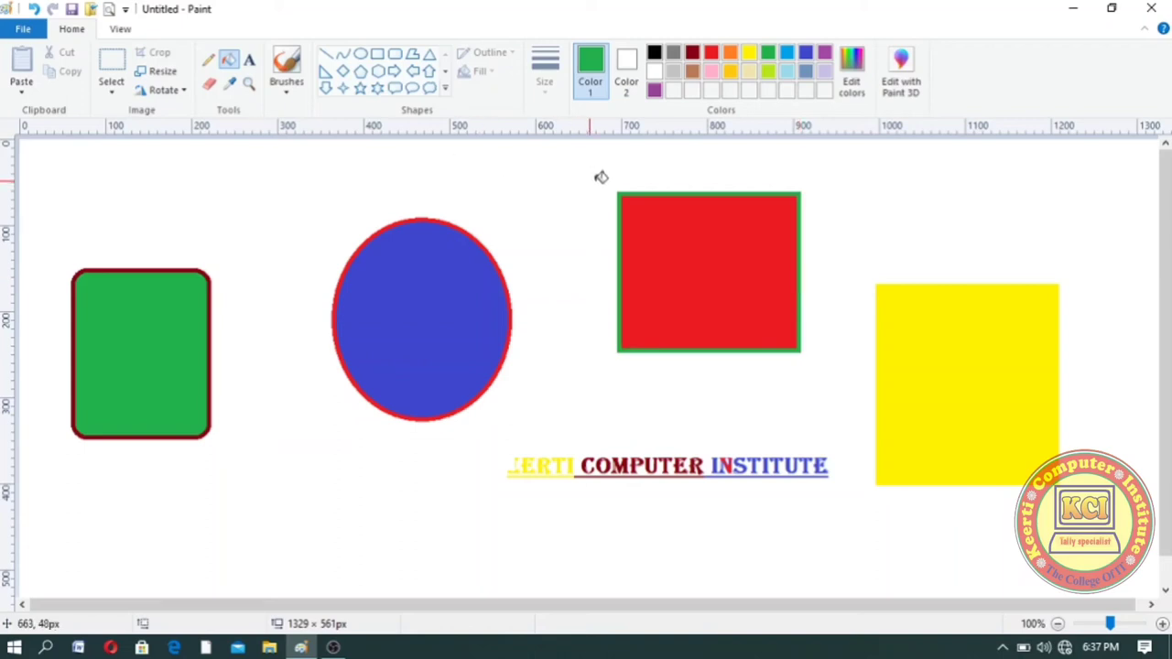
Magnify the lower edge of the blue ellipse to 600% with the Magnifier
{"action": "left_click", "coordinate": [250, 90]}
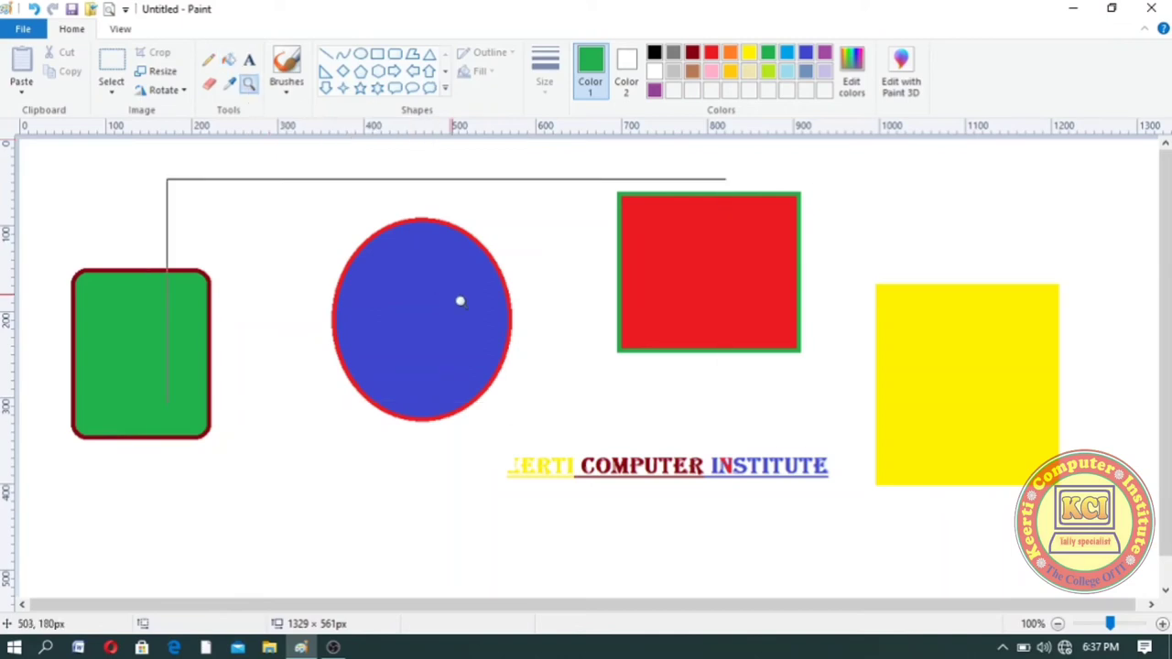
{"action": "left_click", "coordinate": [572, 439]}
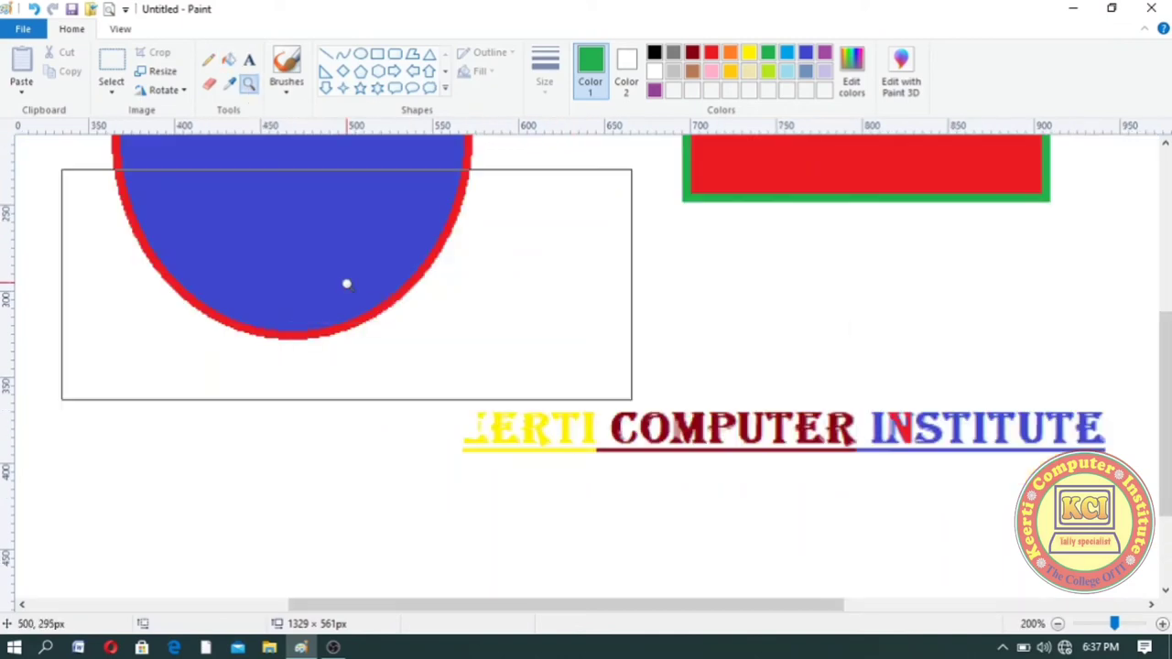
{"action": "left_click", "coordinate": [345, 283]}
{"action": "left_click", "coordinate": [348, 319]}
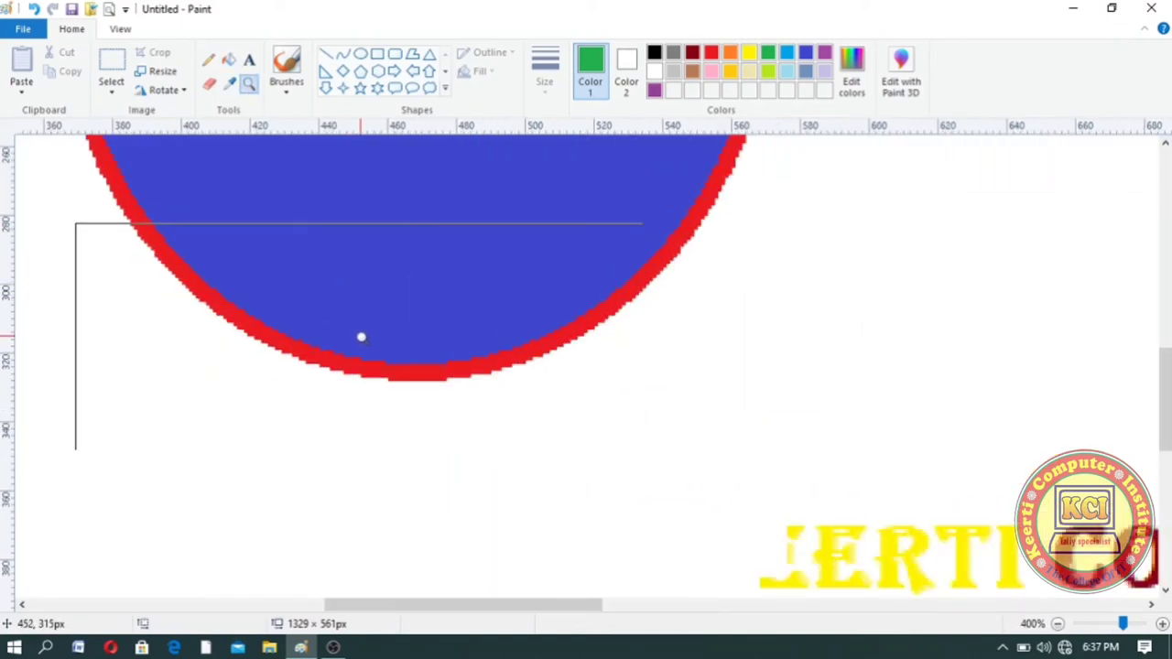
{"action": "left_click", "coordinate": [363, 338]}
{"action": "left_click", "coordinate": [388, 322]}
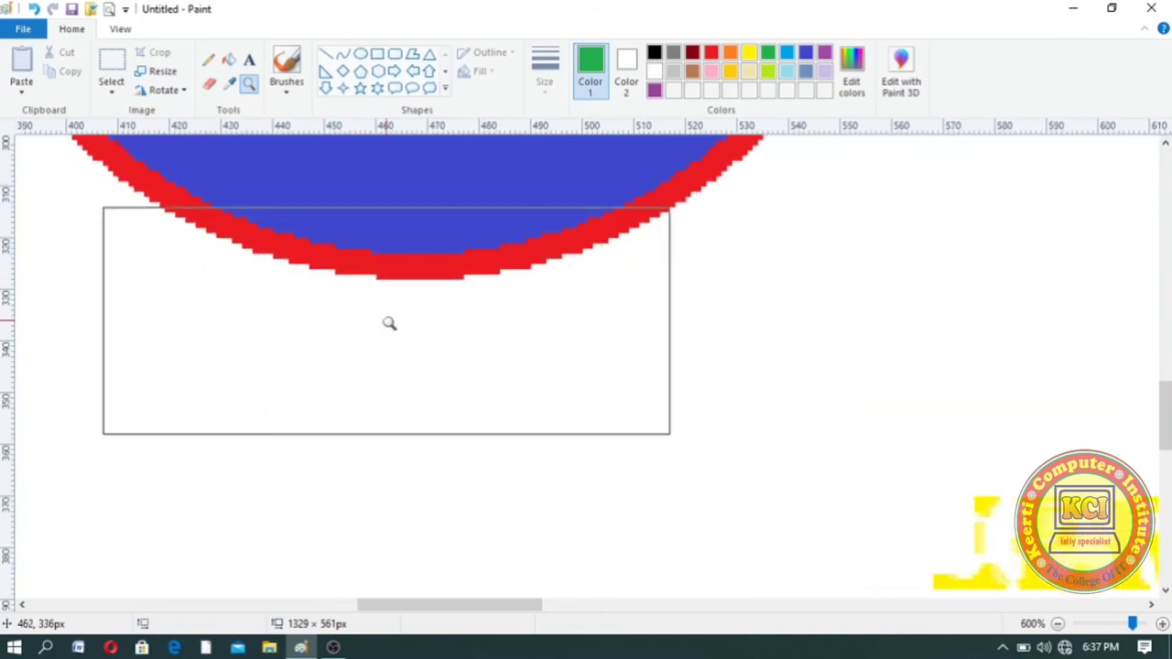
Zoom the view in to 800%, out to 12.5%, and back to 100%
{"action": "left_click", "coordinate": [126, 30]}
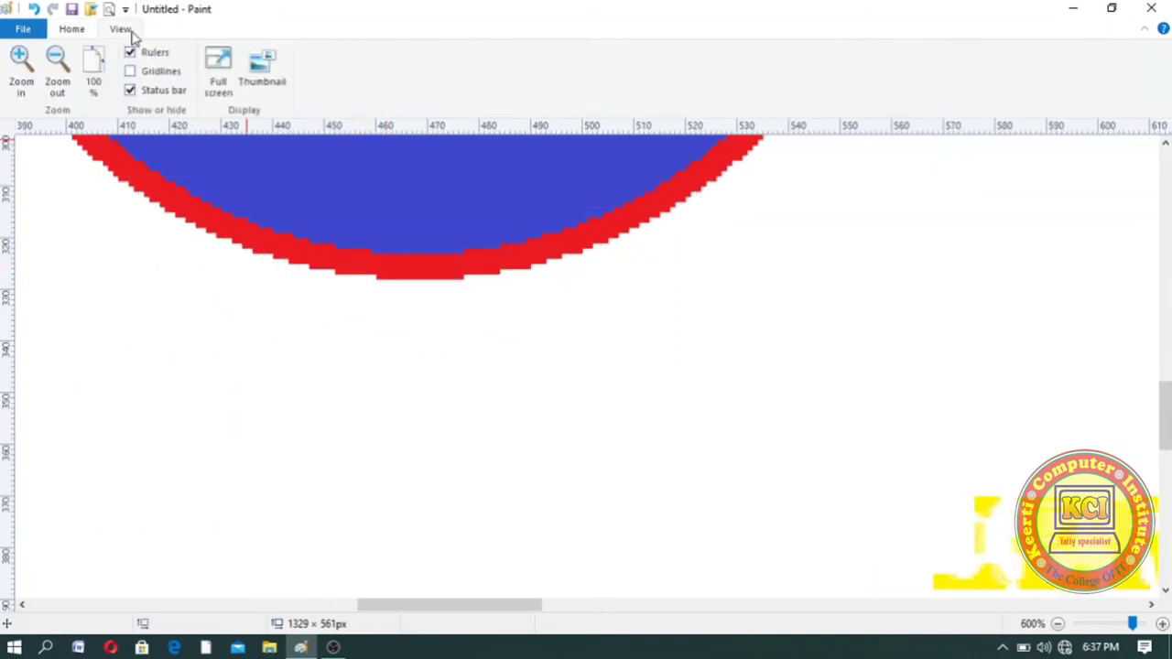
{"action": "left_click", "coordinate": [20, 81]}
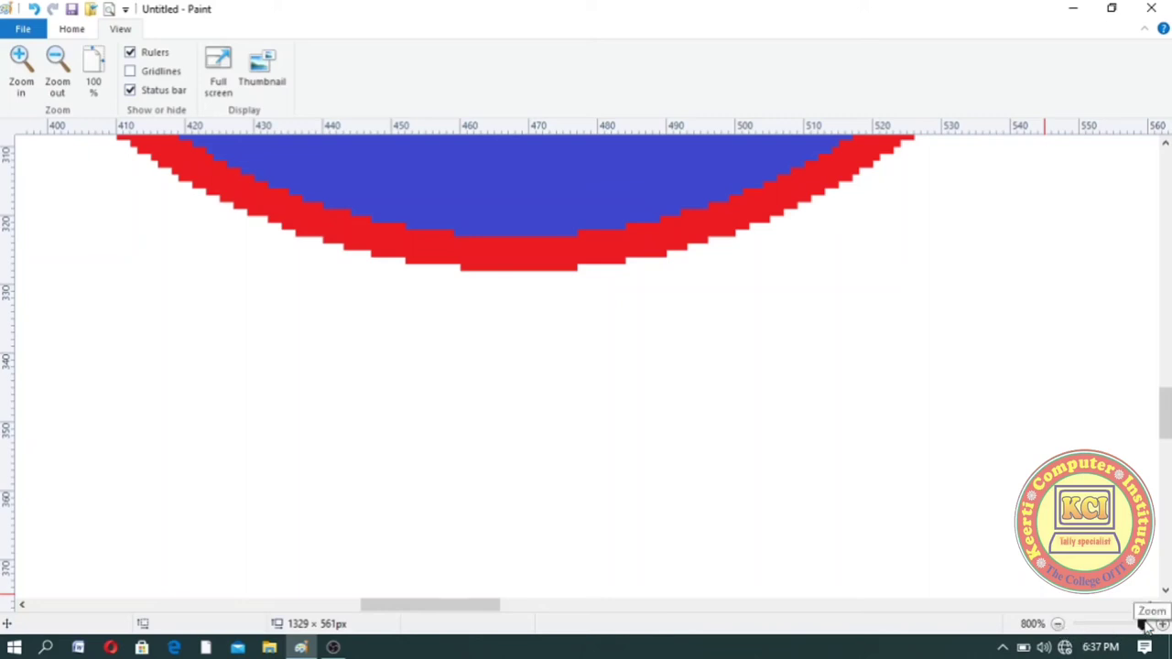
{"action": "left_click_drag", "start_coordinate": [1145, 623], "coordinate": [1065, 632]}
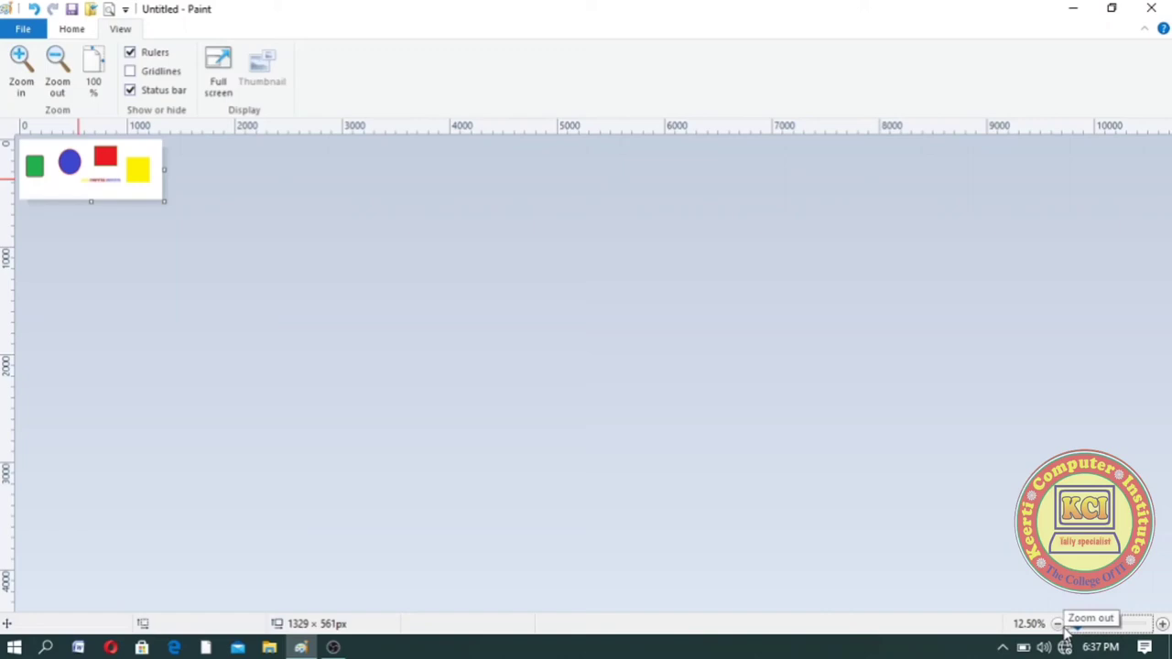
{"action": "left_click", "coordinate": [93, 82]}
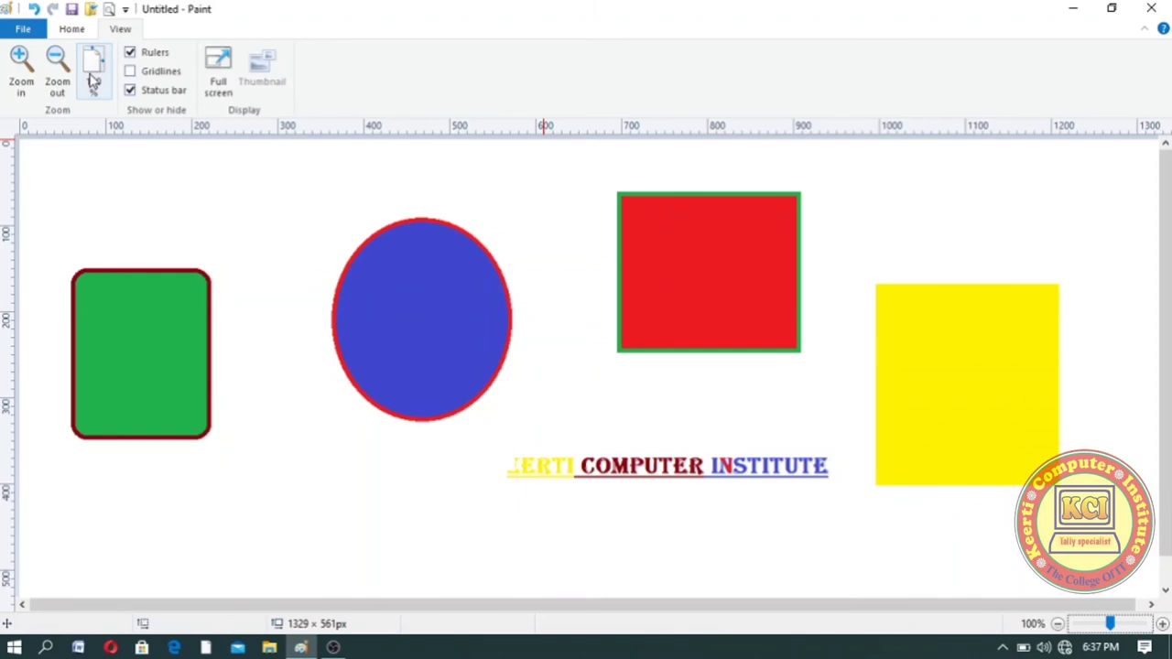
Use the Magnifier to zoom in on the blue ellipse and out again, ending at 100%
{"action": "left_click", "coordinate": [69, 28]}
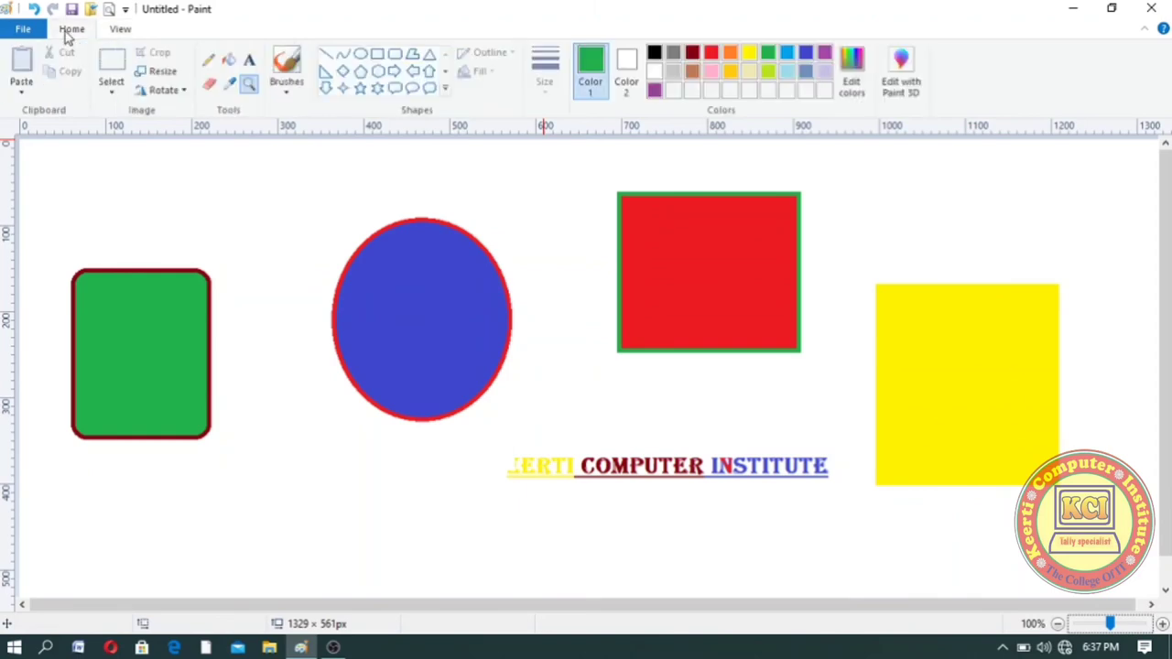
{"action": "left_click", "coordinate": [252, 89]}
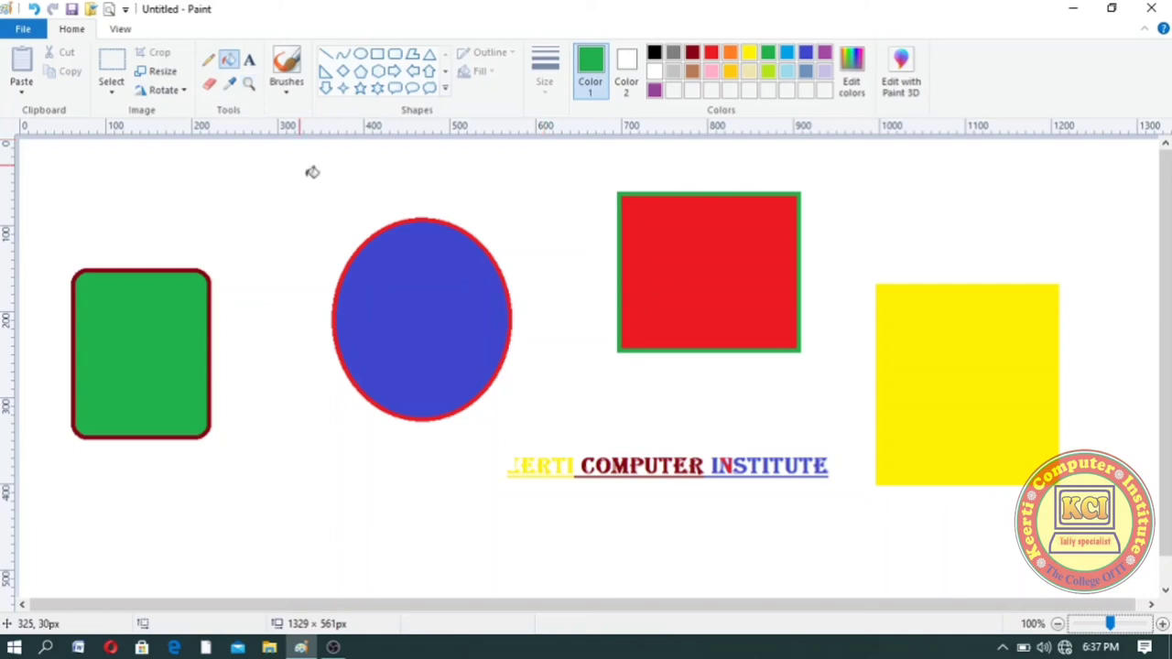
{"action": "left_click", "coordinate": [252, 84]}
{"action": "left_click", "coordinate": [424, 318]}
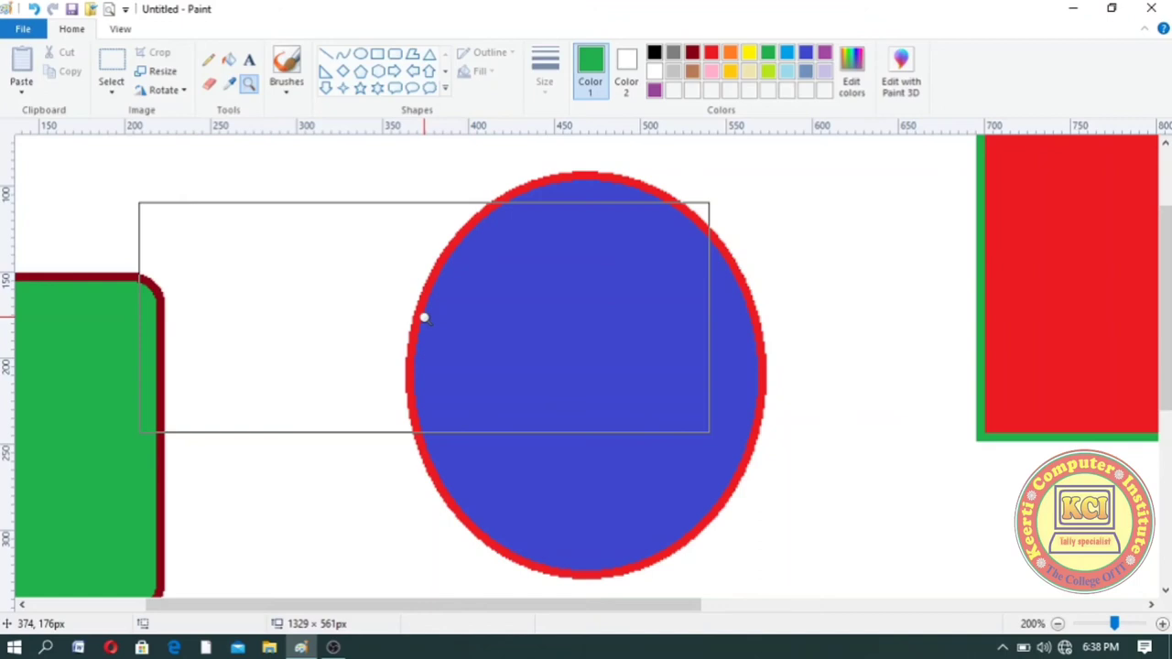
{"action": "left_click", "coordinate": [465, 317]}
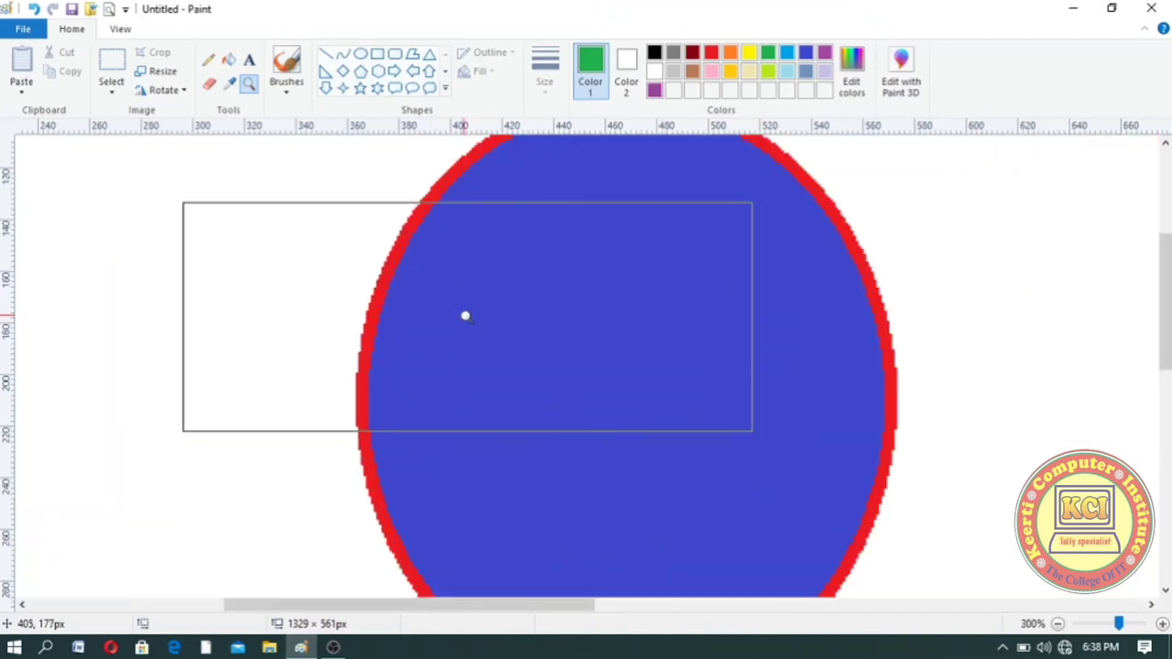
{"action": "right_click", "coordinate": [466, 317]}
{"action": "right_click", "coordinate": [466, 315]}
{"action": "right_click", "coordinate": [467, 317]}
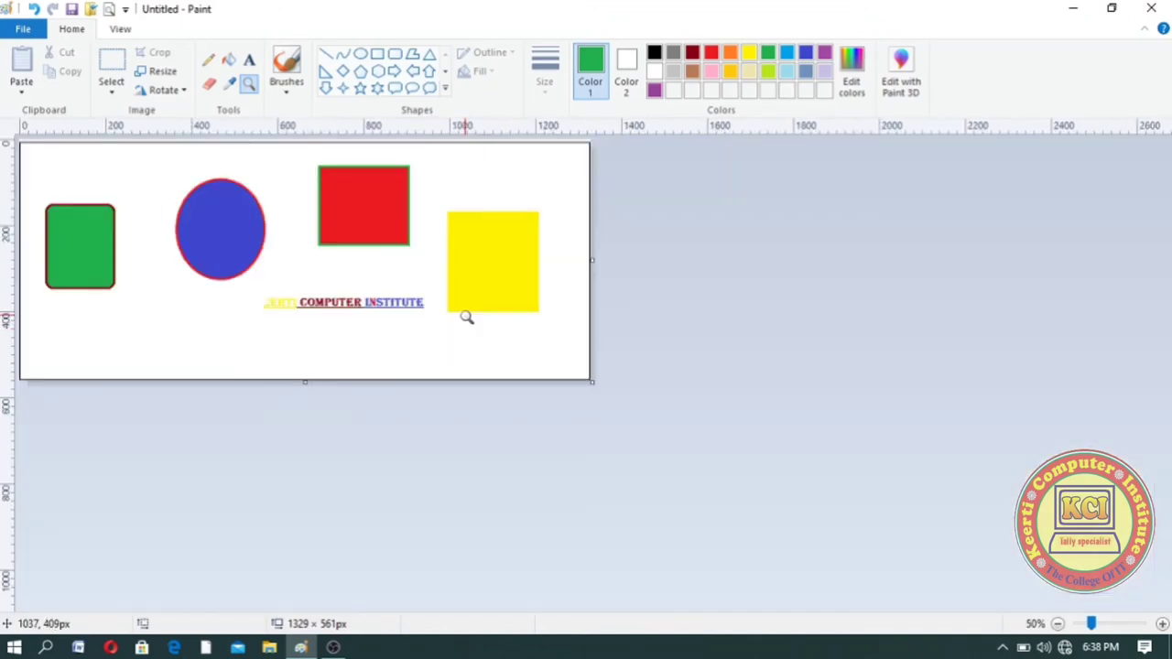
{"action": "left_click", "coordinate": [466, 317]}
{"action": "left_click", "coordinate": [465, 316]}
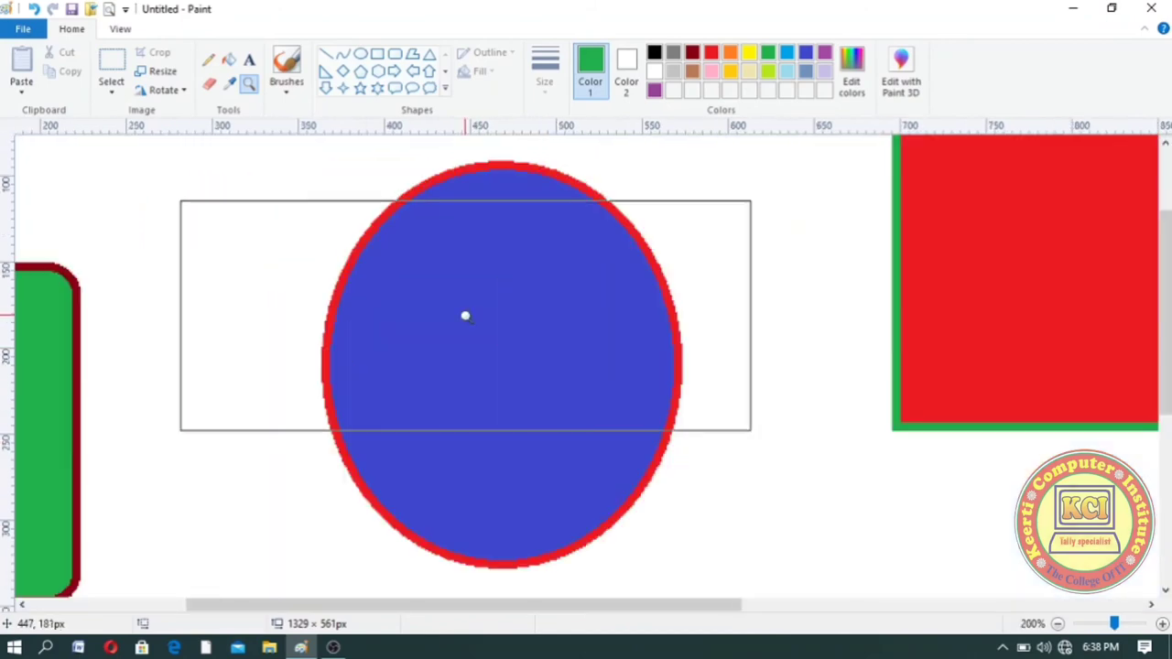
{"action": "right_click", "coordinate": [465, 317]}
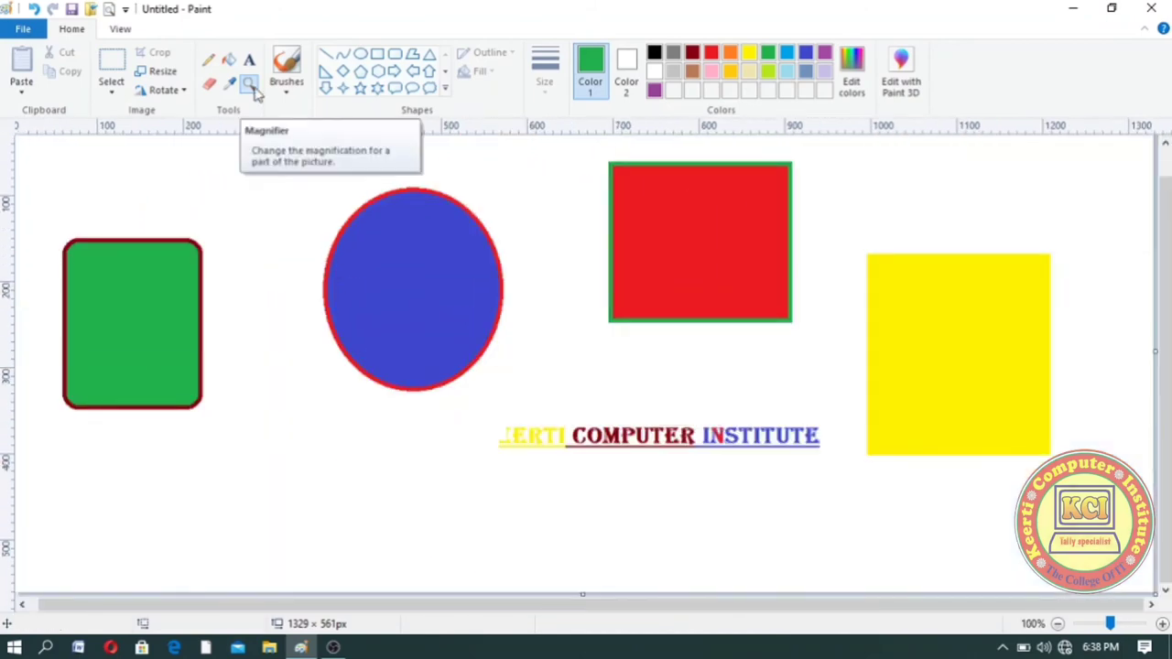
Draw a freehand green Pencil loop about 58 × 44 px beside the caption's start, leaving a small gap in its outline
{"action": "left_click", "coordinate": [504, 443]}
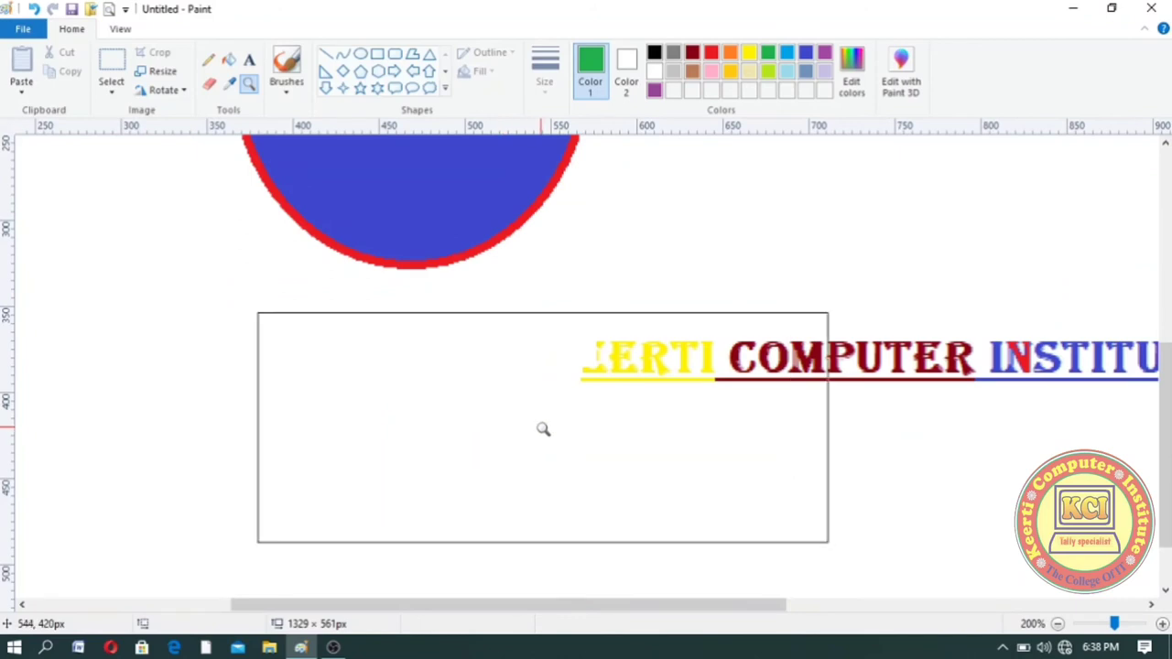
{"action": "left_click", "coordinate": [608, 384]}
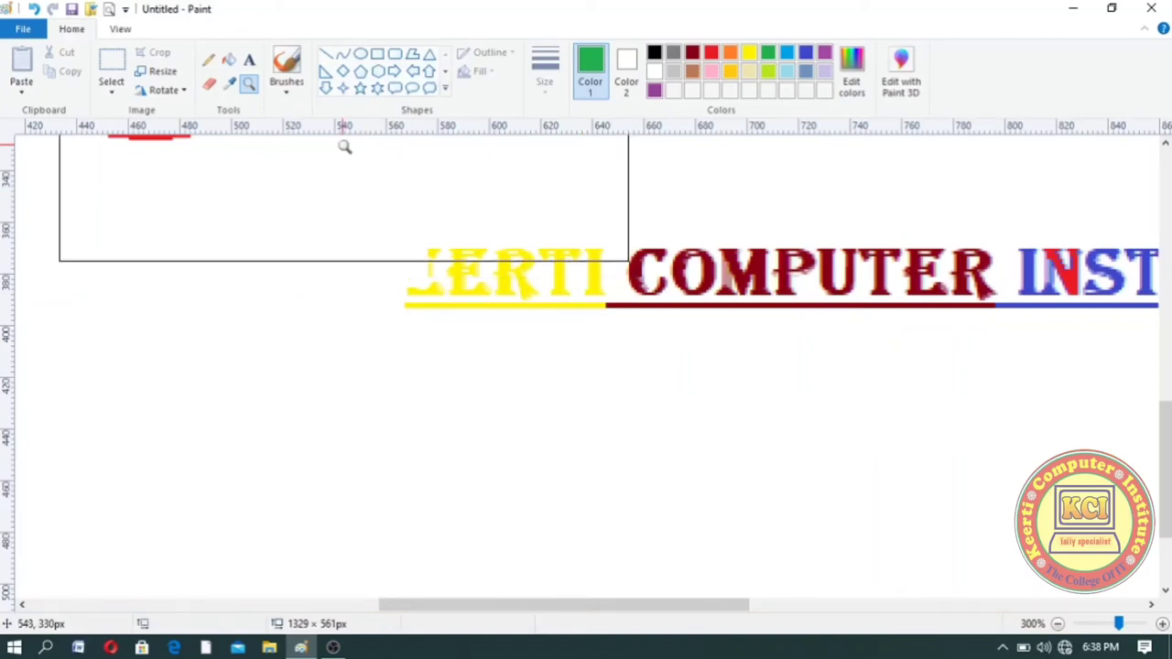
{"action": "left_click", "coordinate": [209, 59]}
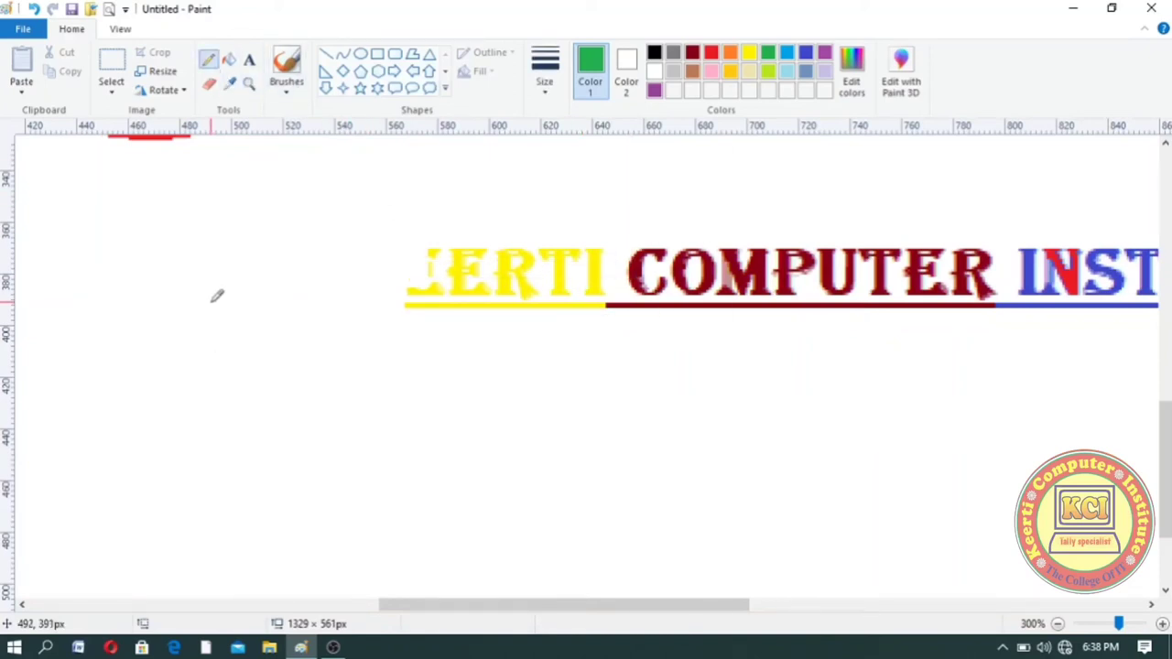
{"action": "mouse_move", "coordinate": [128, 369]}
{"action": "left_mouse_down"}
{"action": "mouse_move", "coordinate": [129, 333]}
{"action": "mouse_move", "coordinate": [202, 287]}
{"action": "mouse_move", "coordinate": [263, 320]}
{"action": "mouse_move", "coordinate": [264, 363]}
{"action": "mouse_move", "coordinate": [219, 394]}
{"action": "mouse_move", "coordinate": [132, 377]}
{"action": "left_mouse_up"}
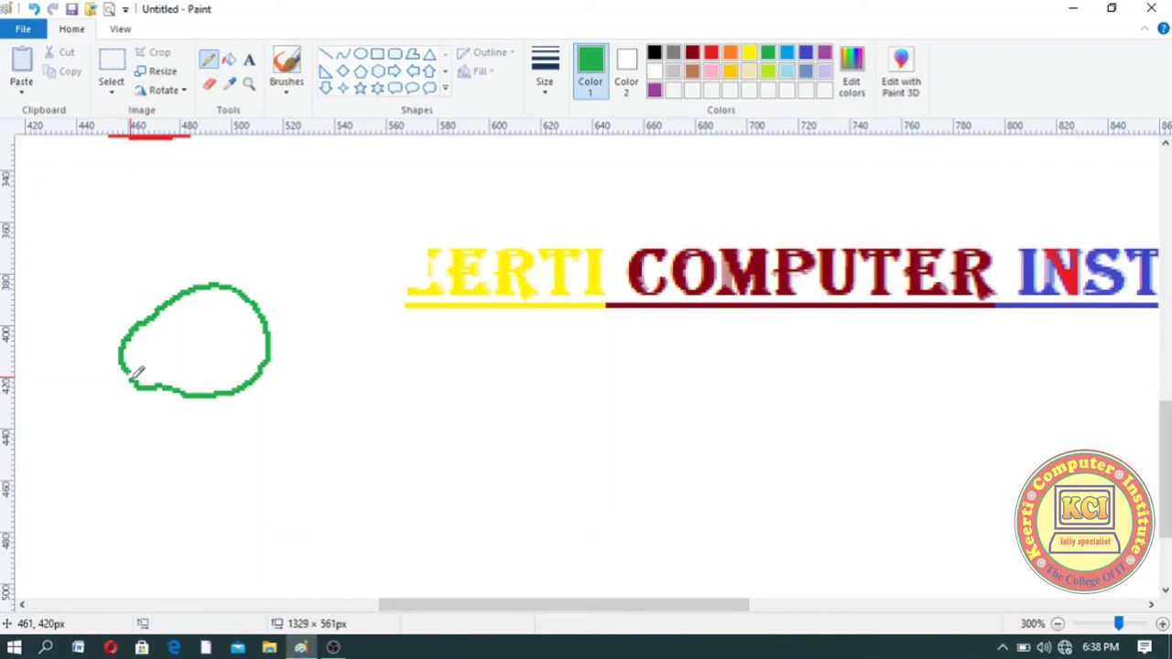
Try filling the inside of the green freehand loop with red, and undo the fill
{"action": "left_click", "coordinate": [229, 62]}
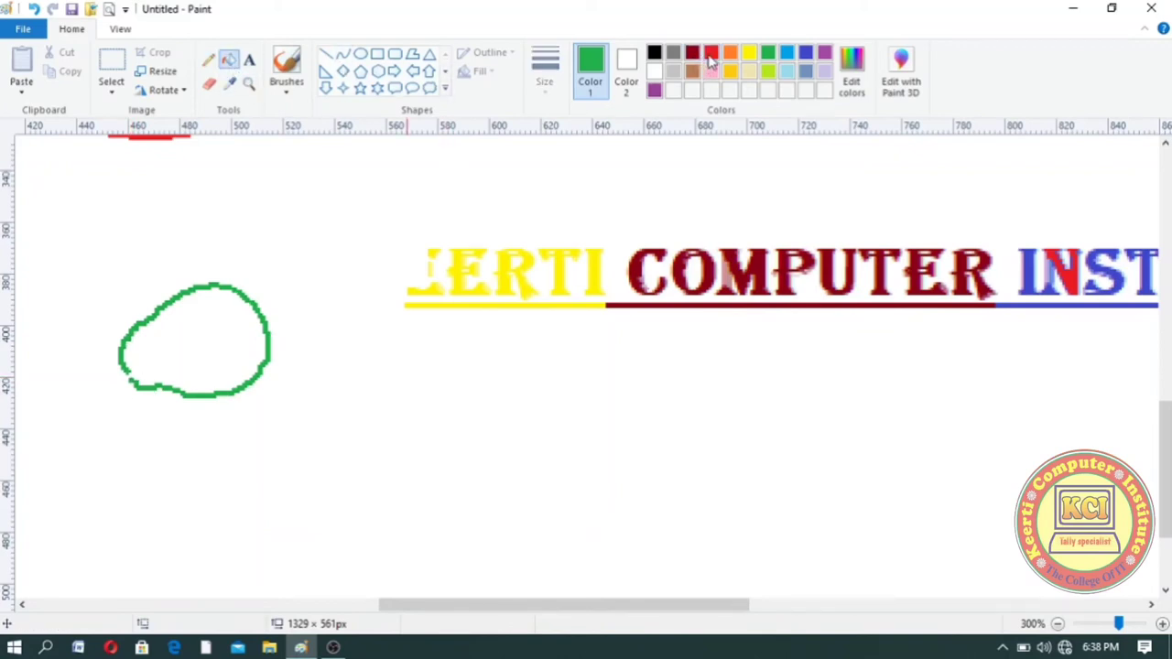
{"action": "left_click", "coordinate": [712, 57]}
{"action": "left_click", "coordinate": [190, 329]}
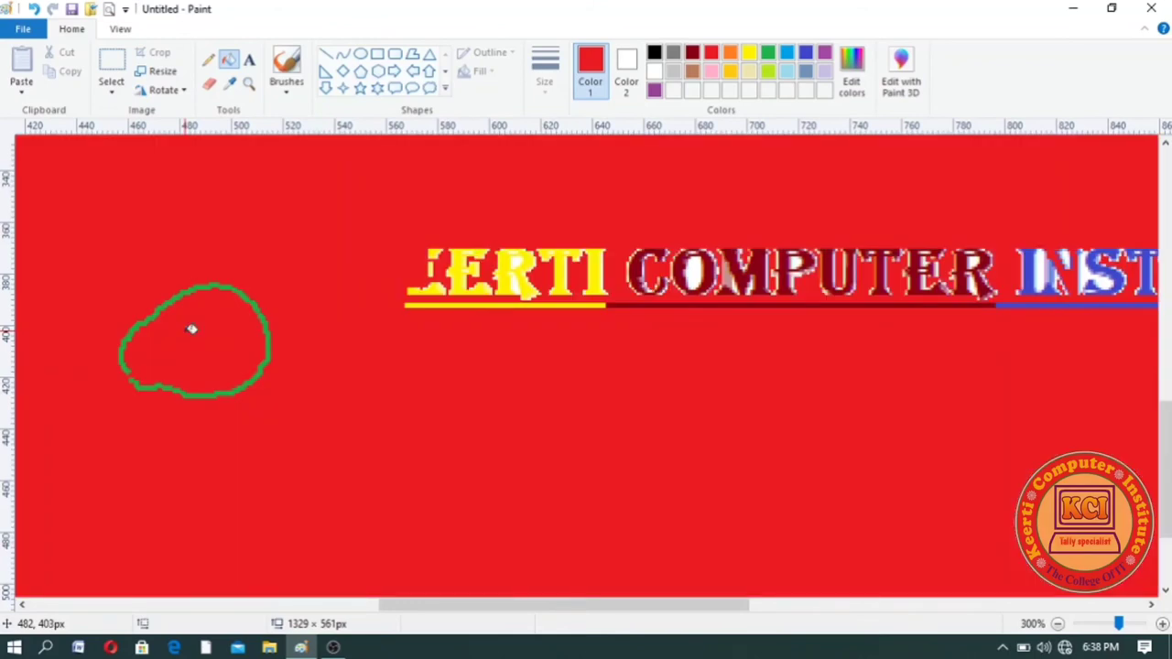
{"action": "key", "text": "ctrl+z"}
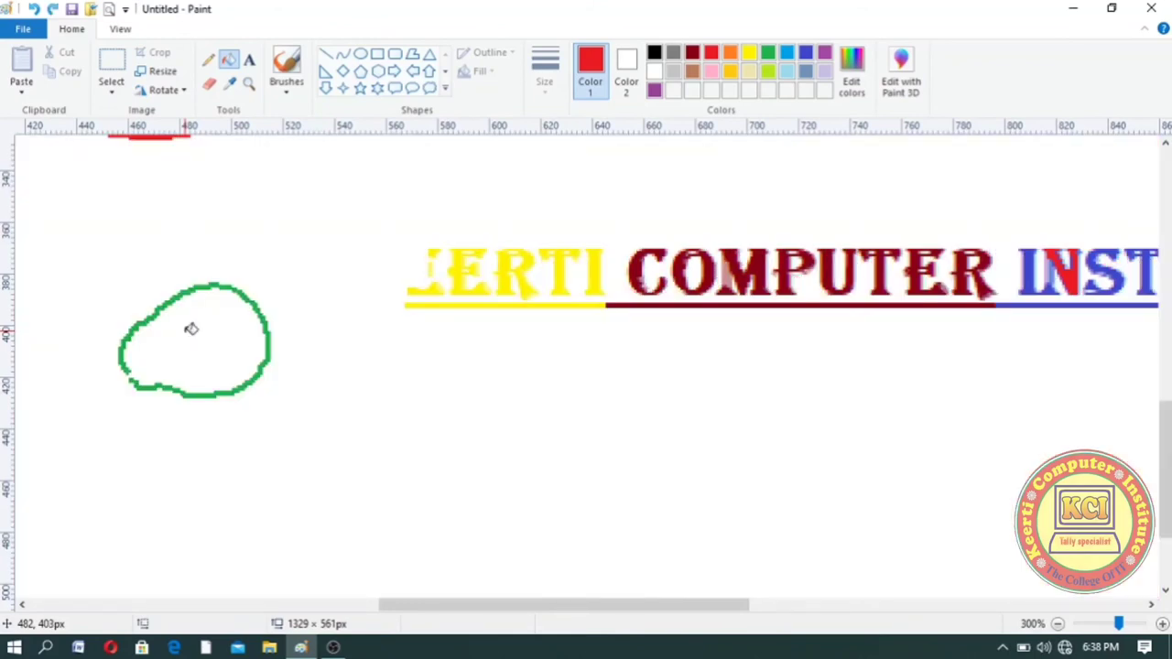
Zoom back out to 100% with the Magnifier
{"action": "left_click", "coordinate": [248, 83]}
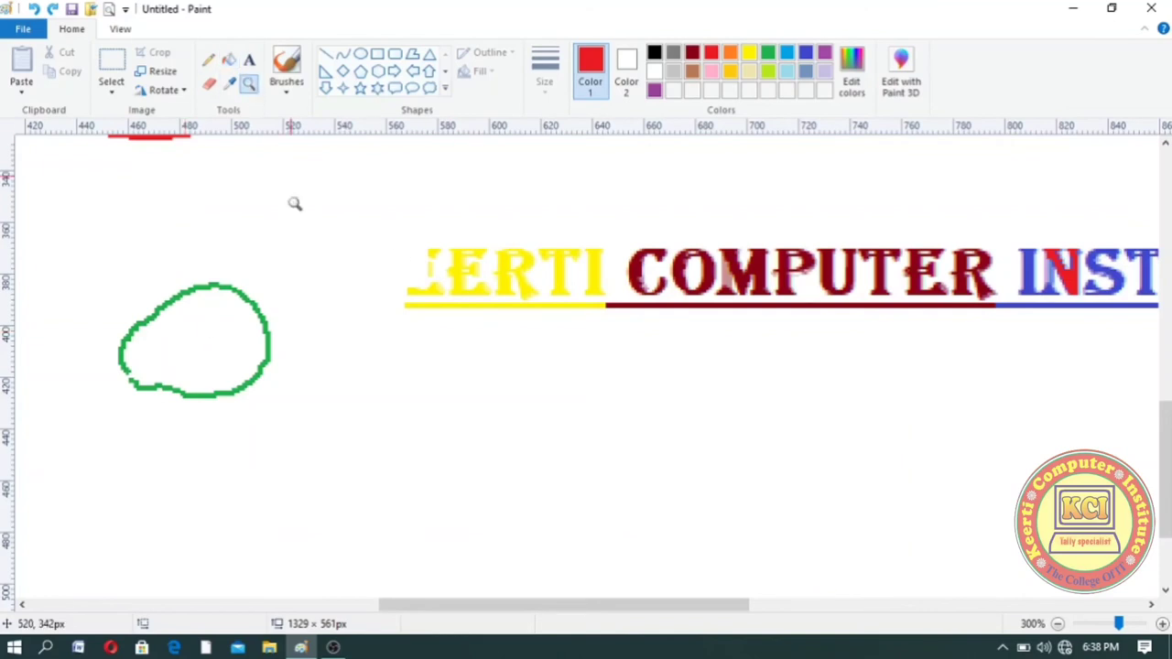
{"action": "right_click", "coordinate": [305, 267]}
{"action": "right_click", "coordinate": [305, 265]}
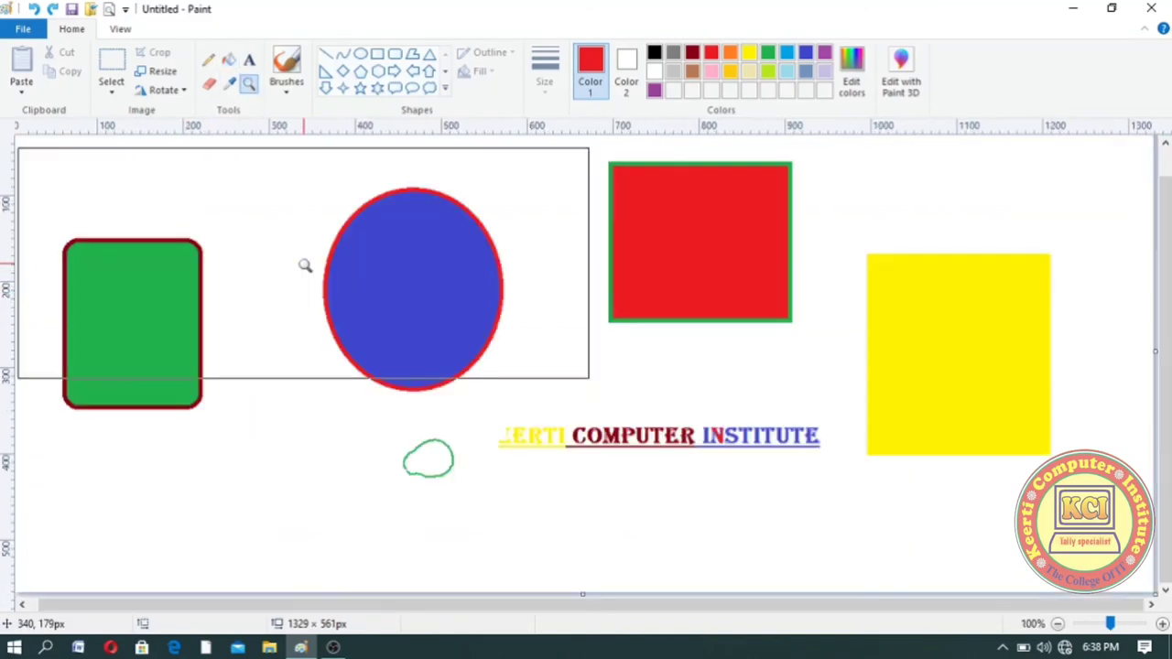
Close the small gap in the freehand loop's outline with the green Pencil, working at 300% zoom
{"action": "right_click", "coordinate": [305, 266]}
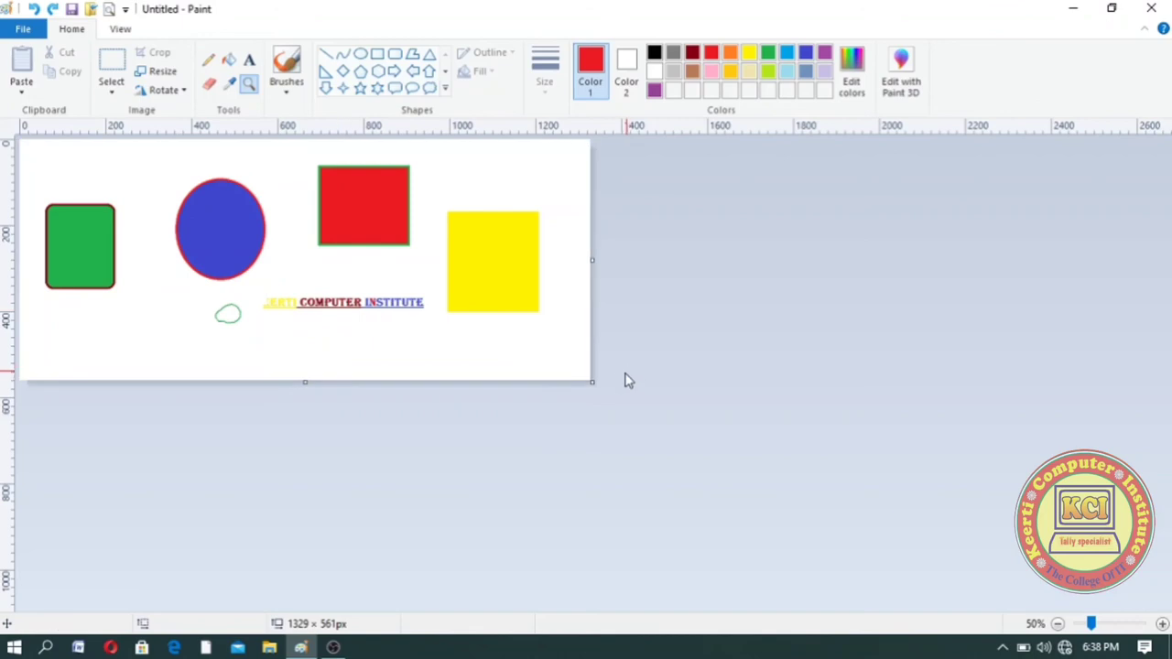
{"action": "left_click", "coordinate": [275, 257]}
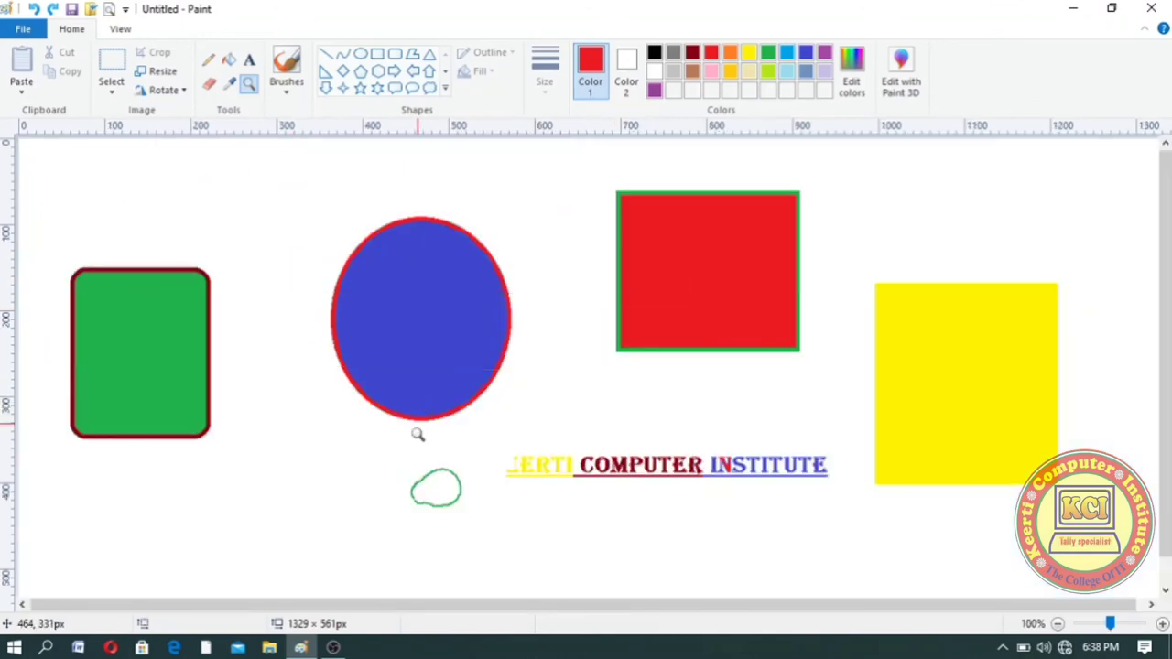
{"action": "left_click", "coordinate": [428, 489]}
{"action": "left_click", "coordinate": [589, 358]}
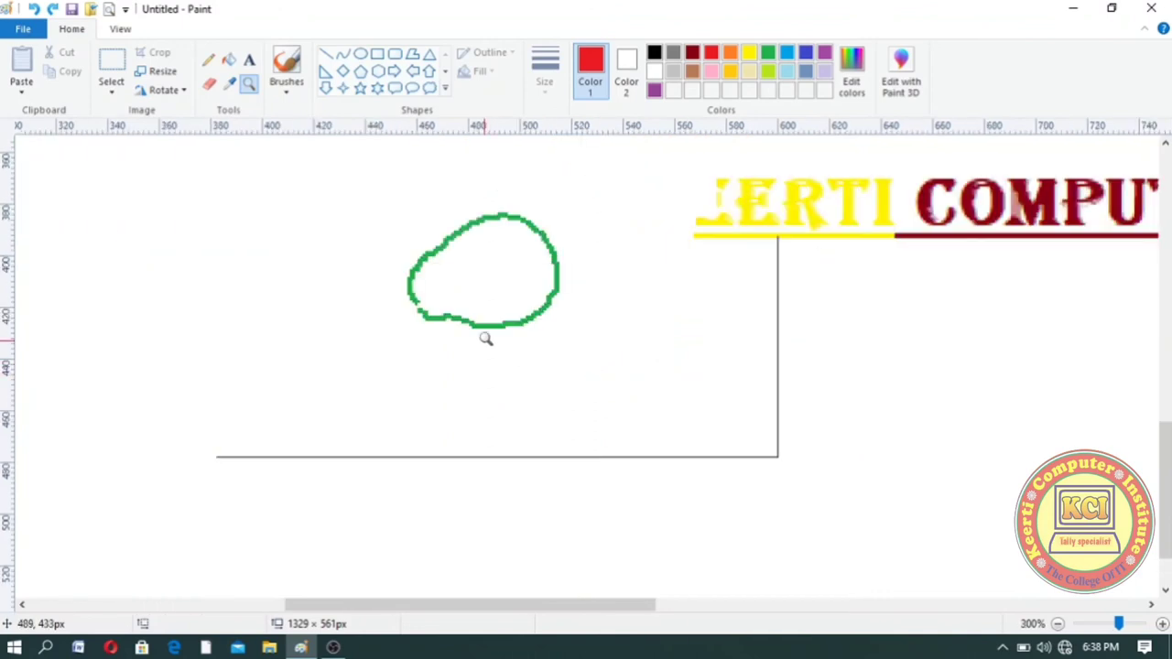
{"action": "left_click", "coordinate": [208, 60]}
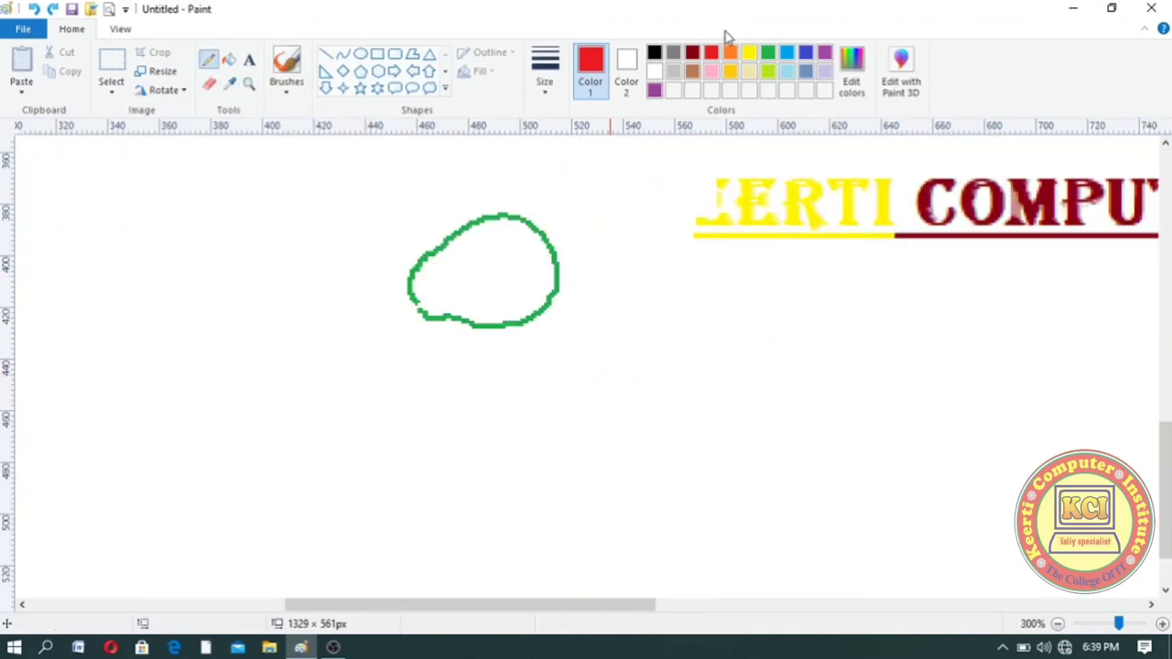
{"action": "left_click", "coordinate": [769, 54]}
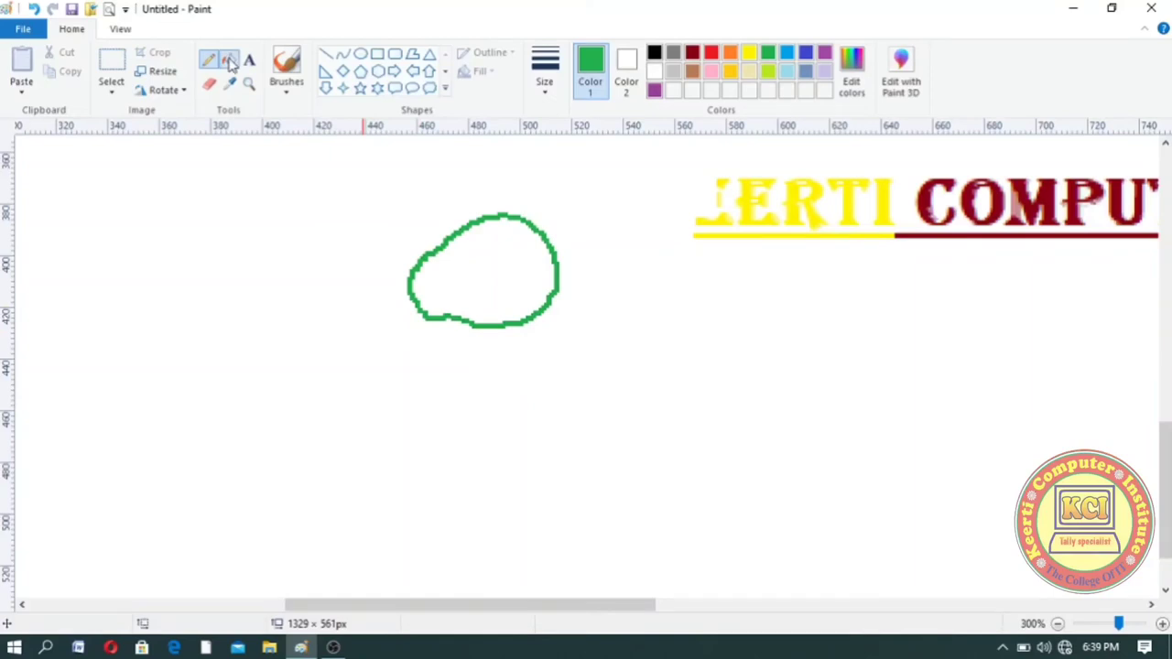
Fill the inside of the closed green freehand loop with red and return to 100% zoom
{"action": "left_click", "coordinate": [228, 60]}
{"action": "left_click", "coordinate": [713, 57]}
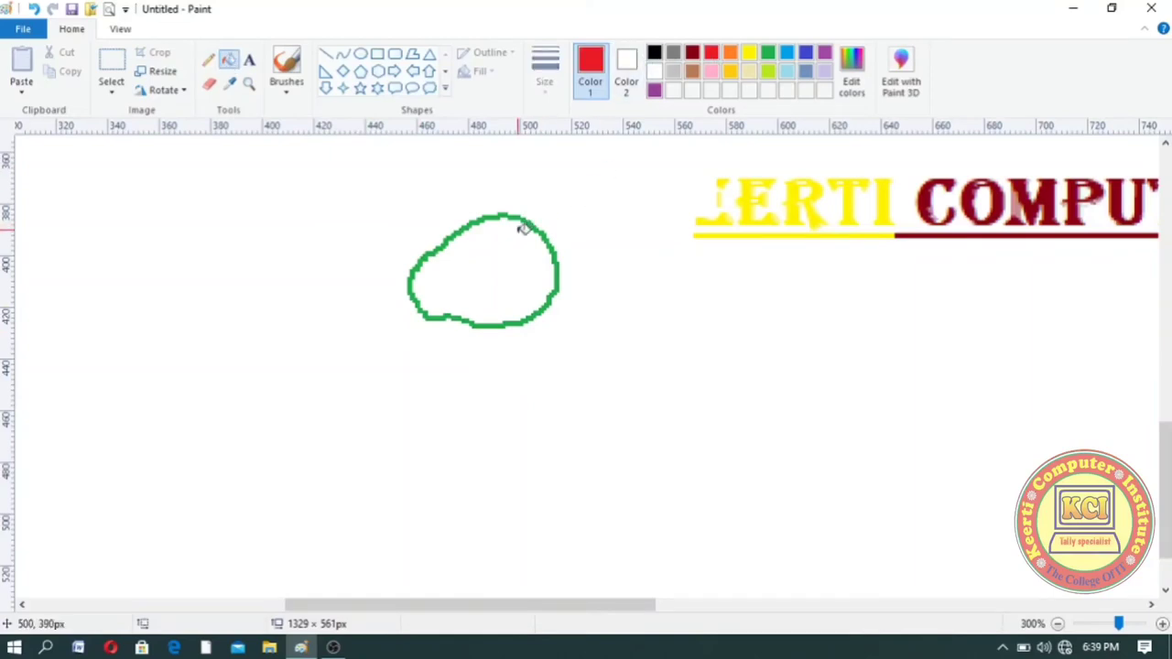
{"action": "left_click", "coordinate": [513, 251]}
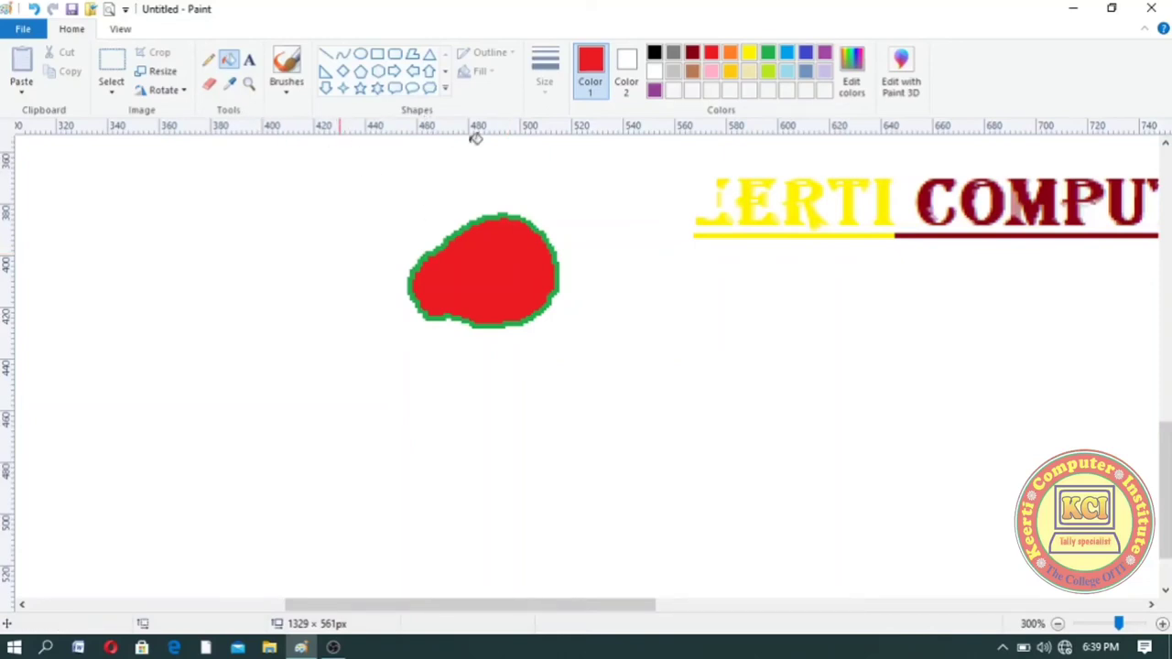
{"action": "scroll", "coordinate": [395, 225], "scroll_direction": "down", "scroll_amount": 2}
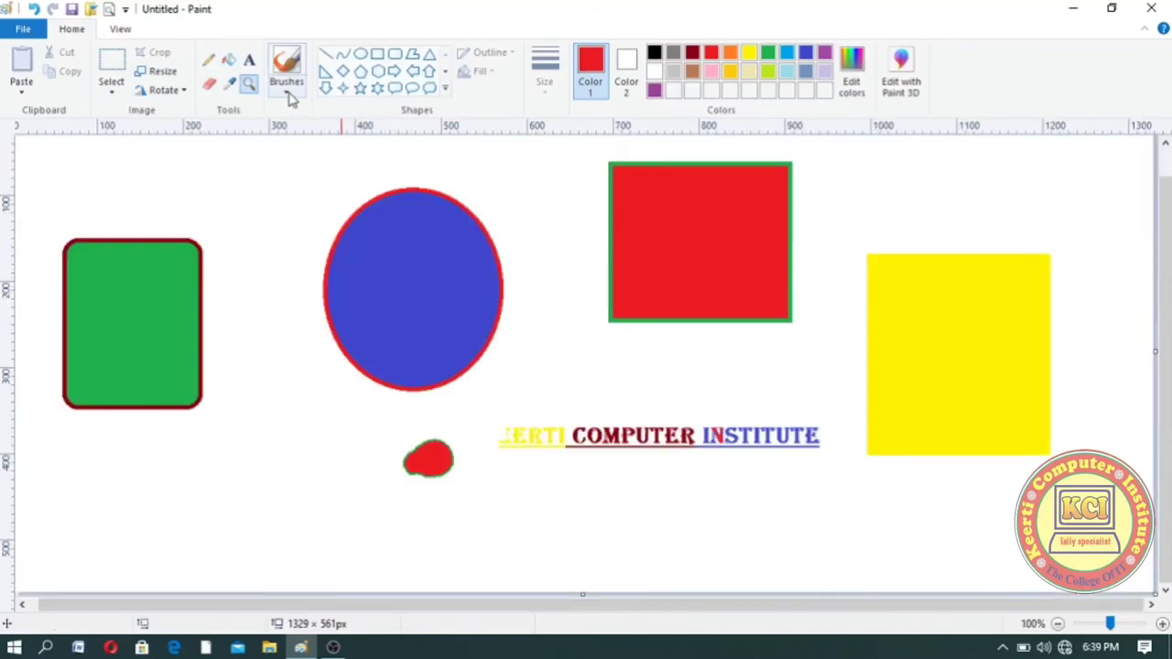
Paint two red 3-shaped strokes with Calligraphy brush 1 in the area between the green rounded rectangle and the blue ellipse
{"action": "left_click", "coordinate": [288, 96]}
{"action": "left_click", "coordinate": [286, 110]}
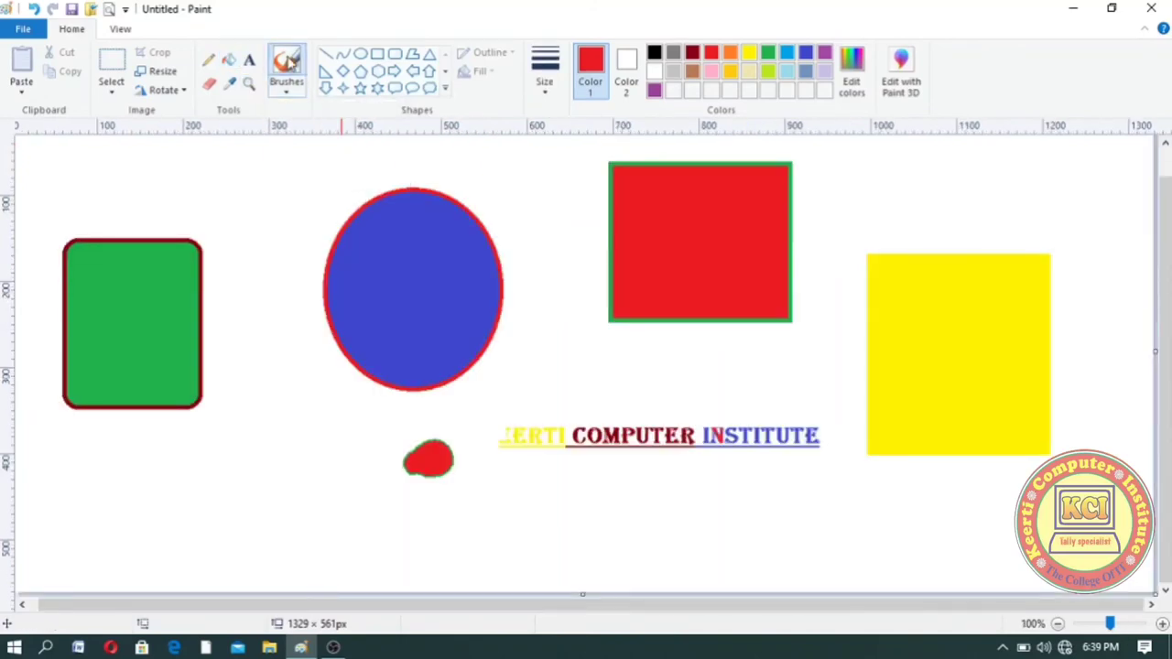
{"action": "left_click", "coordinate": [285, 95]}
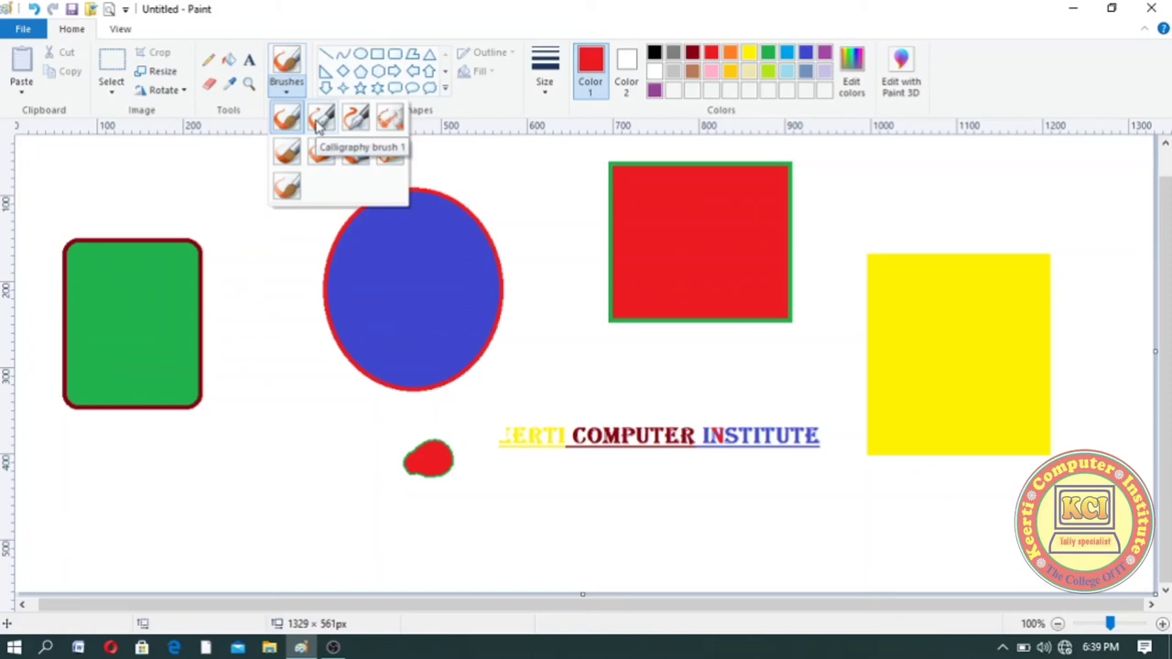
{"action": "left_click", "coordinate": [318, 124]}
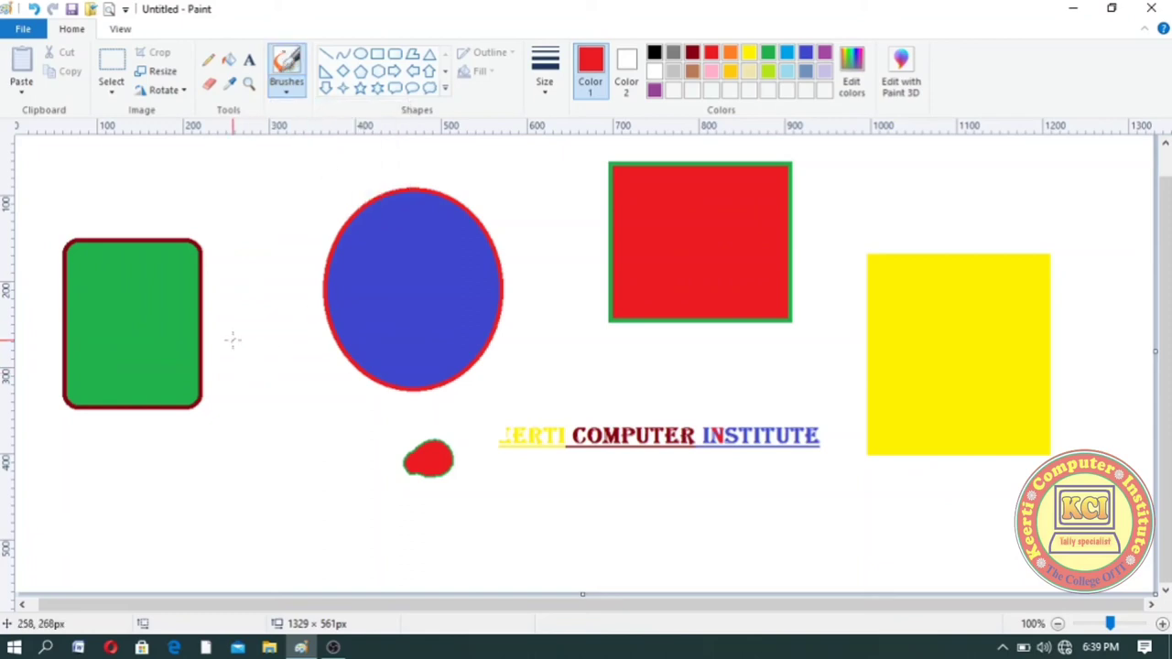
{"action": "mouse_move", "coordinate": [233, 340]}
{"action": "left_mouse_down"}
{"action": "mouse_move", "coordinate": [311, 398]}
{"action": "mouse_move", "coordinate": [282, 416]}
{"action": "mouse_move", "coordinate": [324, 483]}
{"action": "mouse_move", "coordinate": [250, 500]}
{"action": "mouse_move", "coordinate": [194, 429]}
{"action": "mouse_move", "coordinate": [156, 458]}
{"action": "left_mouse_up"}
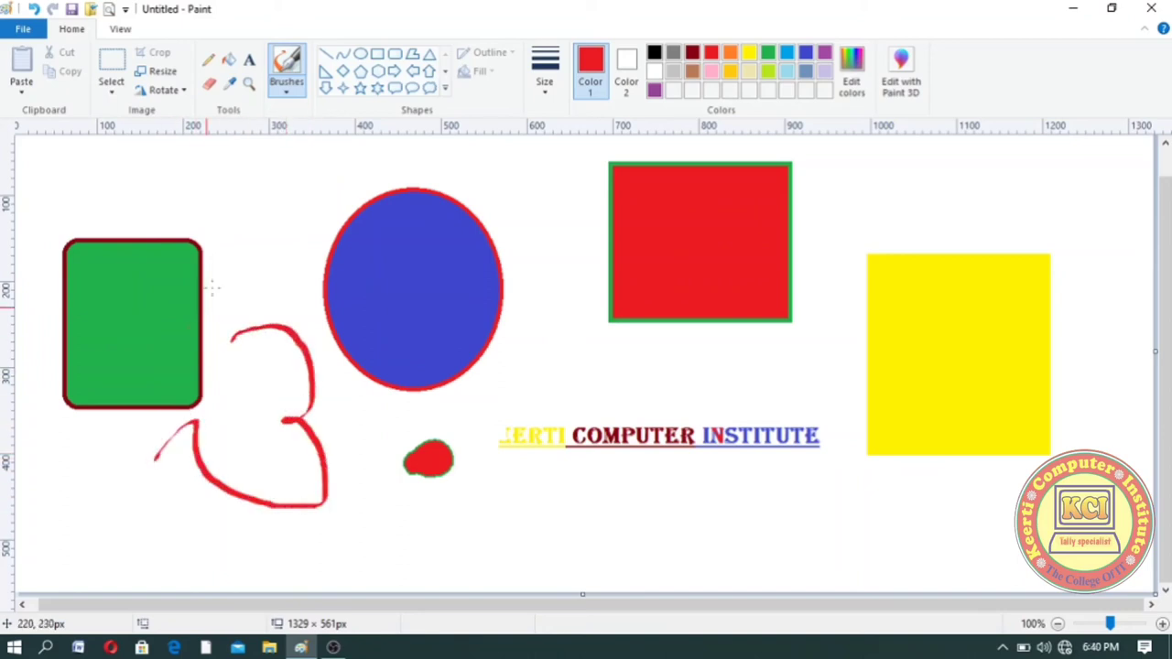
{"action": "mouse_move", "coordinate": [224, 216]}
{"action": "left_mouse_down"}
{"action": "mouse_move", "coordinate": [296, 193]}
{"action": "mouse_move", "coordinate": [322, 310]}
{"action": "mouse_move", "coordinate": [204, 323]}
{"action": "mouse_move", "coordinate": [180, 281]}
{"action": "left_mouse_up"}
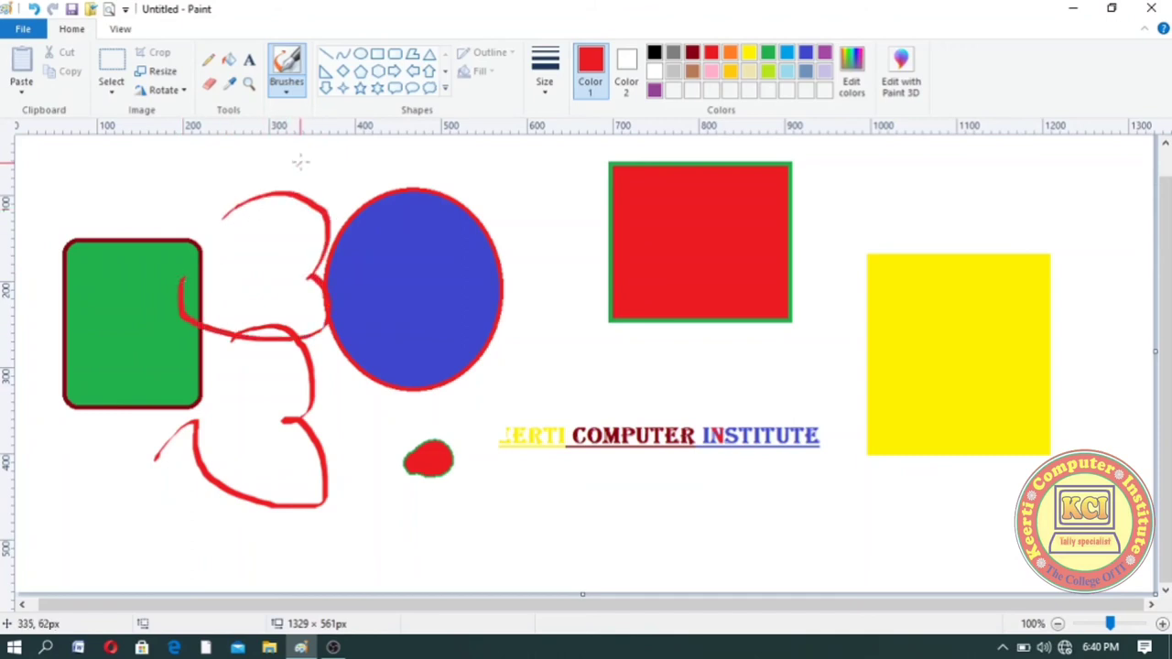
Paint a red 3-shaped stroke with Calligraphy brush 2 on each side of the red rectangle
{"action": "left_click", "coordinate": [282, 92]}
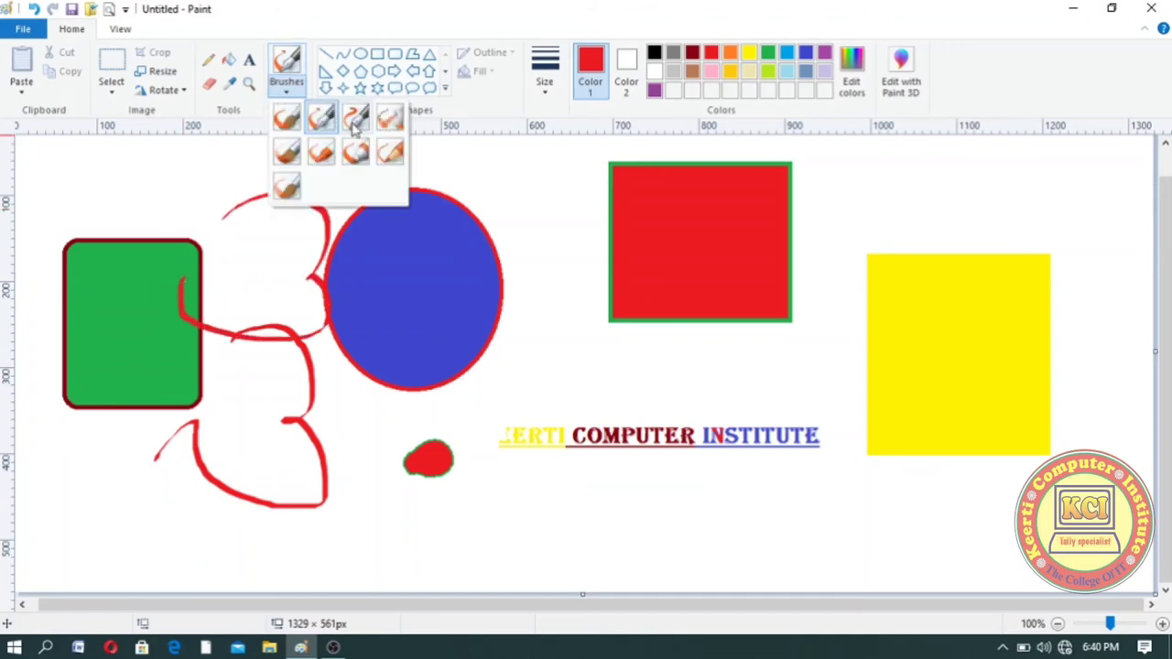
{"action": "left_click", "coordinate": [356, 121]}
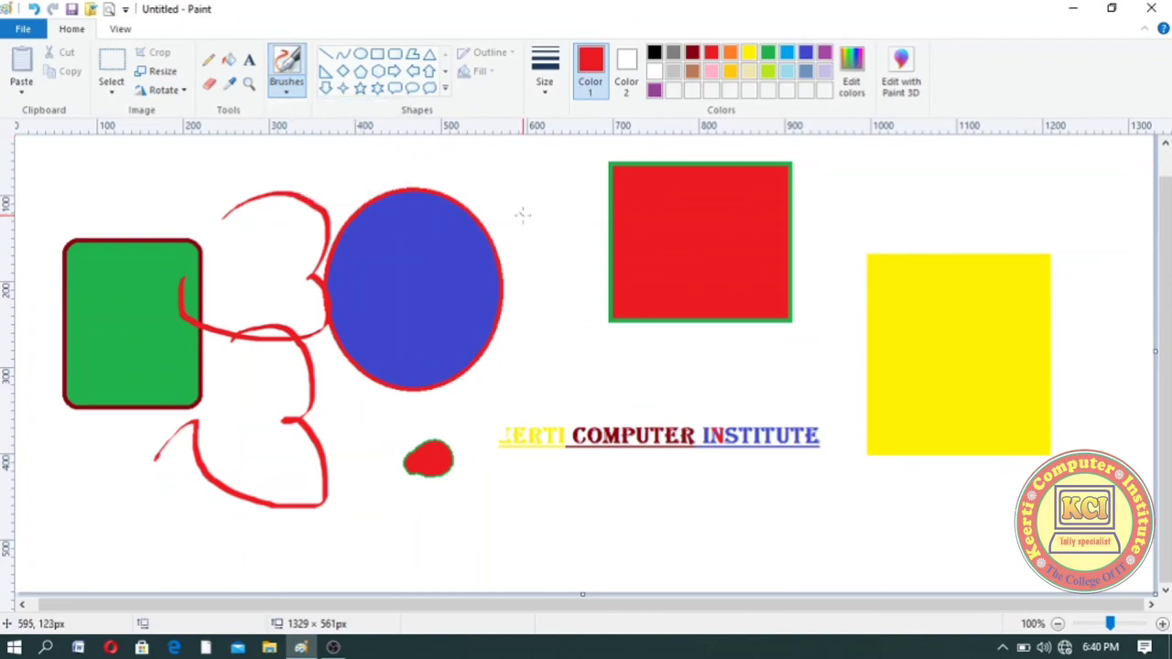
{"action": "mouse_move", "coordinate": [563, 186]}
{"action": "left_mouse_down"}
{"action": "mouse_move", "coordinate": [590, 234]}
{"action": "mouse_move", "coordinate": [533, 273]}
{"action": "mouse_move", "coordinate": [425, 275]}
{"action": "left_mouse_up"}
{"action": "mouse_move", "coordinate": [829, 197]}
{"action": "left_mouse_down"}
{"action": "mouse_move", "coordinate": [863, 274]}
{"action": "mouse_move", "coordinate": [842, 349]}
{"action": "mouse_move", "coordinate": [807, 236]}
{"action": "left_mouse_up"}
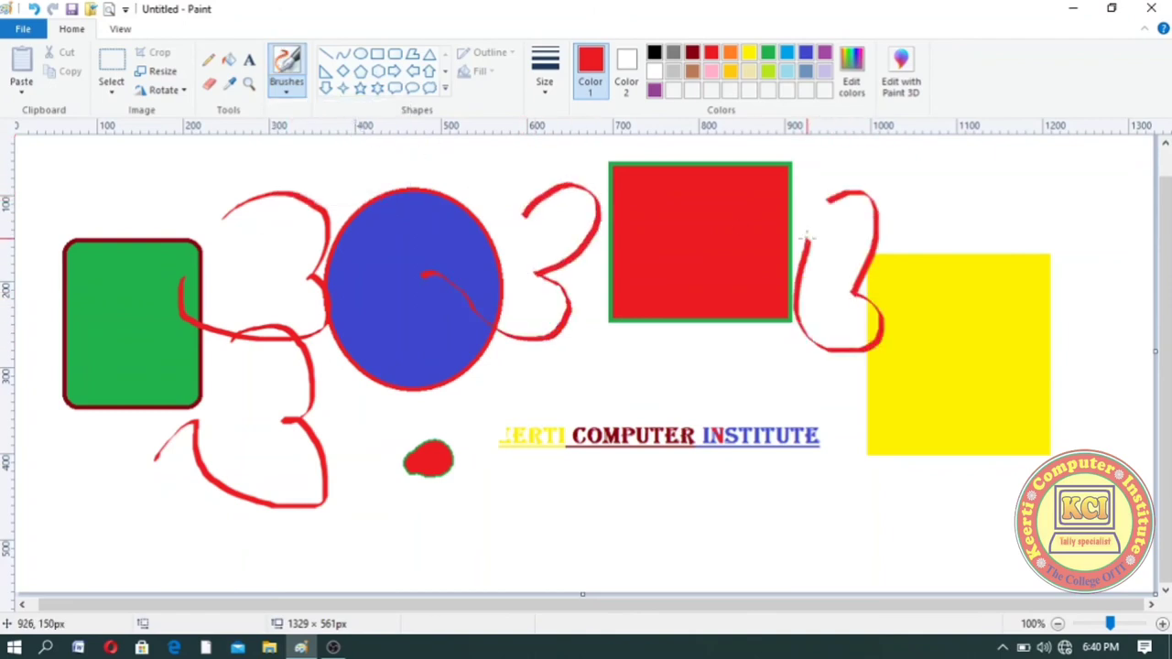
Paint a vertical red stroke about 120 px long across the yellow square's upper edge with Calligraphy brush 1 at the thickest size
{"action": "left_click", "coordinate": [285, 95]}
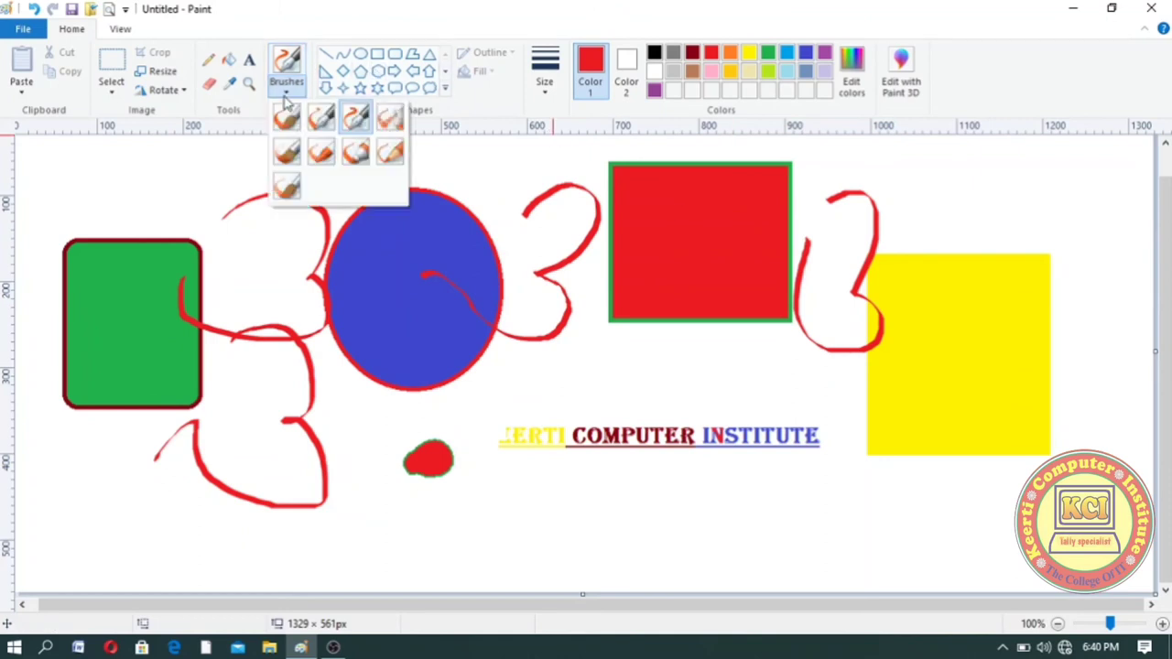
{"action": "left_click", "coordinate": [319, 123]}
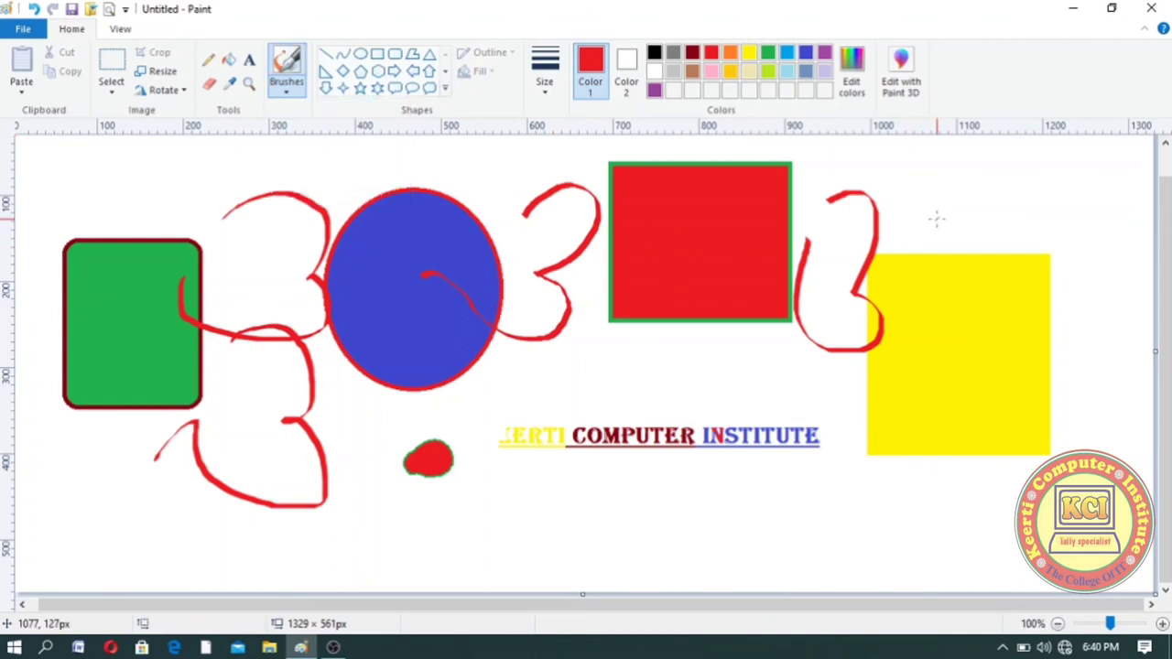
{"action": "left_click", "coordinate": [545, 83]}
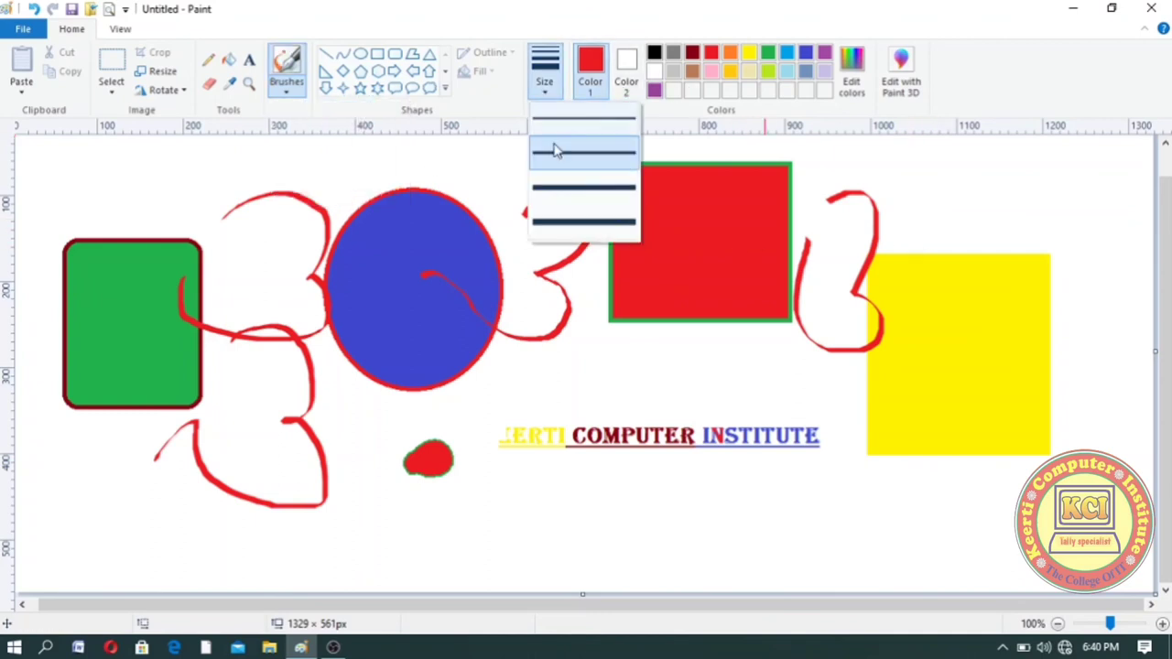
{"action": "left_click", "coordinate": [569, 229]}
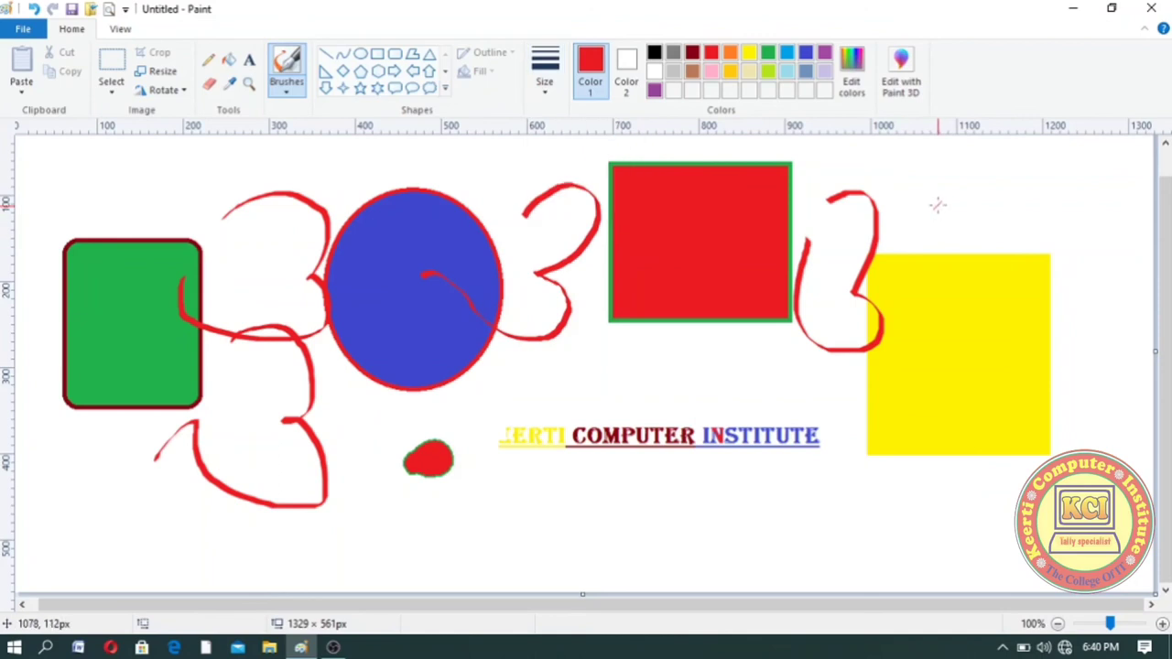
{"action": "left_click_drag", "start_coordinate": [937, 206], "coordinate": [942, 311]}
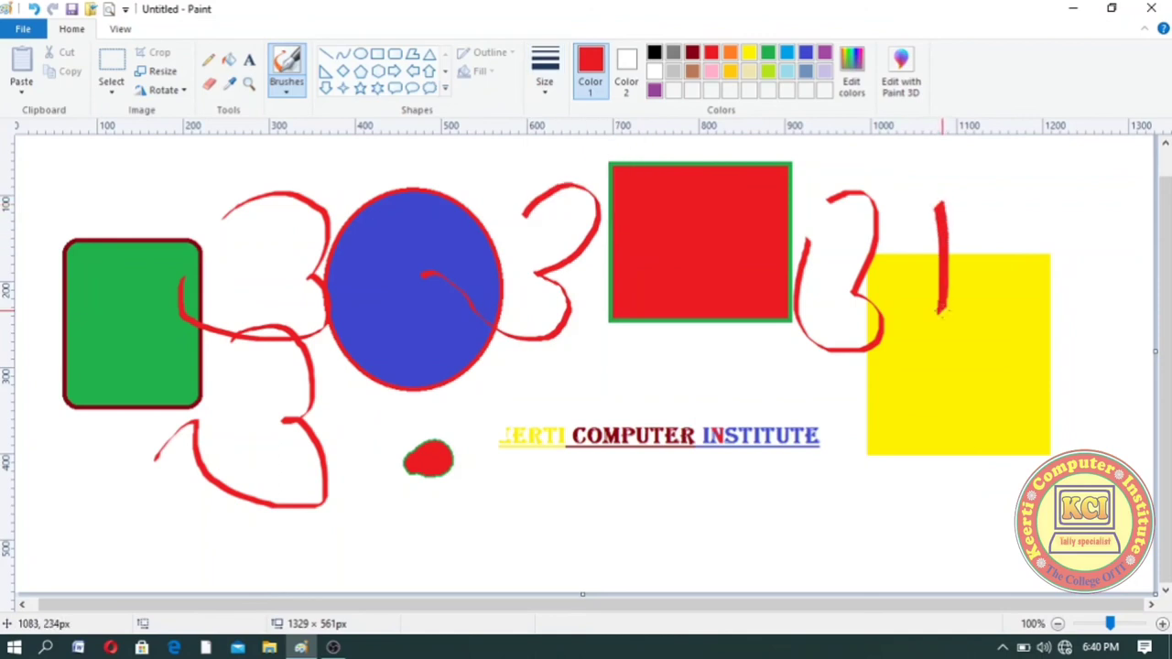
Paint a second near-vertical red stroke beside the first over the yellow square with Calligraphy brush 2
{"action": "left_click", "coordinate": [291, 88]}
{"action": "left_click", "coordinate": [322, 119]}
{"action": "left_click_drag", "start_coordinate": [997, 202], "coordinate": [992, 316]}
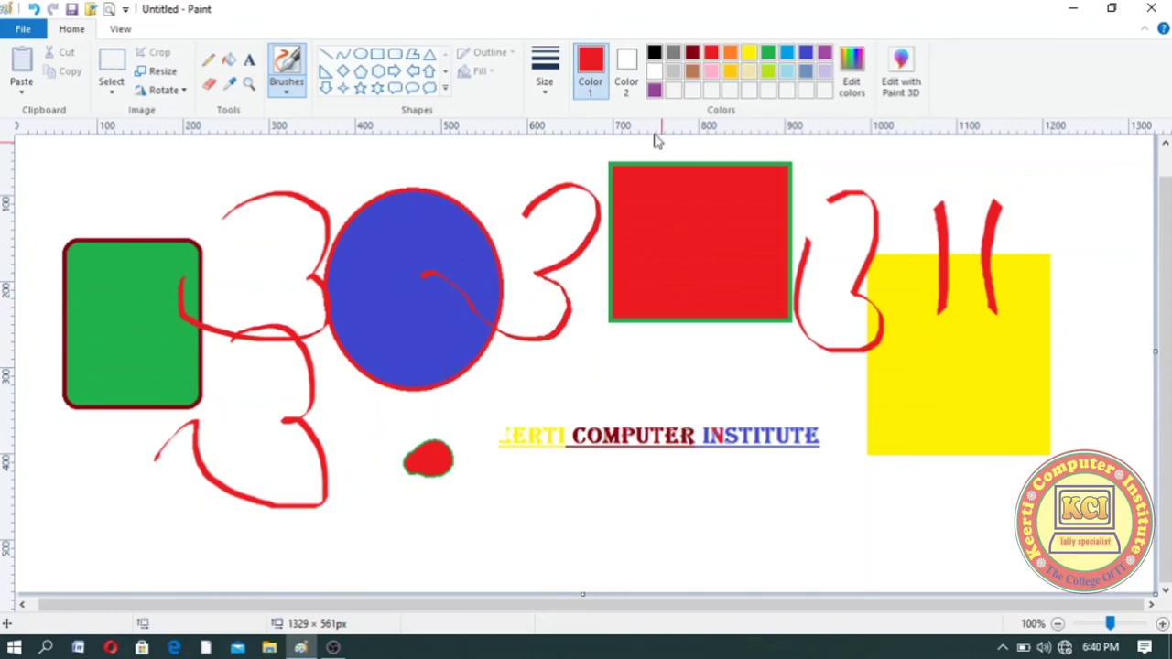
Spray red freehand Airbrush strokes over and around the caption, reaching the small red-filled loop
{"action": "left_click", "coordinate": [286, 95]}
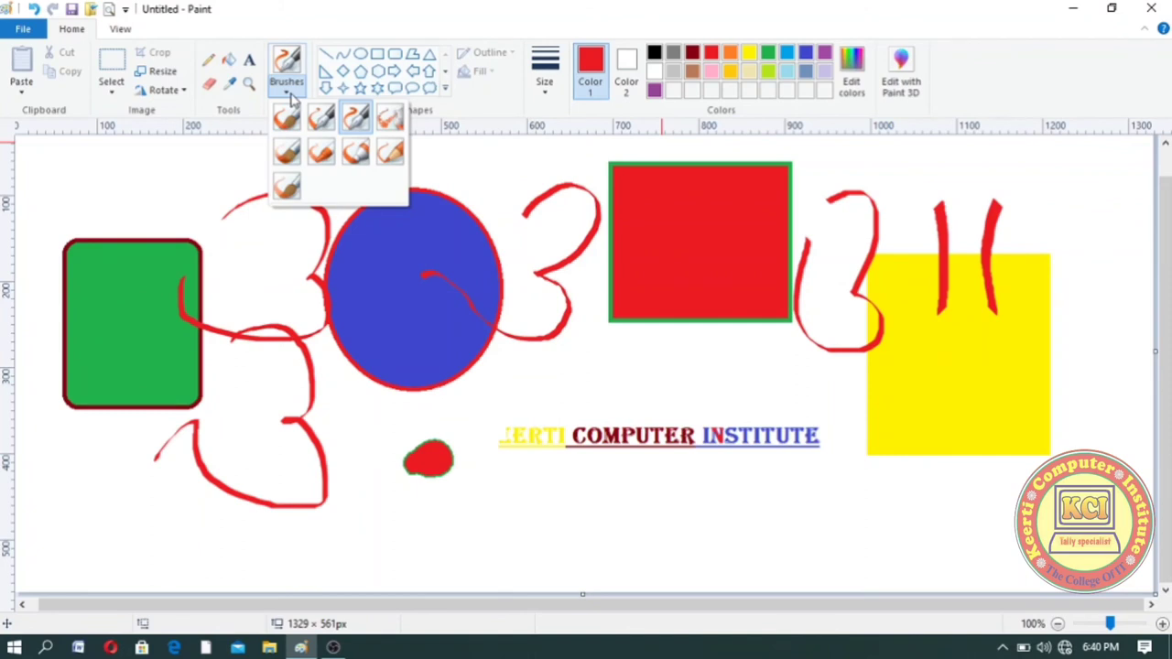
{"action": "left_click", "coordinate": [386, 126]}
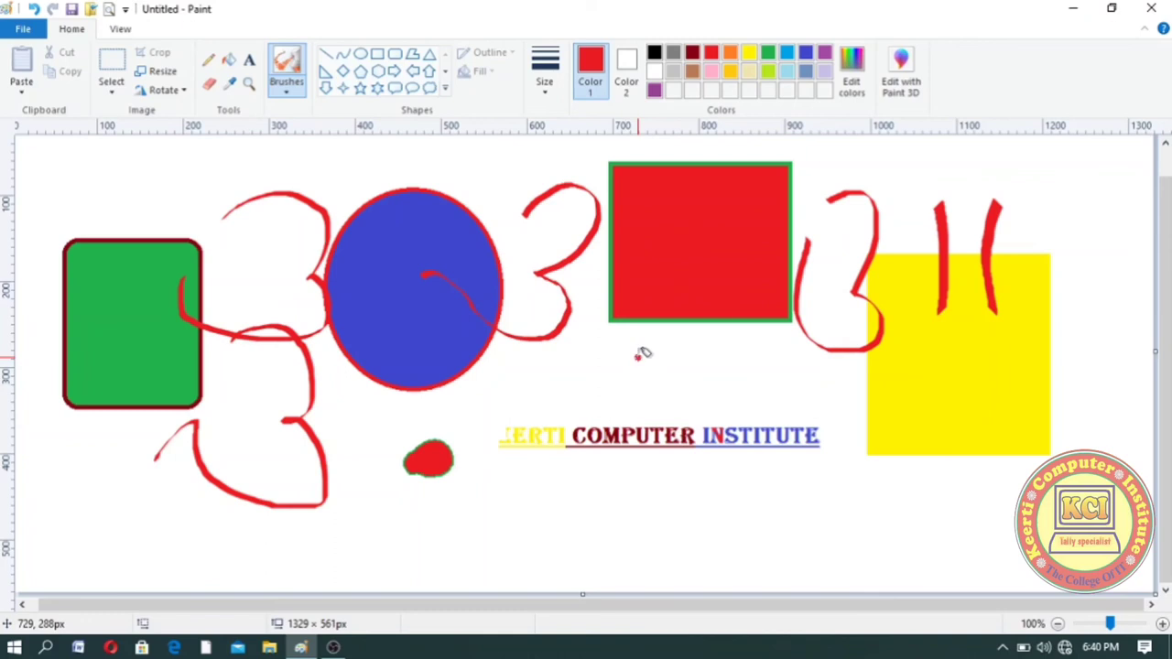
{"action": "mouse_move", "coordinate": [699, 337]}
{"action": "left_mouse_down"}
{"action": "mouse_move", "coordinate": [718, 454]}
{"action": "mouse_move", "coordinate": [595, 433]}
{"action": "mouse_move", "coordinate": [613, 380]}
{"action": "mouse_move", "coordinate": [560, 405]}
{"action": "mouse_move", "coordinate": [574, 404]}
{"action": "mouse_move", "coordinate": [506, 407]}
{"action": "mouse_move", "coordinate": [518, 369]}
{"action": "mouse_move", "coordinate": [465, 420]}
{"action": "mouse_move", "coordinate": [546, 385]}
{"action": "mouse_move", "coordinate": [426, 419]}
{"action": "mouse_move", "coordinate": [461, 451]}
{"action": "mouse_move", "coordinate": [409, 445]}
{"action": "mouse_move", "coordinate": [417, 404]}
{"action": "mouse_move", "coordinate": [396, 416]}
{"action": "mouse_move", "coordinate": [401, 455]}
{"action": "left_mouse_up"}
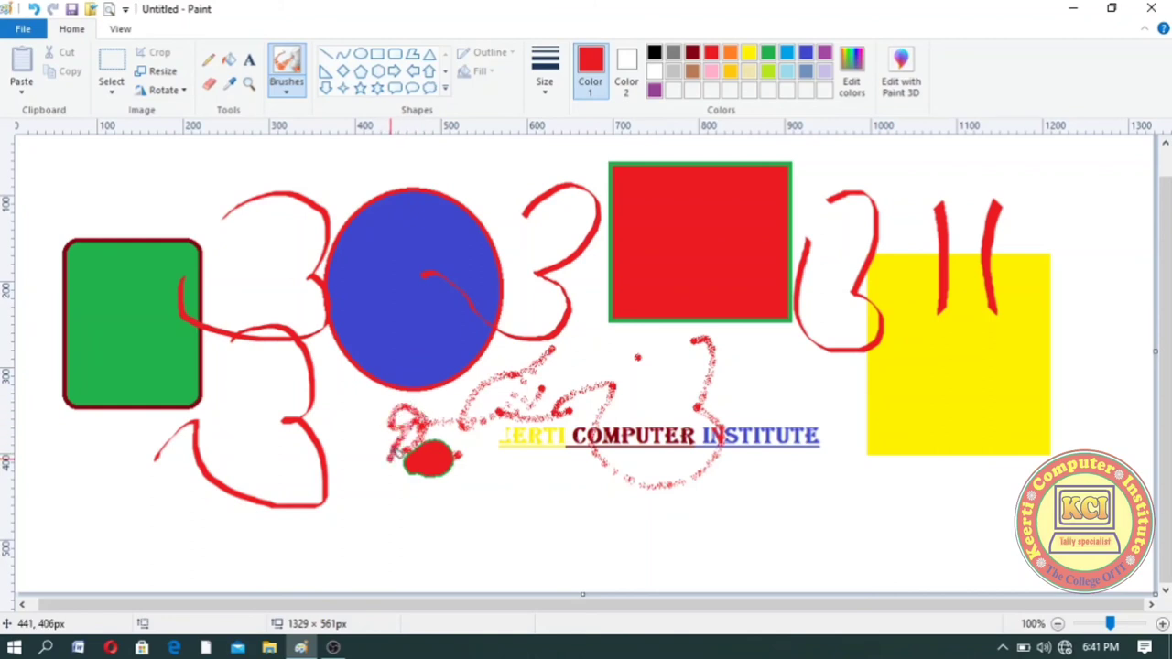
Spray wide red Airbrush strokes at the thickest size over and around the yellow square
{"action": "left_click", "coordinate": [544, 91]}
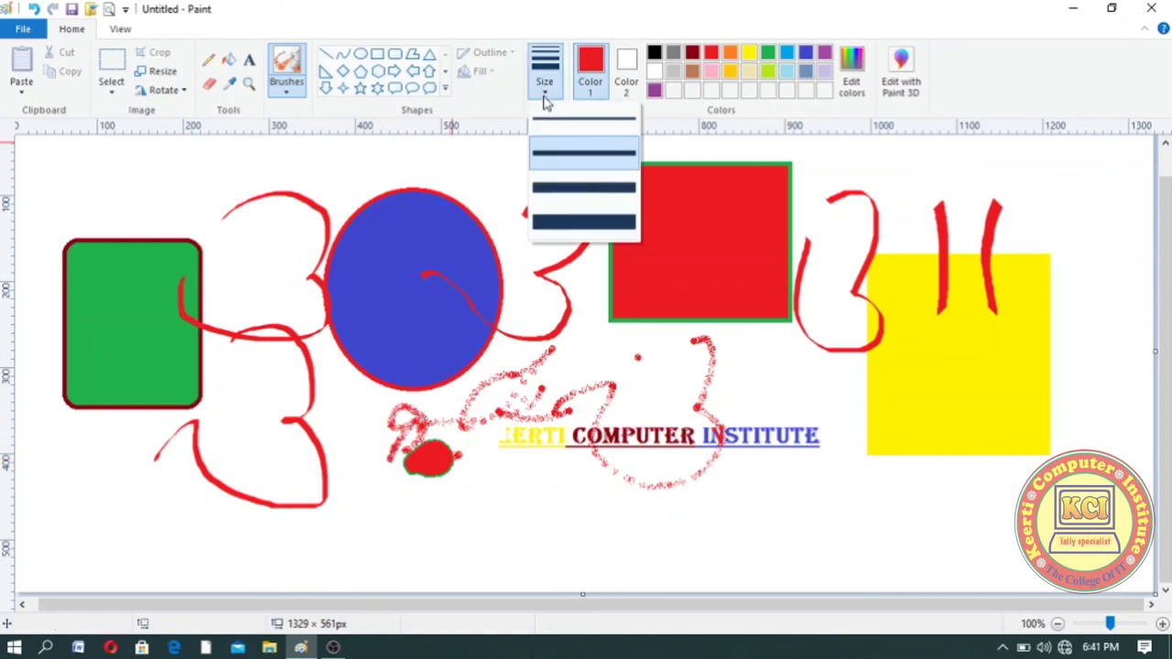
{"action": "left_click", "coordinate": [582, 229]}
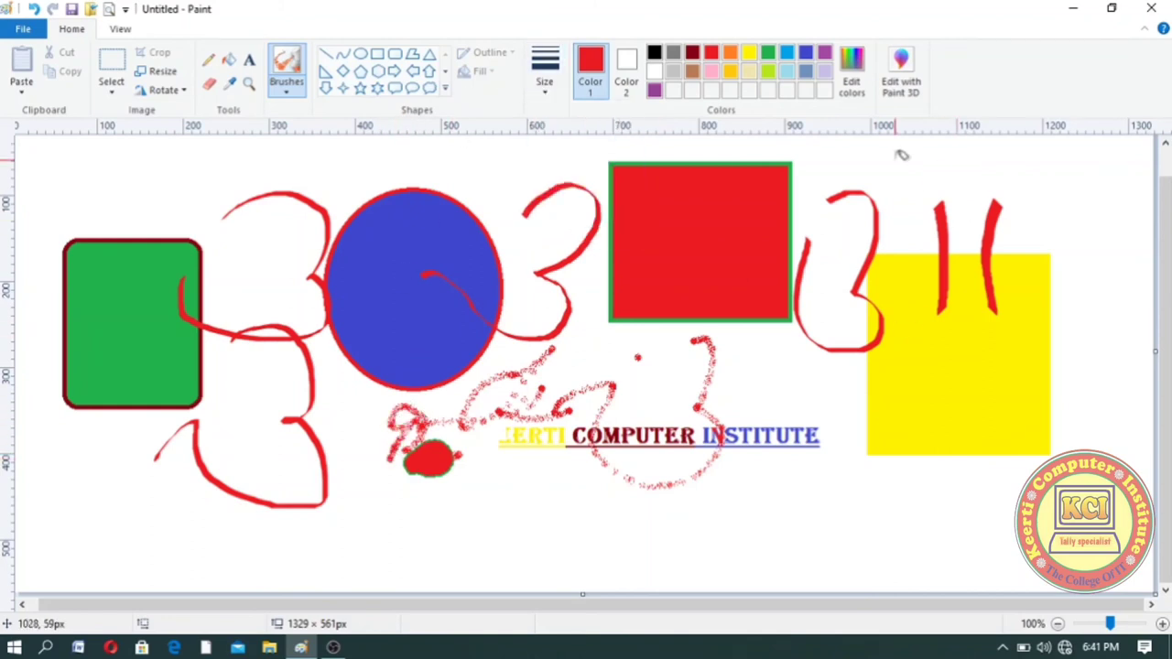
{"action": "mouse_move", "coordinate": [895, 160]}
{"action": "left_mouse_down"}
{"action": "mouse_move", "coordinate": [790, 275]}
{"action": "mouse_move", "coordinate": [936, 375]}
{"action": "mouse_move", "coordinate": [954, 411]}
{"action": "mouse_move", "coordinate": [812, 467]}
{"action": "mouse_move", "coordinate": [927, 428]}
{"action": "mouse_move", "coordinate": [993, 429]}
{"action": "mouse_move", "coordinate": [1014, 368]}
{"action": "mouse_move", "coordinate": [1000, 374]}
{"action": "mouse_move", "coordinate": [940, 325]}
{"action": "mouse_move", "coordinate": [964, 306]}
{"action": "mouse_move", "coordinate": [1013, 305]}
{"action": "mouse_move", "coordinate": [951, 294]}
{"action": "mouse_move", "coordinate": [914, 346]}
{"action": "mouse_move", "coordinate": [933, 371]}
{"action": "left_mouse_up"}
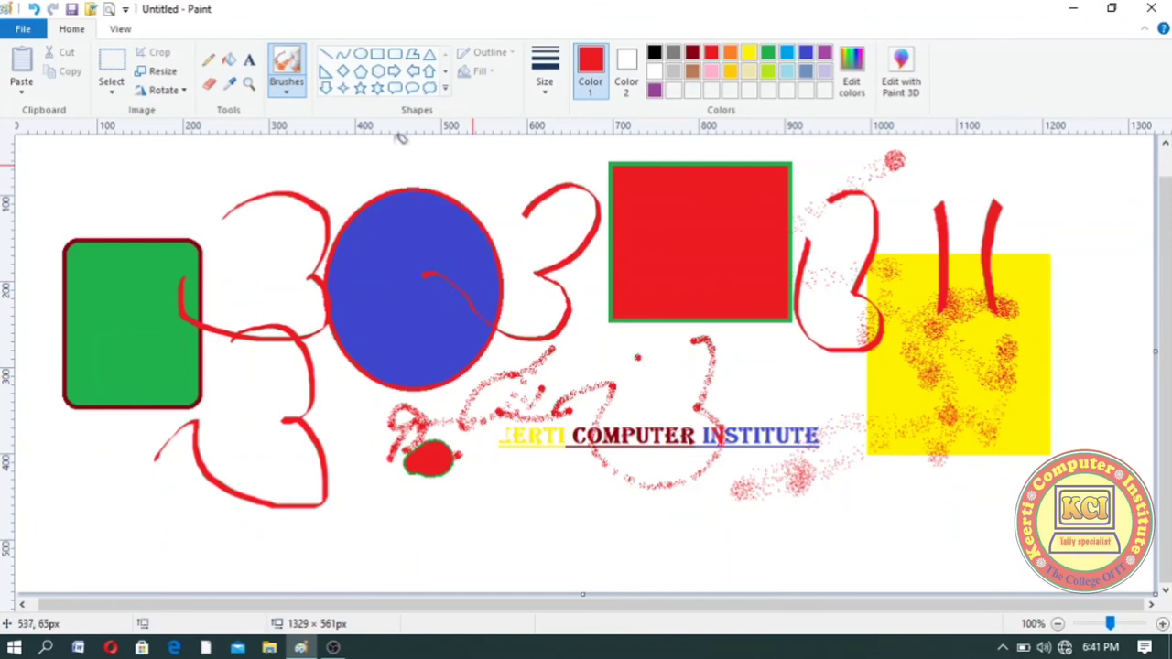
Paint thick red Oil brush strokes from beside the blue ellipse around the small filled loop and below the green rounded rectangle
{"action": "left_click", "coordinate": [286, 92]}
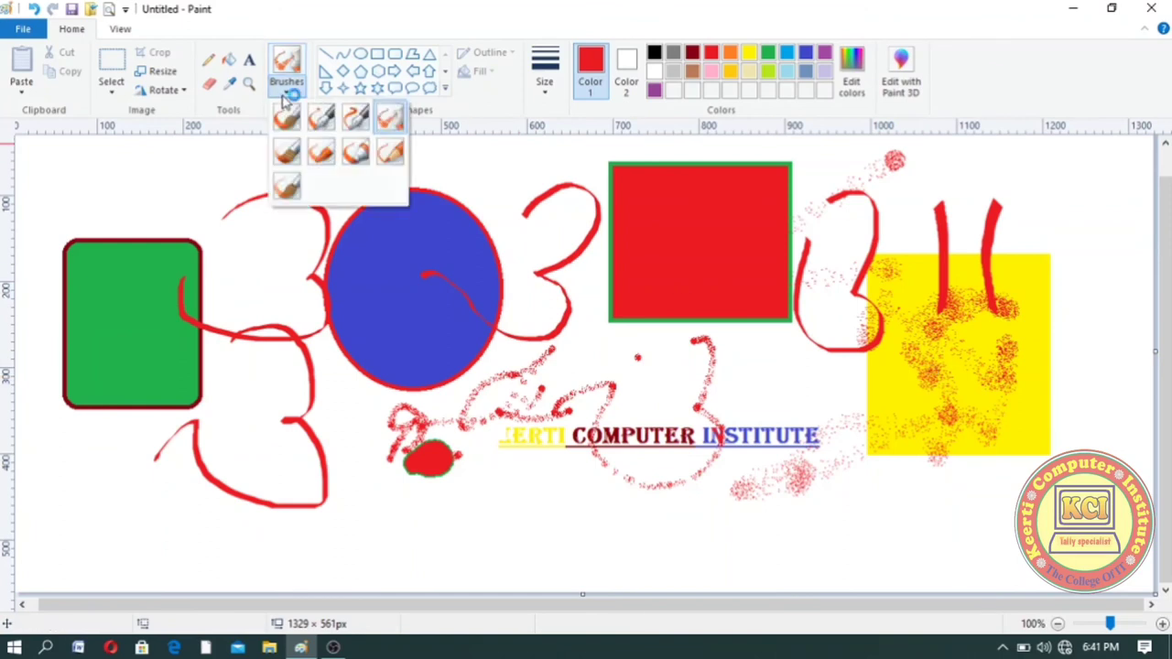
{"action": "left_click", "coordinate": [290, 157]}
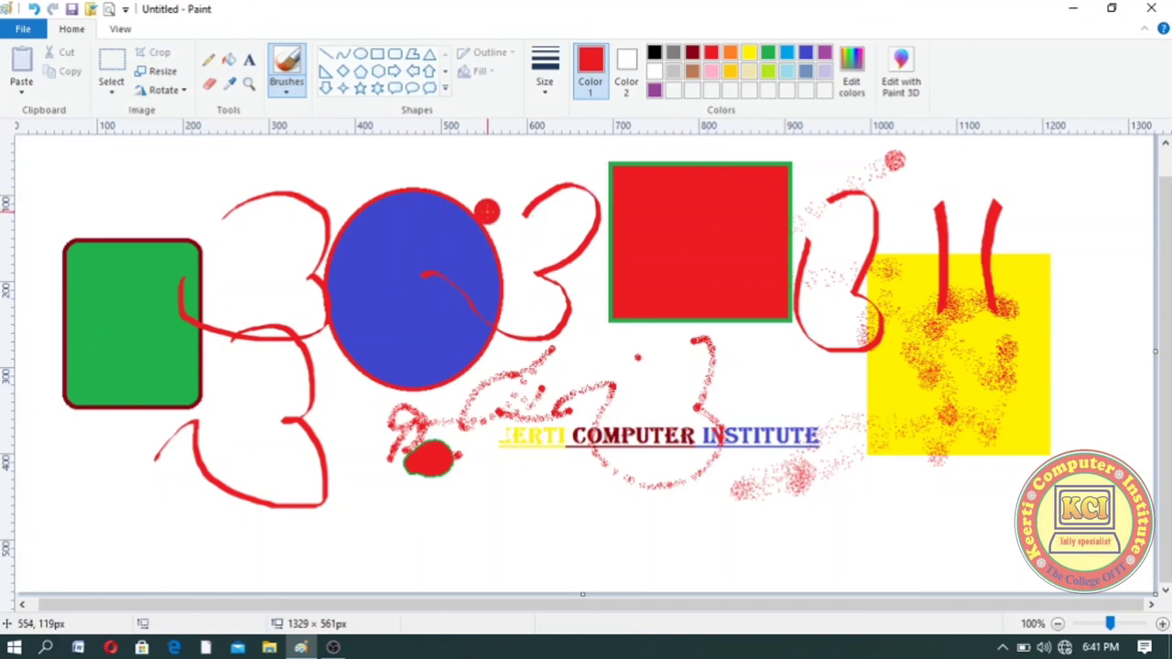
{"action": "mouse_move", "coordinate": [486, 212]}
{"action": "left_mouse_down"}
{"action": "mouse_move", "coordinate": [531, 554]}
{"action": "mouse_move", "coordinate": [499, 353]}
{"action": "mouse_move", "coordinate": [334, 440]}
{"action": "left_mouse_up"}
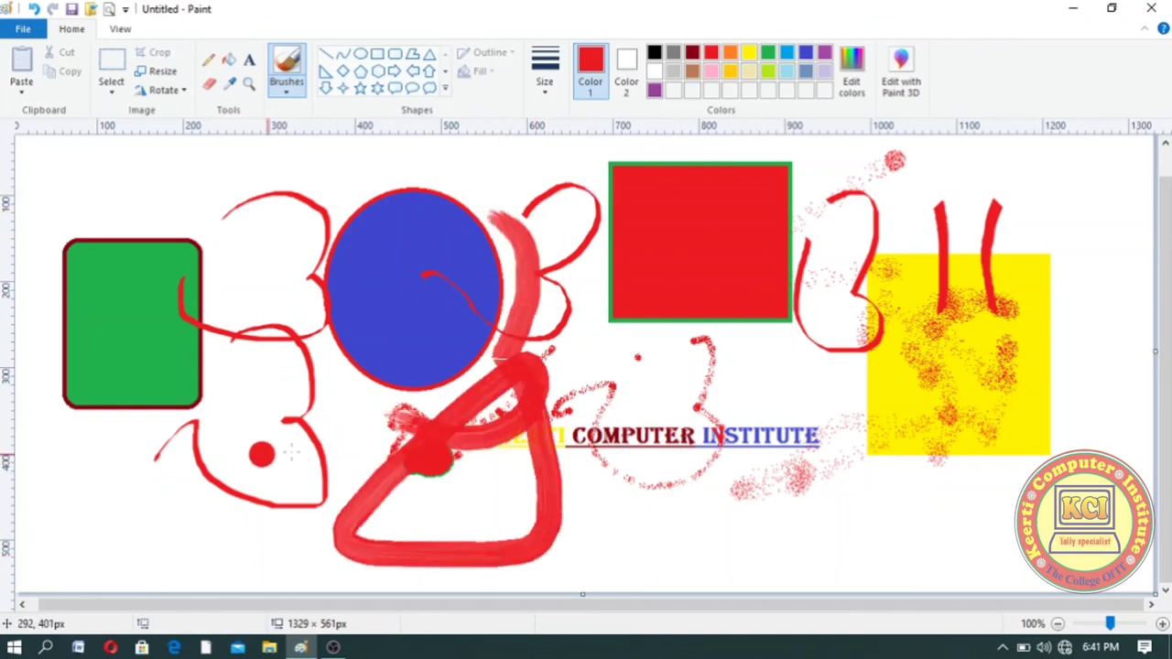
{"action": "mouse_move", "coordinate": [262, 455]}
{"action": "left_mouse_down"}
{"action": "mouse_move", "coordinate": [385, 412]}
{"action": "mouse_move", "coordinate": [249, 429]}
{"action": "mouse_move", "coordinate": [199, 459]}
{"action": "mouse_move", "coordinate": [142, 524]}
{"action": "left_mouse_up"}
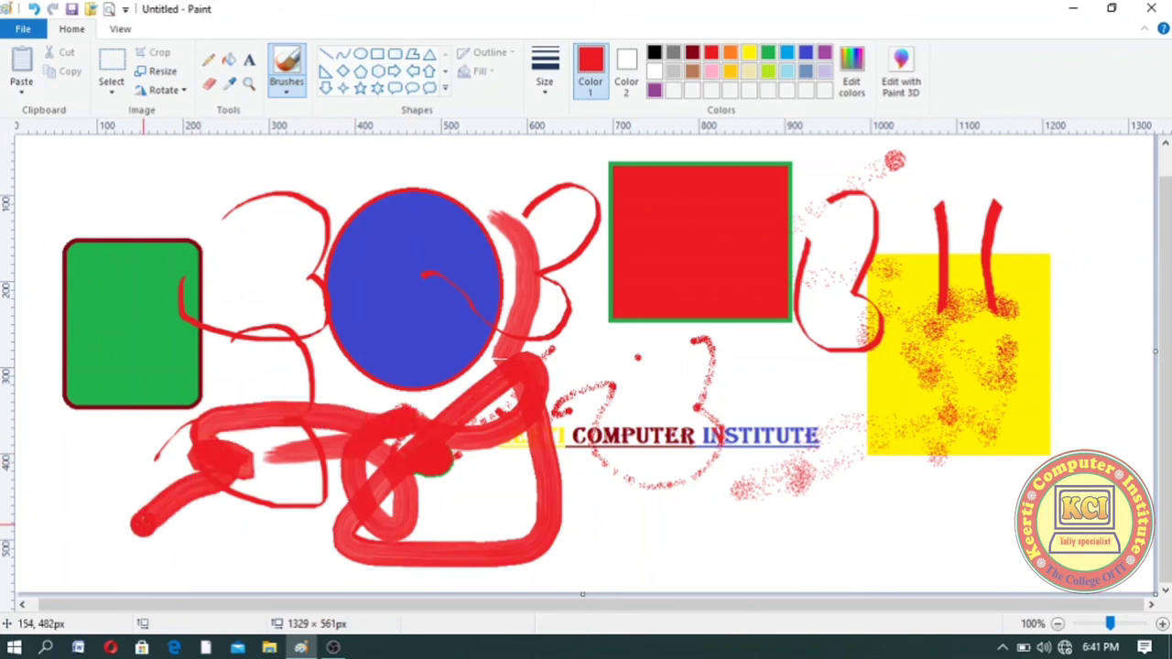
Paint thick red Crayon strokes across the green rounded rectangle, the blue ellipse and around the caption
{"action": "left_click", "coordinate": [287, 90]}
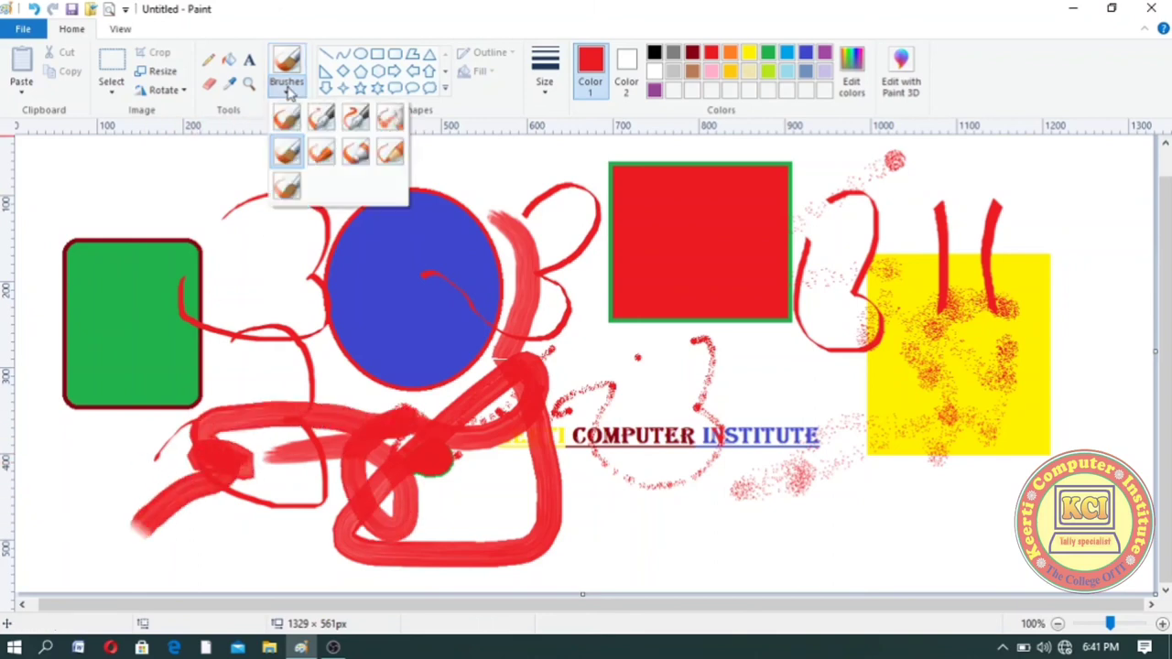
{"action": "left_click", "coordinate": [320, 158]}
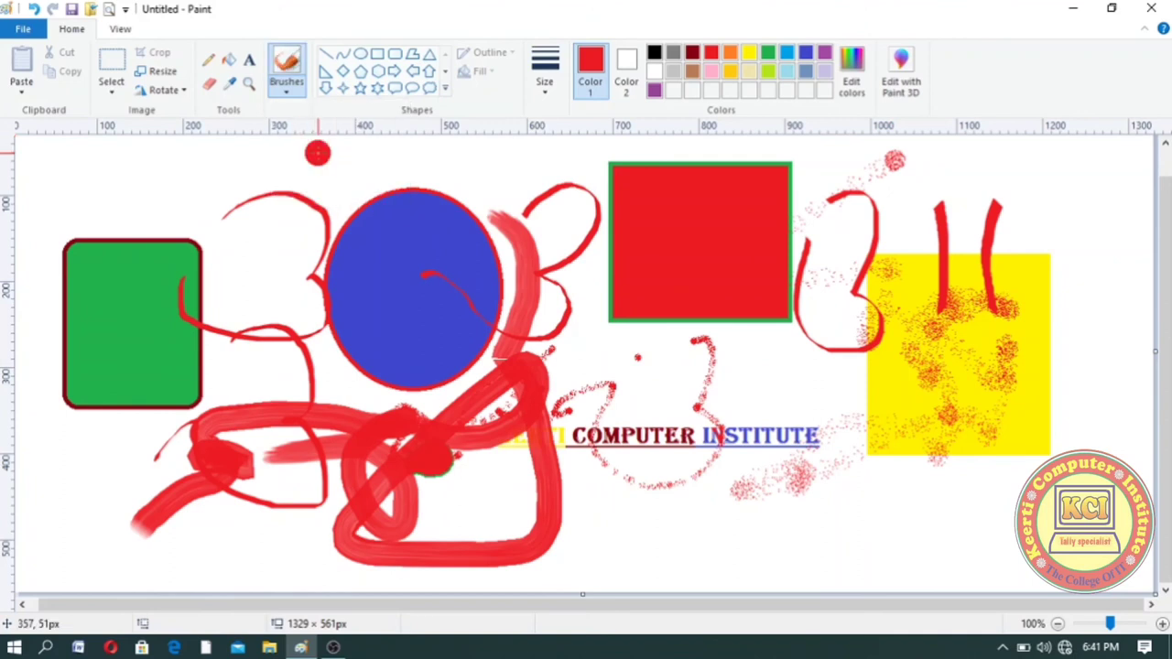
{"action": "left_click", "coordinate": [286, 91]}
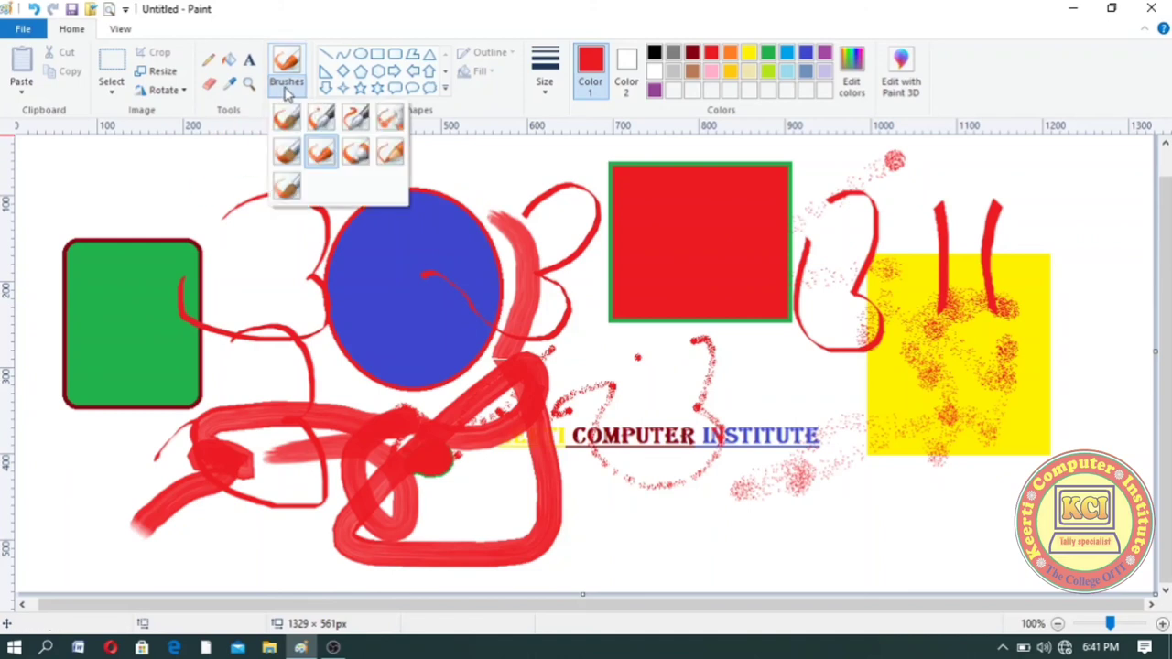
{"action": "left_click", "coordinate": [334, 164]}
{"action": "mouse_move", "coordinate": [245, 222]}
{"action": "left_mouse_down"}
{"action": "mouse_move", "coordinate": [99, 373]}
{"action": "mouse_move", "coordinate": [149, 318]}
{"action": "mouse_move", "coordinate": [268, 369]}
{"action": "mouse_move", "coordinate": [352, 298]}
{"action": "mouse_move", "coordinate": [385, 297]}
{"action": "mouse_move", "coordinate": [408, 452]}
{"action": "mouse_move", "coordinate": [427, 441]}
{"action": "mouse_move", "coordinate": [430, 519]}
{"action": "mouse_move", "coordinate": [454, 494]}
{"action": "mouse_move", "coordinate": [450, 464]}
{"action": "mouse_move", "coordinate": [486, 509]}
{"action": "mouse_move", "coordinate": [525, 473]}
{"action": "mouse_move", "coordinate": [557, 509]}
{"action": "mouse_move", "coordinate": [731, 548]}
{"action": "mouse_move", "coordinate": [721, 550]}
{"action": "mouse_move", "coordinate": [737, 514]}
{"action": "mouse_move", "coordinate": [779, 500]}
{"action": "mouse_move", "coordinate": [749, 409]}
{"action": "mouse_move", "coordinate": [744, 463]}
{"action": "mouse_move", "coordinate": [560, 407]}
{"action": "mouse_move", "coordinate": [562, 378]}
{"action": "mouse_move", "coordinate": [620, 379]}
{"action": "mouse_move", "coordinate": [603, 331]}
{"action": "mouse_move", "coordinate": [508, 246]}
{"action": "mouse_move", "coordinate": [626, 129]}
{"action": "mouse_move", "coordinate": [537, 169]}
{"action": "mouse_move", "coordinate": [434, 169]}
{"action": "mouse_move", "coordinate": [373, 199]}
{"action": "mouse_move", "coordinate": [488, 145]}
{"action": "mouse_move", "coordinate": [385, 184]}
{"action": "mouse_move", "coordinate": [280, 266]}
{"action": "left_mouse_up"}
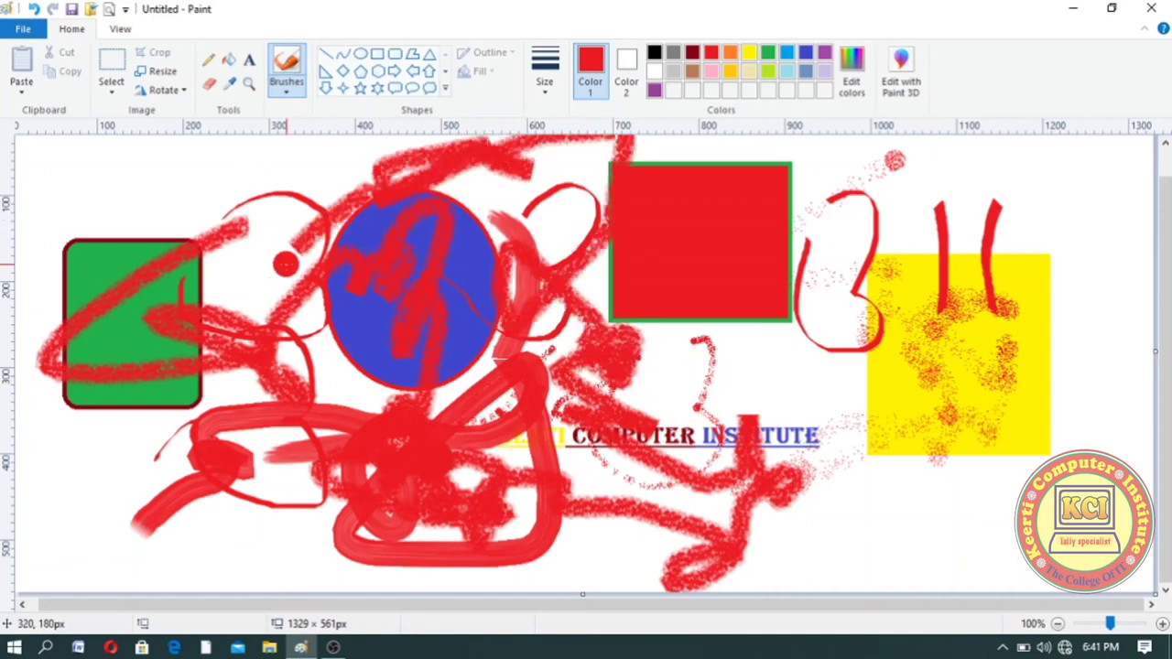
Paint wide red Marker strokes above and over the green rounded rectangle
{"action": "left_click", "coordinate": [287, 95]}
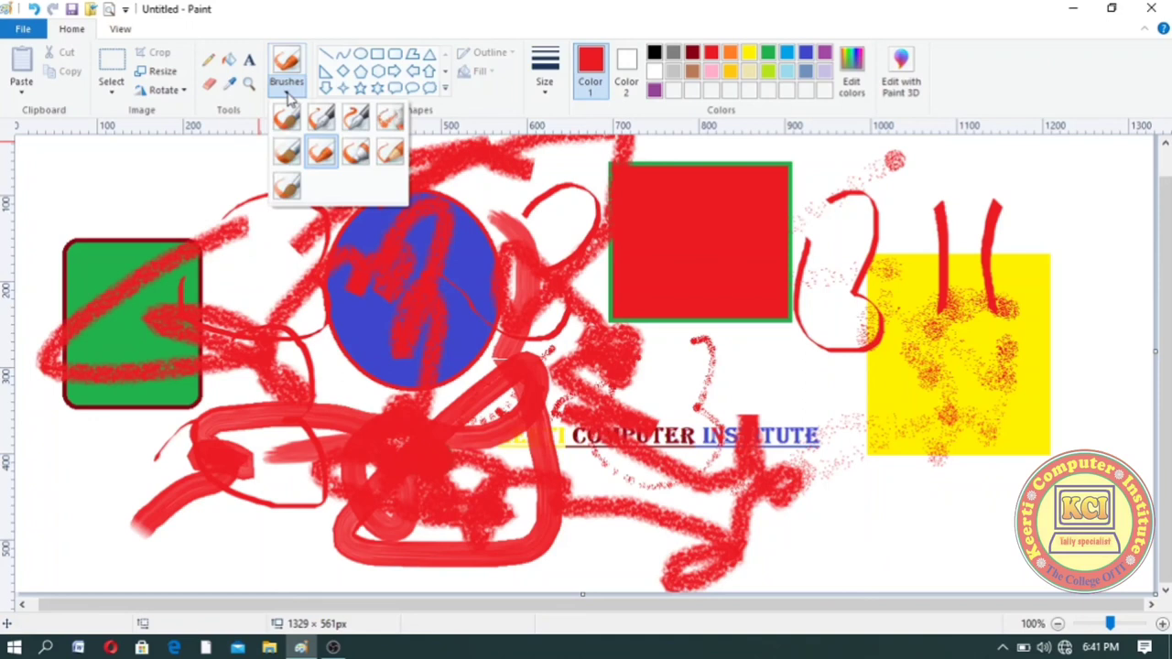
{"action": "left_click", "coordinate": [358, 159]}
{"action": "mouse_move", "coordinate": [173, 173]}
{"action": "left_mouse_down"}
{"action": "mouse_move", "coordinate": [211, 158]}
{"action": "mouse_move", "coordinate": [214, 220]}
{"action": "mouse_move", "coordinate": [249, 313]}
{"action": "mouse_move", "coordinate": [167, 284]}
{"action": "mouse_move", "coordinate": [174, 220]}
{"action": "mouse_move", "coordinate": [103, 261]}
{"action": "mouse_move", "coordinate": [51, 194]}
{"action": "mouse_move", "coordinate": [95, 143]}
{"action": "mouse_move", "coordinate": [243, 220]}
{"action": "mouse_move", "coordinate": [302, 221]}
{"action": "mouse_move", "coordinate": [322, 169]}
{"action": "mouse_move", "coordinate": [217, 158]}
{"action": "mouse_move", "coordinate": [238, 243]}
{"action": "mouse_move", "coordinate": [291, 236]}
{"action": "mouse_move", "coordinate": [312, 284]}
{"action": "left_mouse_up"}
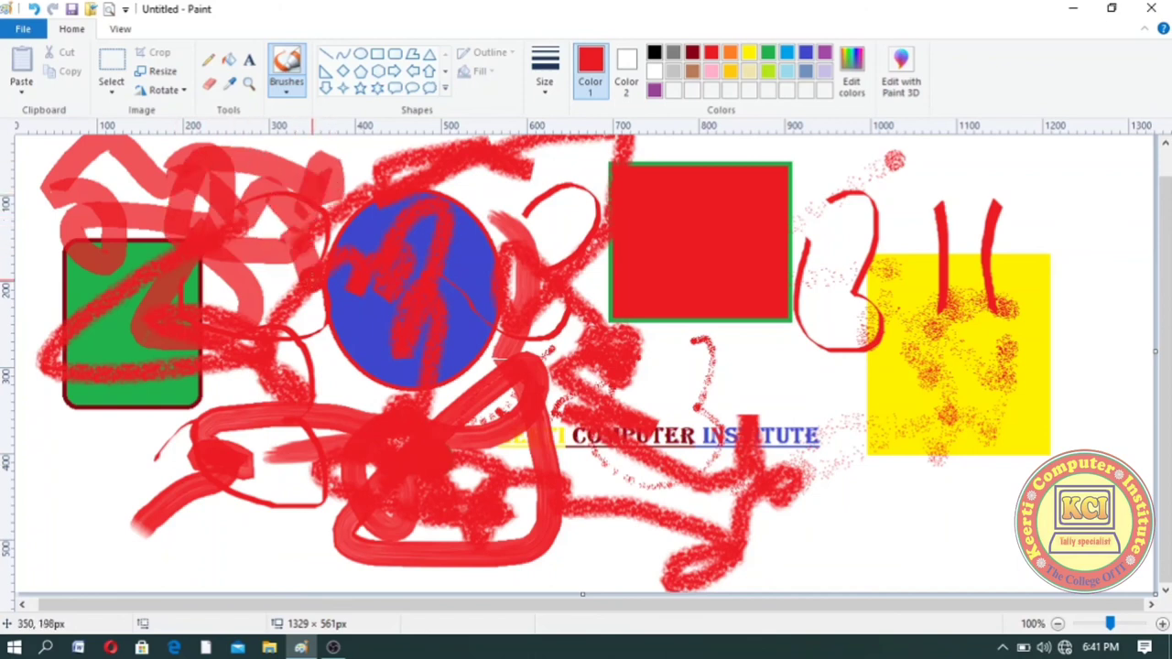
Select the entire drawing and delete it to clear the canvas
{"action": "key", "text": "ctrl+a"}
{"action": "key", "text": "Delete"}
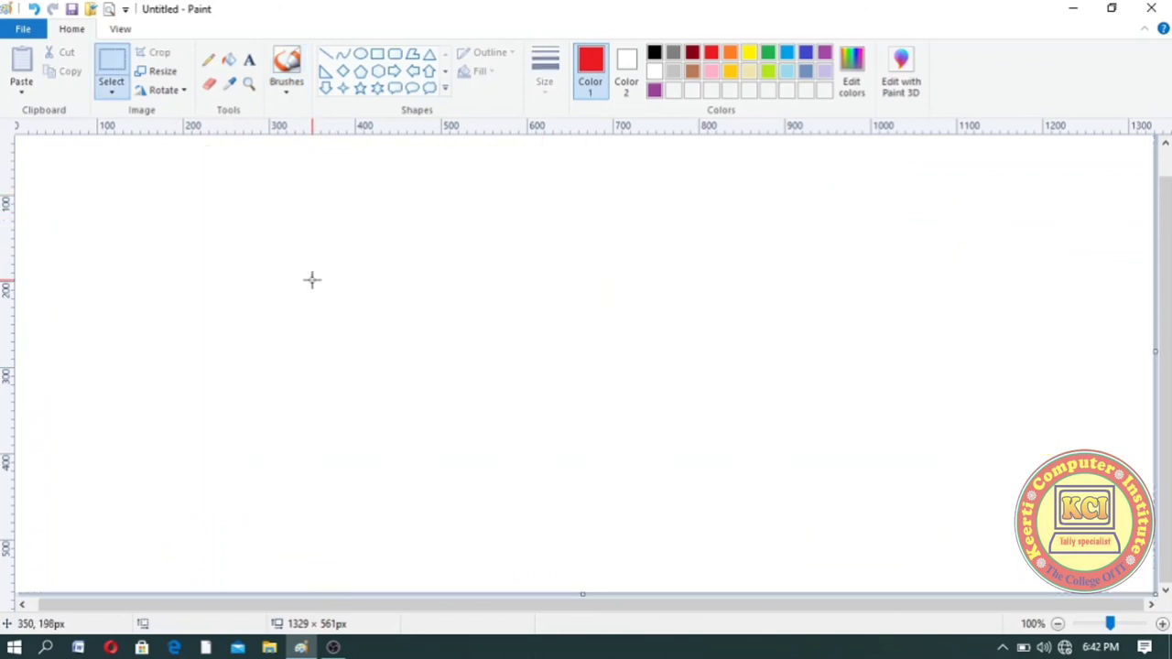
Paint thick purple Marker strokes as a looping freehand outline on the empty canvas and undo the stray last mark
{"action": "left_click", "coordinate": [286, 91]}
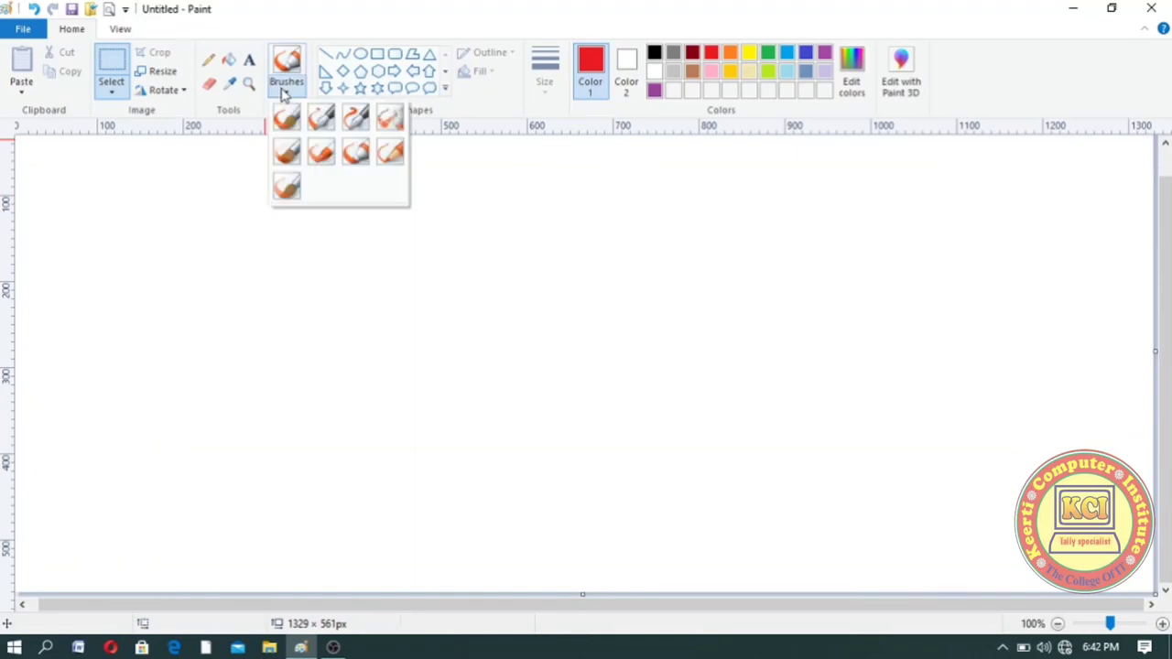
{"action": "left_click", "coordinate": [351, 156]}
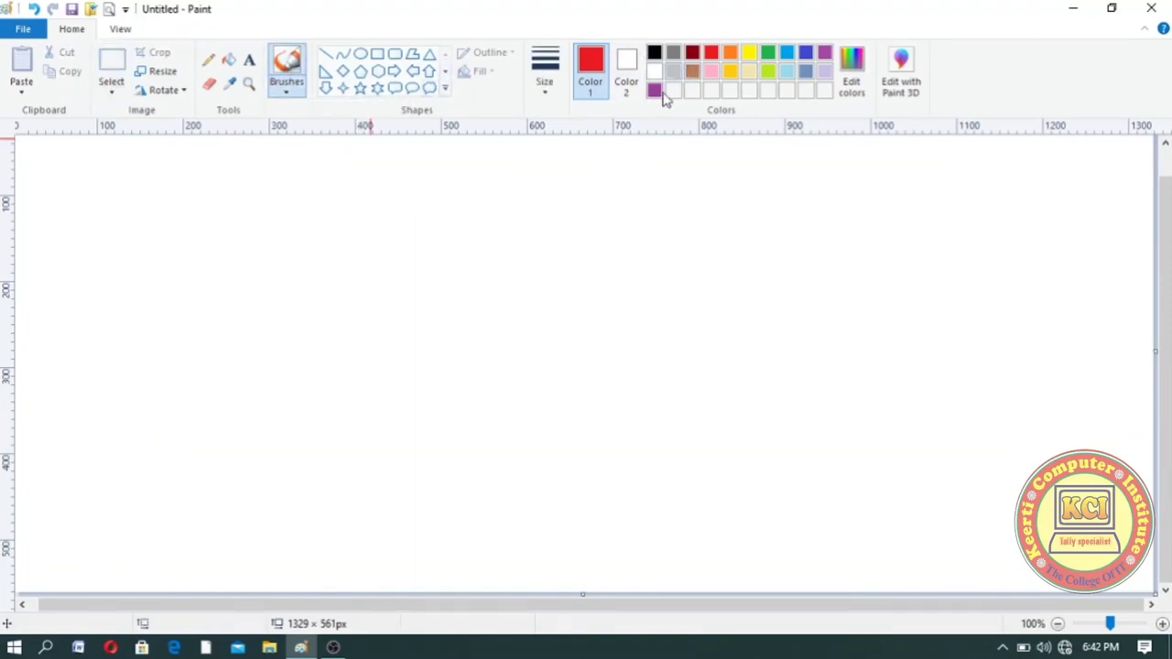
{"action": "mouse_move", "coordinate": [384, 296]}
{"action": "left_mouse_down"}
{"action": "mouse_move", "coordinate": [471, 217]}
{"action": "mouse_move", "coordinate": [484, 294]}
{"action": "mouse_move", "coordinate": [530, 339]}
{"action": "mouse_move", "coordinate": [389, 378]}
{"action": "mouse_move", "coordinate": [404, 354]}
{"action": "mouse_move", "coordinate": [379, 338]}
{"action": "mouse_move", "coordinate": [506, 351]}
{"action": "mouse_move", "coordinate": [528, 272]}
{"action": "mouse_move", "coordinate": [542, 337]}
{"action": "mouse_move", "coordinate": [441, 221]}
{"action": "mouse_move", "coordinate": [393, 304]}
{"action": "mouse_move", "coordinate": [369, 257]}
{"action": "mouse_move", "coordinate": [310, 253]}
{"action": "mouse_move", "coordinate": [263, 268]}
{"action": "mouse_move", "coordinate": [282, 332]}
{"action": "mouse_move", "coordinate": [207, 352]}
{"action": "mouse_move", "coordinate": [296, 406]}
{"action": "mouse_move", "coordinate": [320, 318]}
{"action": "mouse_move", "coordinate": [285, 420]}
{"action": "left_mouse_up"}
{"action": "left_click", "coordinate": [299, 208]}
{"action": "key", "text": "ctrl+z"}
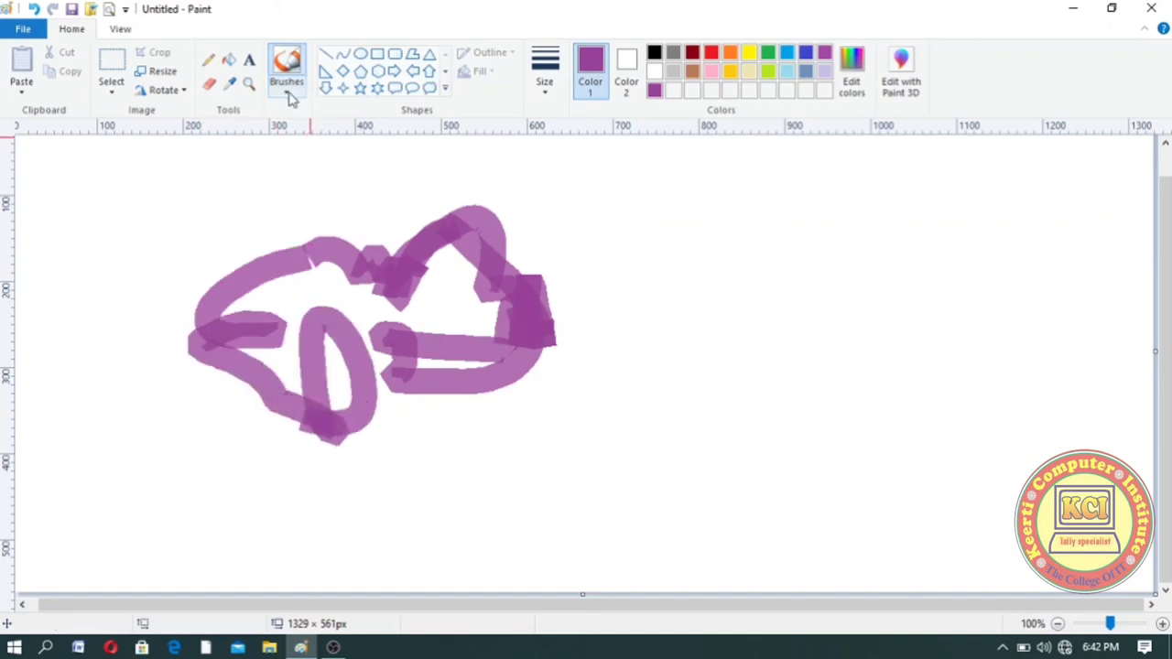
Scribble a thin purple Natural pencil line beside the purple marker drawing
{"action": "left_click", "coordinate": [287, 90]}
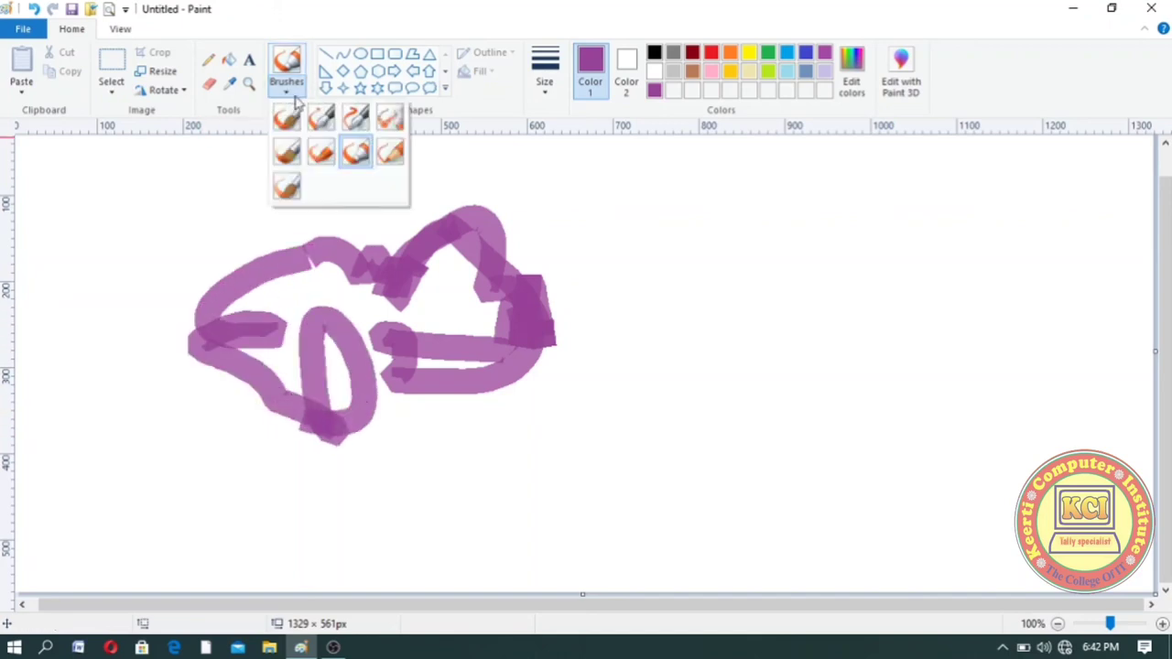
{"action": "left_click", "coordinate": [392, 157]}
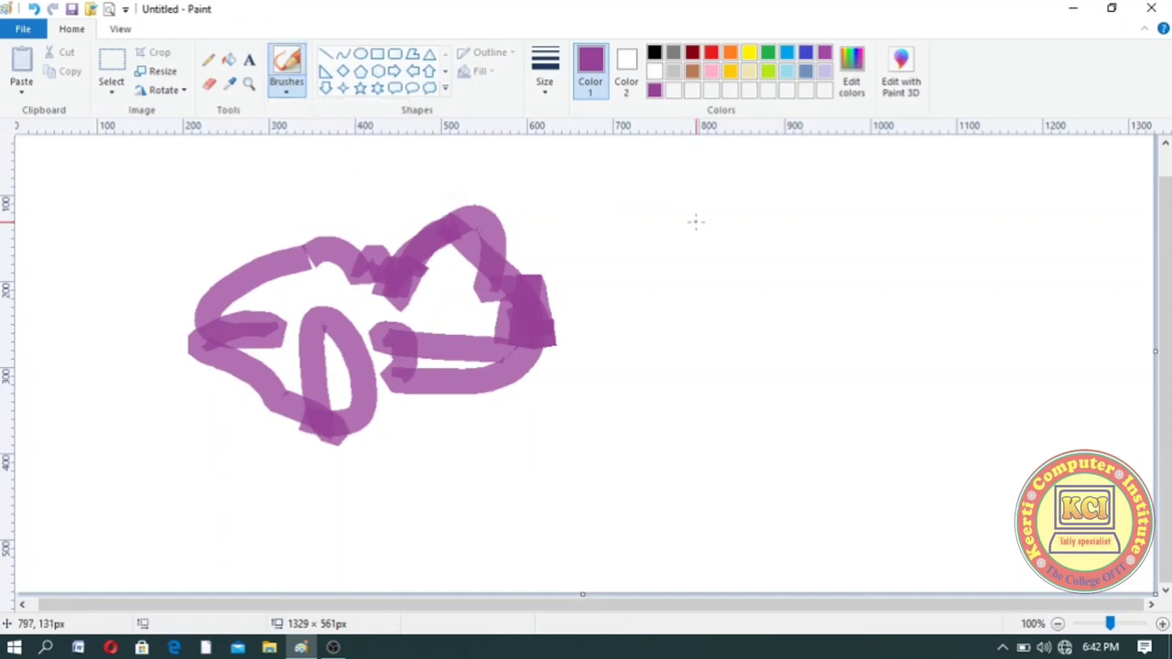
{"action": "mouse_move", "coordinate": [696, 221]}
{"action": "left_mouse_down"}
{"action": "mouse_move", "coordinate": [744, 183]}
{"action": "mouse_move", "coordinate": [679, 328]}
{"action": "mouse_move", "coordinate": [591, 273]}
{"action": "mouse_move", "coordinate": [620, 287]}
{"action": "mouse_move", "coordinate": [681, 258]}
{"action": "mouse_move", "coordinate": [704, 232]}
{"action": "mouse_move", "coordinate": [611, 261]}
{"action": "mouse_move", "coordinate": [652, 280]}
{"action": "mouse_move", "coordinate": [706, 361]}
{"action": "mouse_move", "coordinate": [702, 352]}
{"action": "mouse_move", "coordinate": [682, 408]}
{"action": "left_mouse_up"}
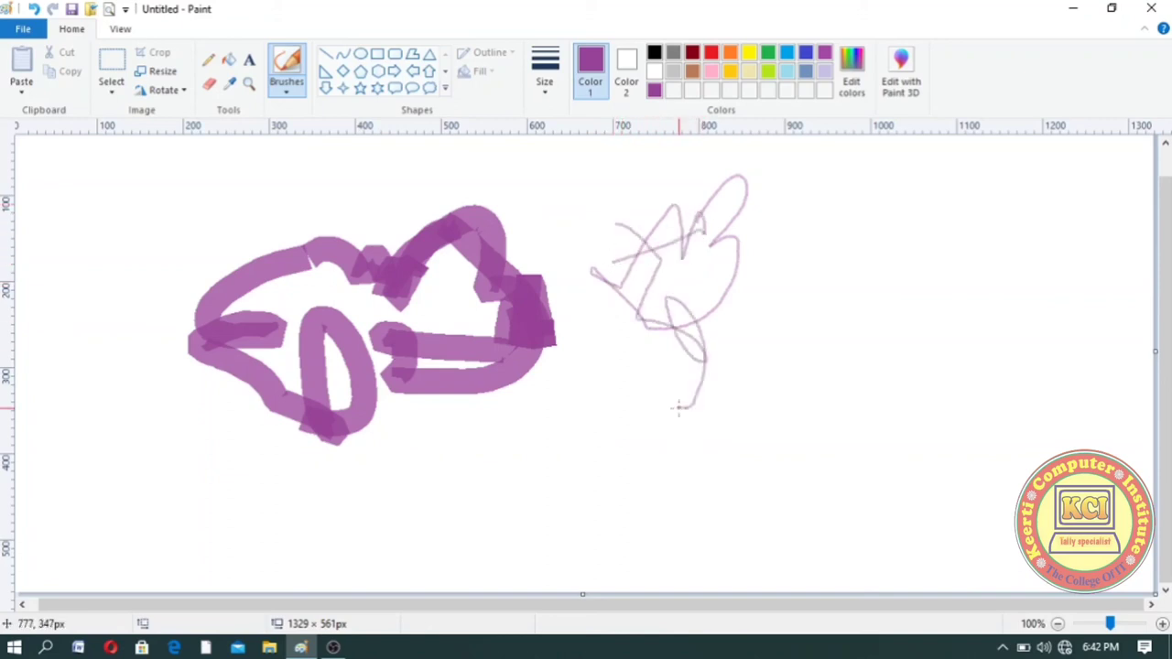
Draw a second purple Natural pencil scribble at the thickest size, beside the thin one
{"action": "left_click", "coordinate": [545, 96]}
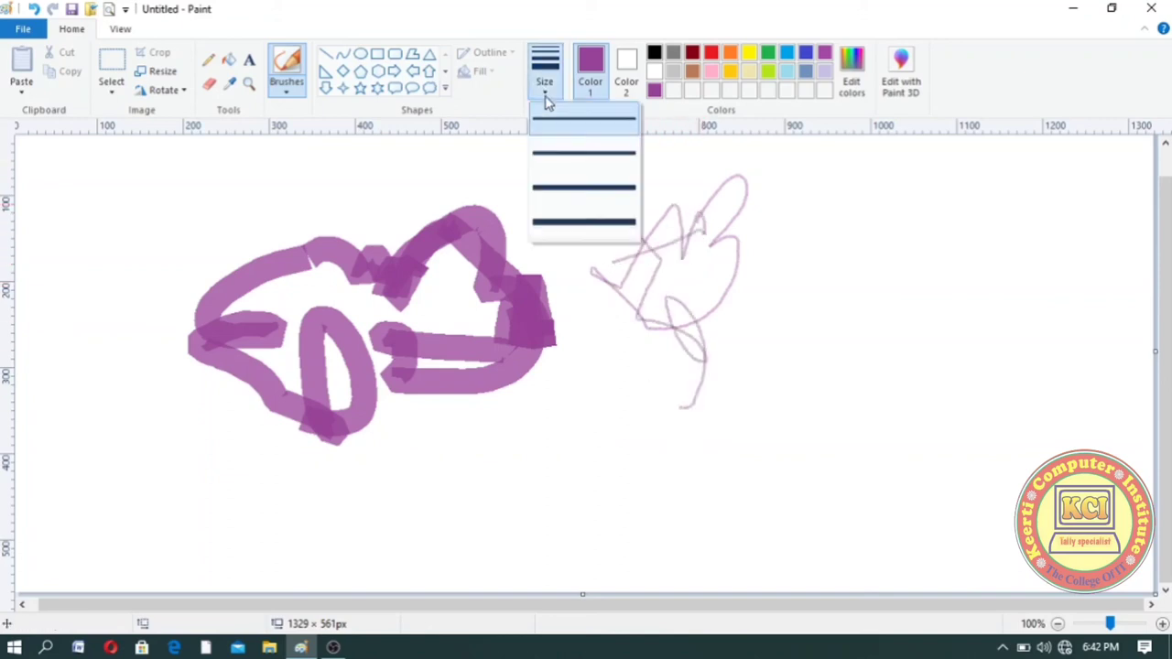
{"action": "left_click", "coordinate": [556, 225]}
{"action": "mouse_move", "coordinate": [842, 257]}
{"action": "left_mouse_down"}
{"action": "mouse_move", "coordinate": [885, 211]}
{"action": "mouse_move", "coordinate": [922, 284]}
{"action": "mouse_move", "coordinate": [925, 347]}
{"action": "mouse_move", "coordinate": [806, 249]}
{"action": "left_mouse_up"}
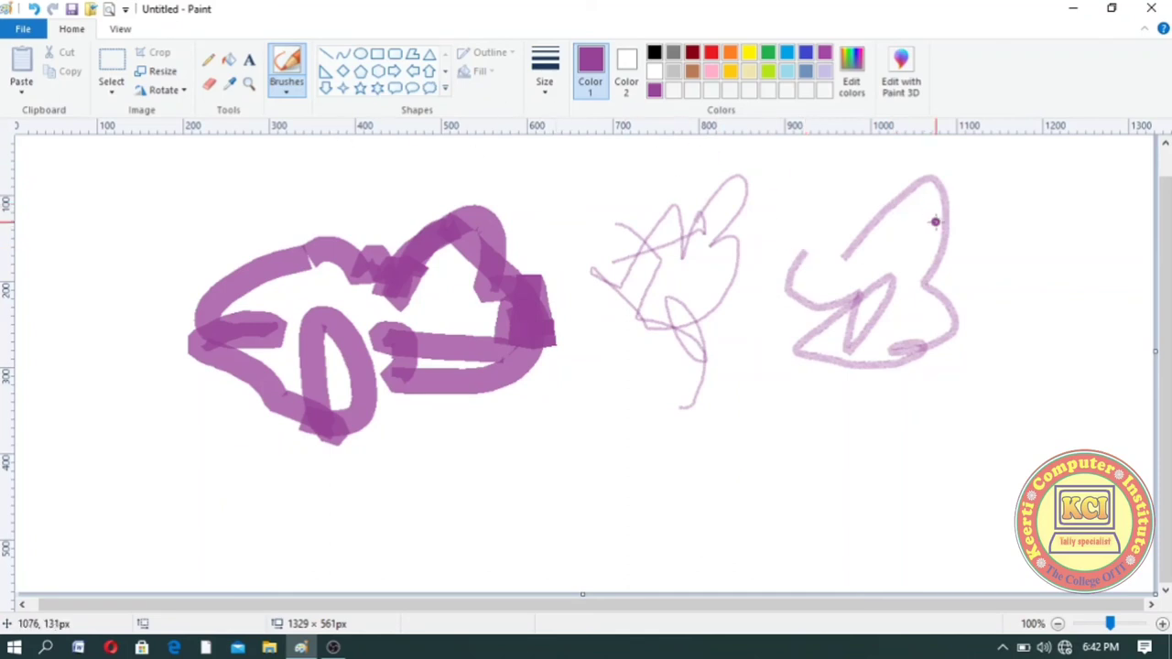
Paint purple Watercolor brush strokes around the outer side of the marker drawing and a curved one below the pencil scribble
{"action": "left_click", "coordinate": [287, 90]}
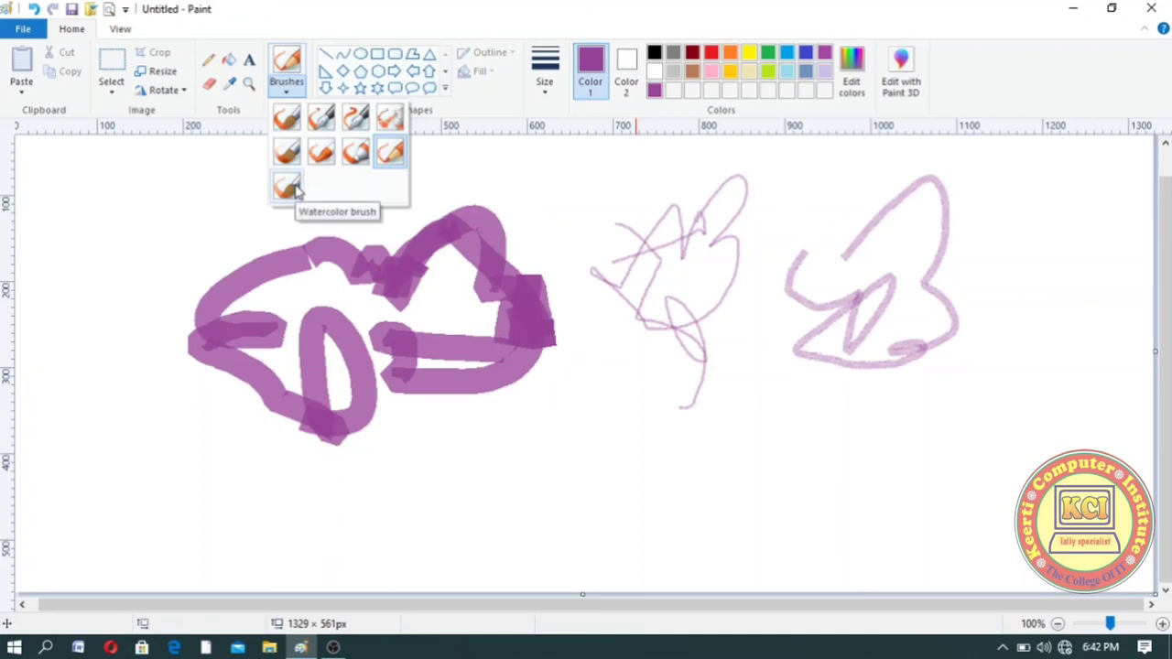
{"action": "left_click", "coordinate": [288, 188]}
{"action": "mouse_move", "coordinate": [96, 225]}
{"action": "left_mouse_down"}
{"action": "mouse_move", "coordinate": [112, 288]}
{"action": "mouse_move", "coordinate": [171, 339]}
{"action": "mouse_move", "coordinate": [72, 405]}
{"action": "mouse_move", "coordinate": [212, 502]}
{"action": "mouse_move", "coordinate": [302, 489]}
{"action": "mouse_move", "coordinate": [378, 540]}
{"action": "left_mouse_up"}
{"action": "mouse_move", "coordinate": [515, 456]}
{"action": "left_mouse_down"}
{"action": "mouse_move", "coordinate": [693, 442]}
{"action": "mouse_move", "coordinate": [723, 452]}
{"action": "mouse_move", "coordinate": [742, 484]}
{"action": "left_mouse_up"}
Paint red Watercolor brush strokes through the pencil scribbles and zigzagging below the marker drawing
{"action": "left_click", "coordinate": [711, 57]}
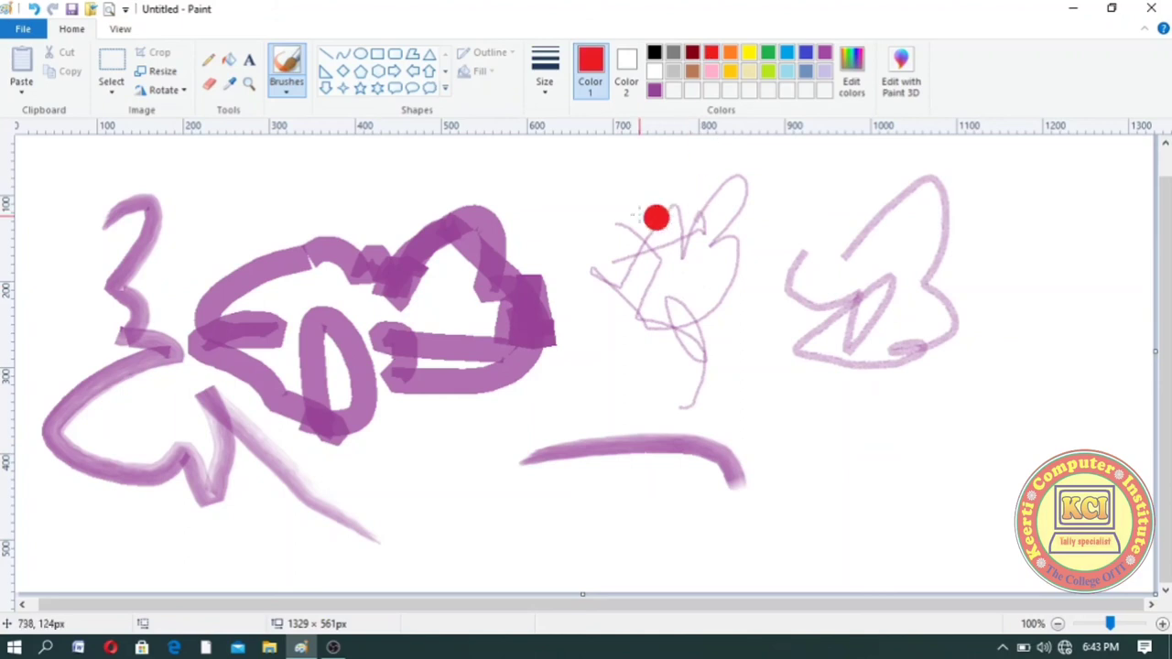
{"action": "mouse_move", "coordinate": [609, 206]}
{"action": "left_mouse_down"}
{"action": "mouse_move", "coordinate": [615, 414]}
{"action": "mouse_move", "coordinate": [675, 251]}
{"action": "mouse_move", "coordinate": [828, 326]}
{"action": "mouse_move", "coordinate": [850, 403]}
{"action": "mouse_move", "coordinate": [784, 528]}
{"action": "mouse_move", "coordinate": [895, 476]}
{"action": "left_mouse_up"}
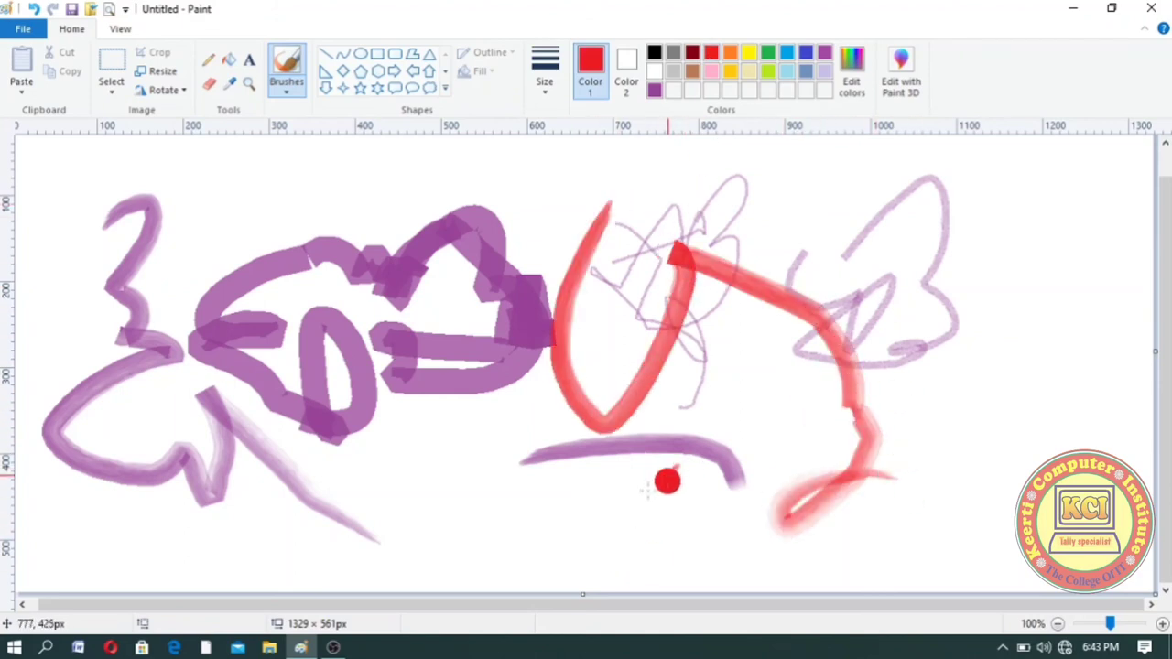
{"action": "mouse_move", "coordinate": [676, 469]}
{"action": "left_mouse_down"}
{"action": "mouse_move", "coordinate": [540, 547]}
{"action": "mouse_move", "coordinate": [356, 572]}
{"action": "mouse_move", "coordinate": [292, 558]}
{"action": "mouse_move", "coordinate": [511, 500]}
{"action": "mouse_move", "coordinate": [453, 411]}
{"action": "mouse_move", "coordinate": [445, 439]}
{"action": "mouse_move", "coordinate": [505, 505]}
{"action": "left_mouse_up"}
Clear the whole canvas and draw a red cloud callout about 255 × 189 px
{"action": "key", "text": "ctrl+a"}
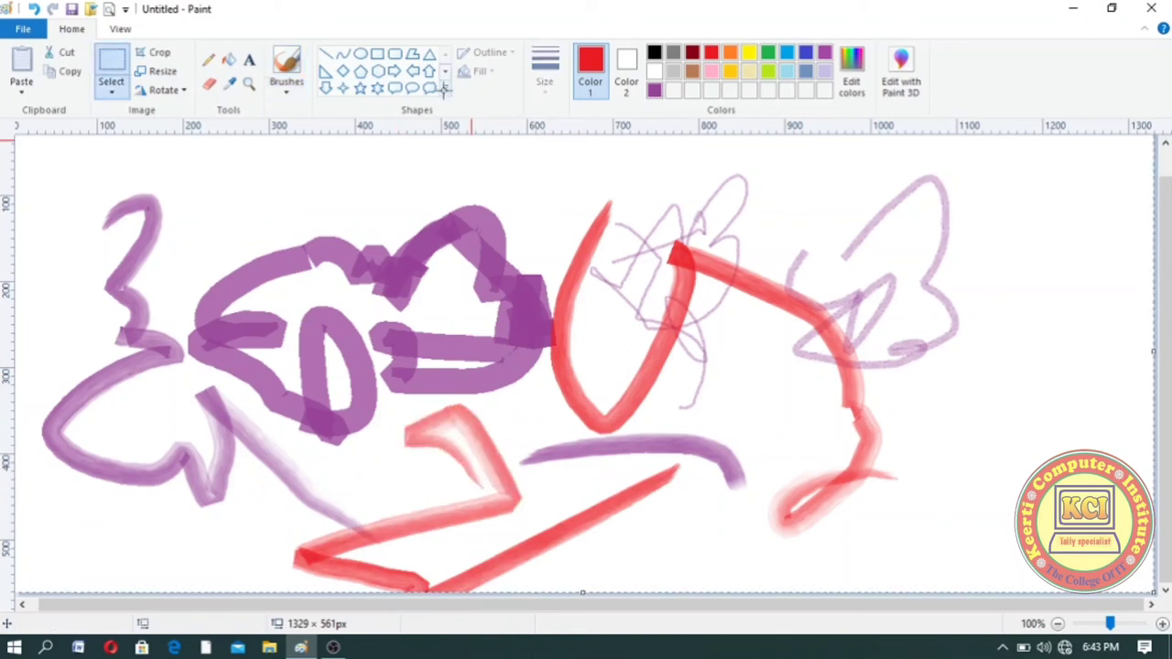
{"action": "key", "text": "Delete"}
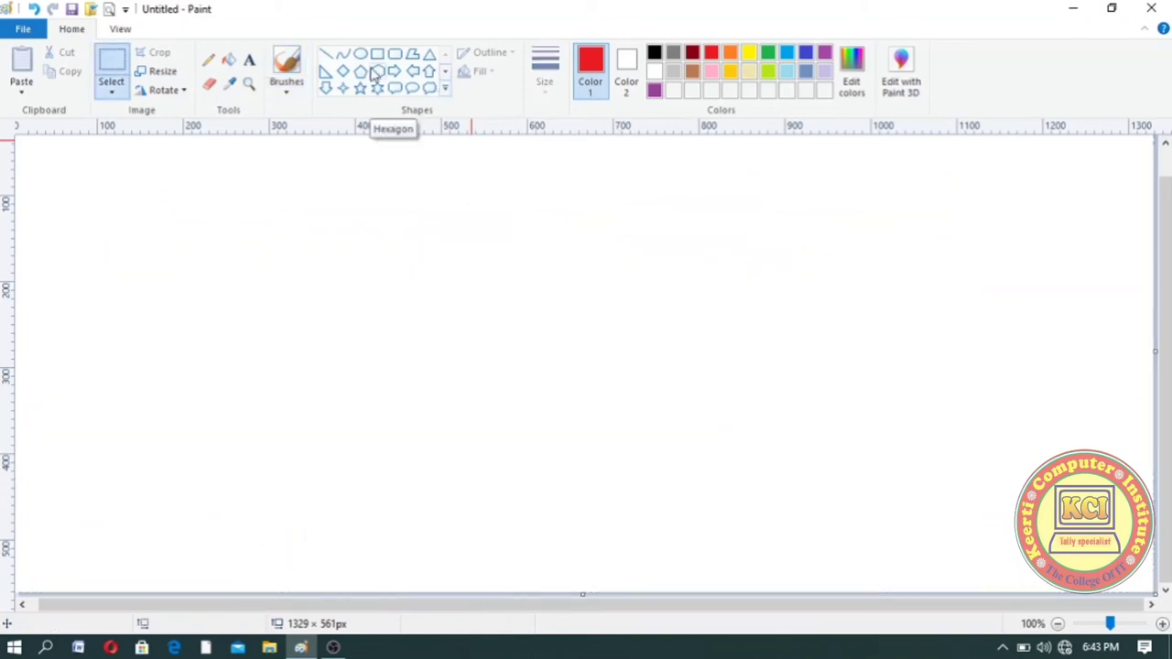
{"action": "left_click", "coordinate": [445, 92]}
{"action": "left_click", "coordinate": [430, 89]}
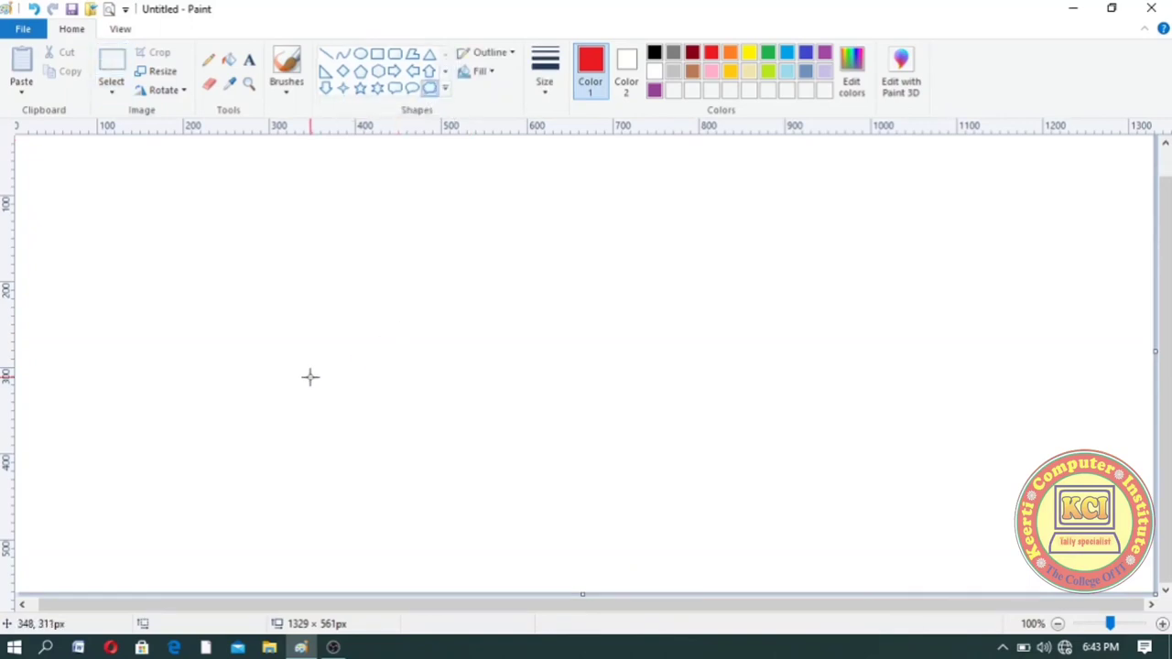
{"action": "mouse_move", "coordinate": [310, 376]}
{"action": "left_mouse_down"}
{"action": "mouse_move", "coordinate": [339, 314]}
{"action": "mouse_move", "coordinate": [530, 216]}
{"action": "left_mouse_up"}
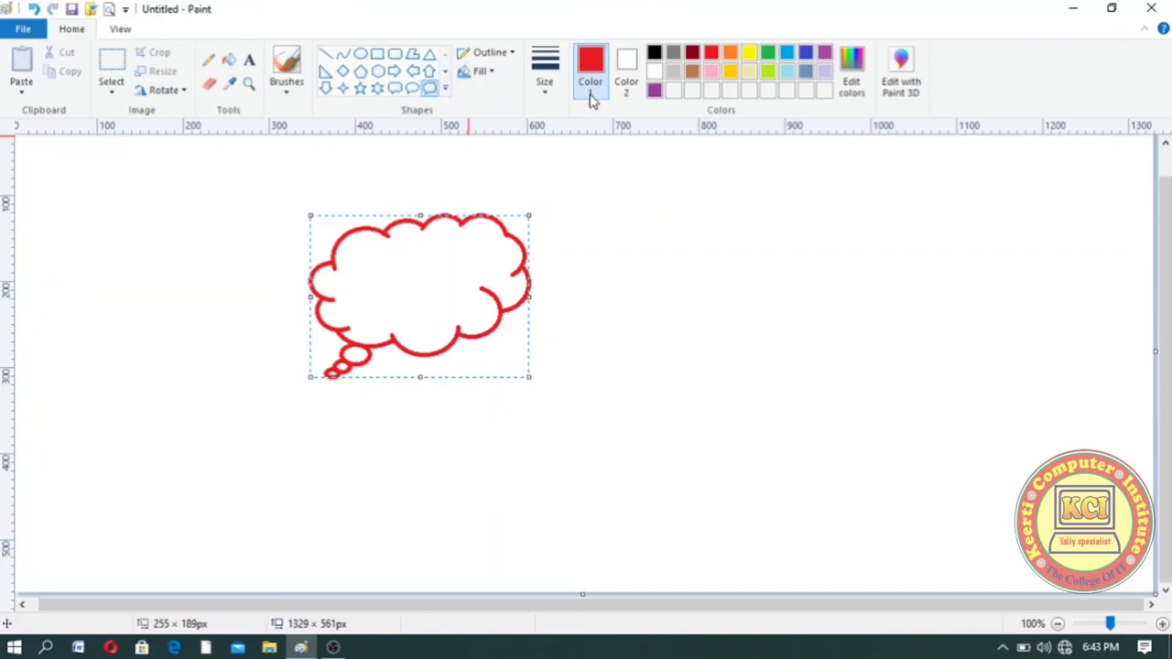
Draw a red six-point star about 156 × 181 px with a Crayon outline beside the cloud callout
{"action": "left_click", "coordinate": [414, 87]}
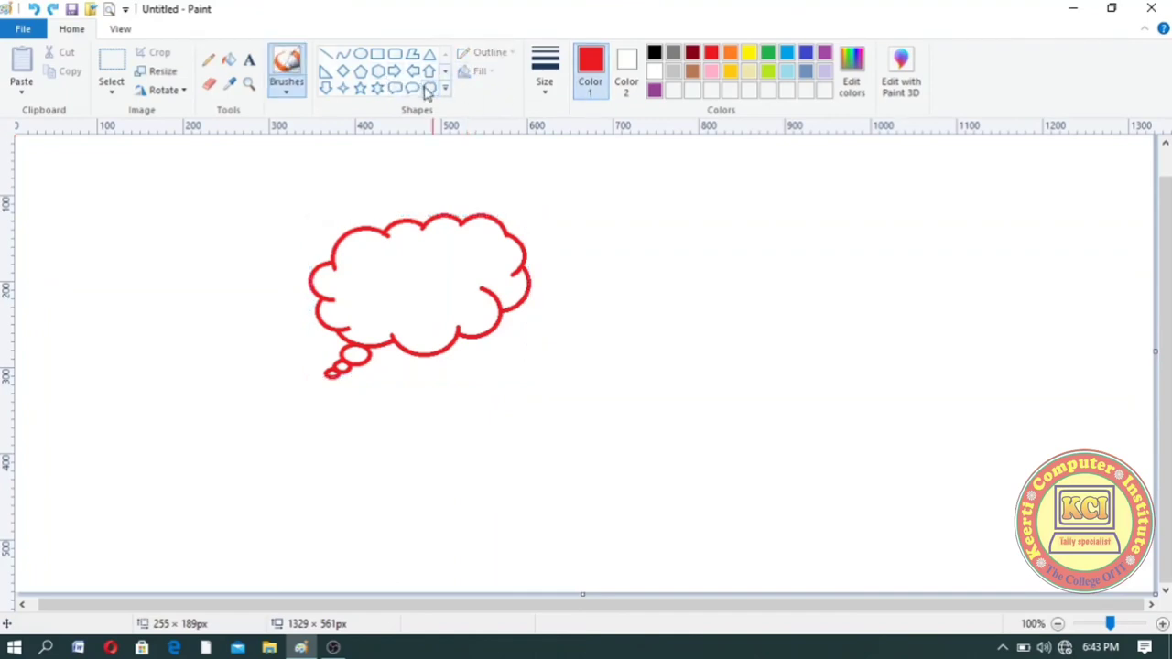
{"action": "left_click", "coordinate": [428, 89]}
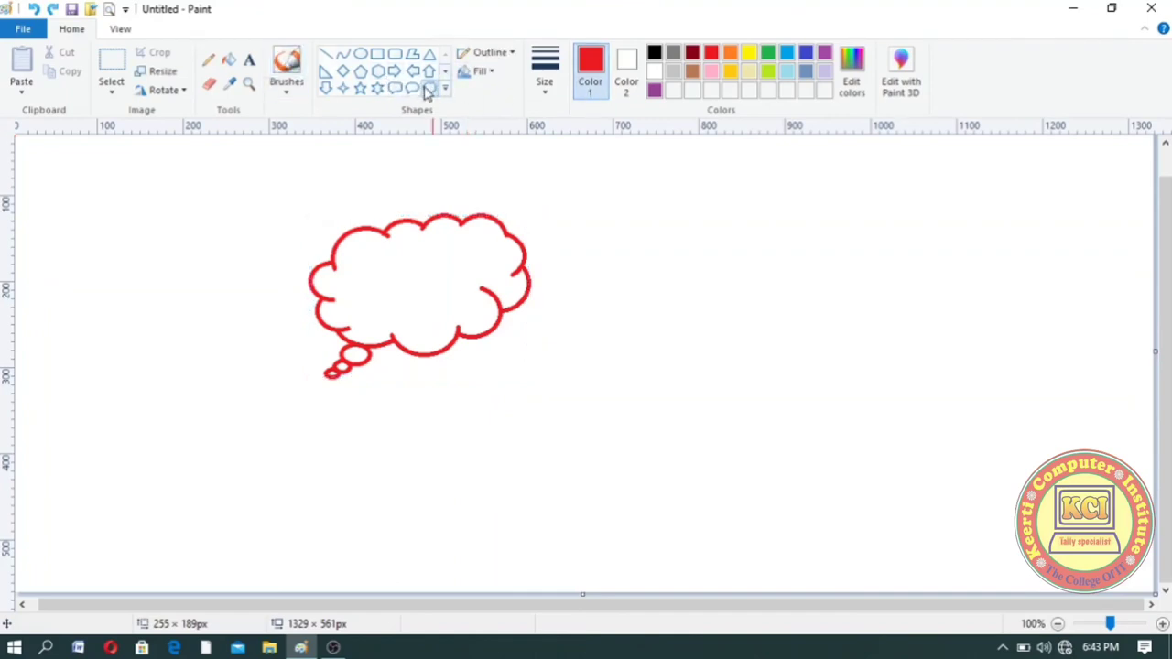
{"action": "left_click", "coordinate": [511, 54]}
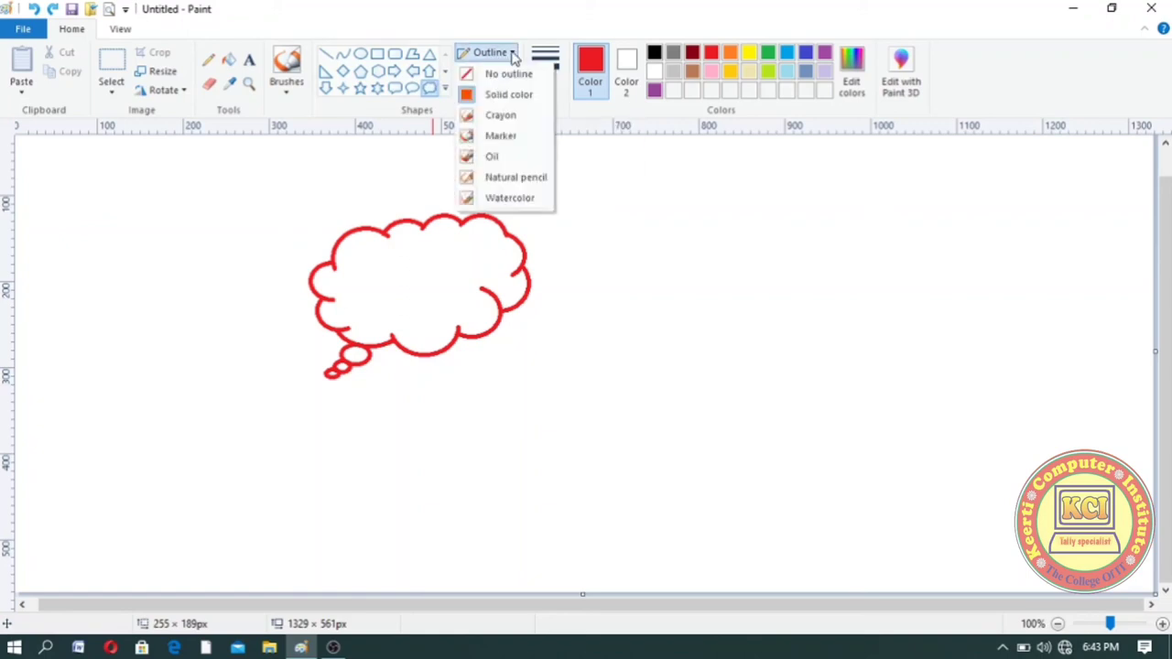
{"action": "left_click", "coordinate": [494, 116]}
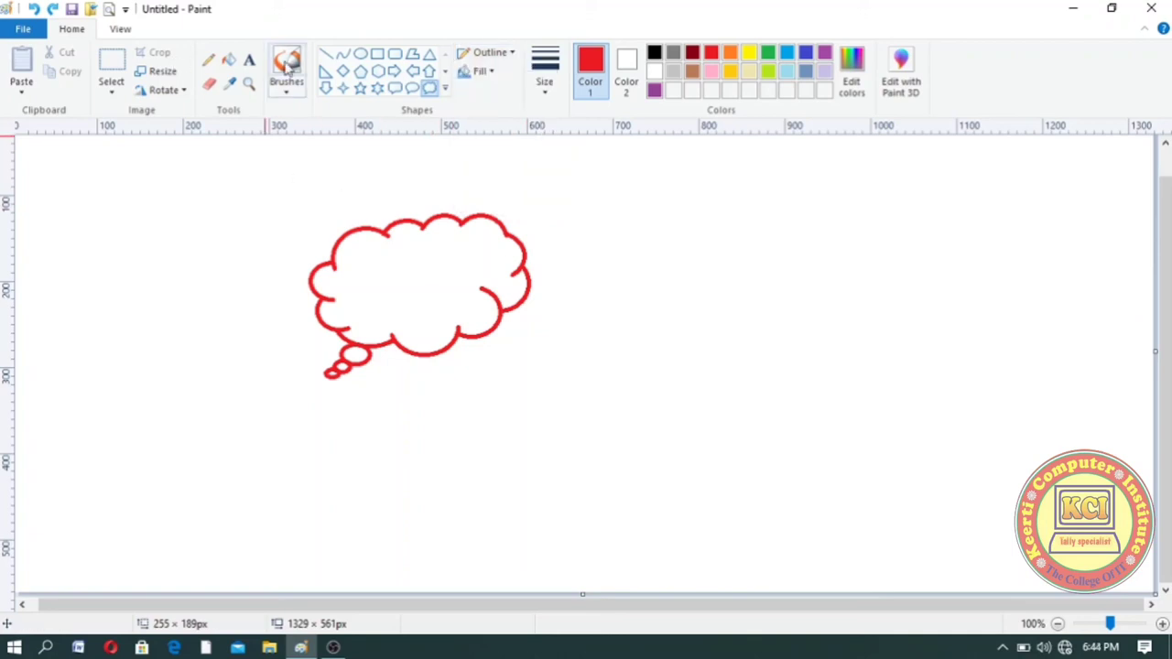
{"action": "left_click", "coordinate": [377, 90]}
{"action": "left_click_drag", "start_coordinate": [139, 348], "coordinate": [272, 194]}
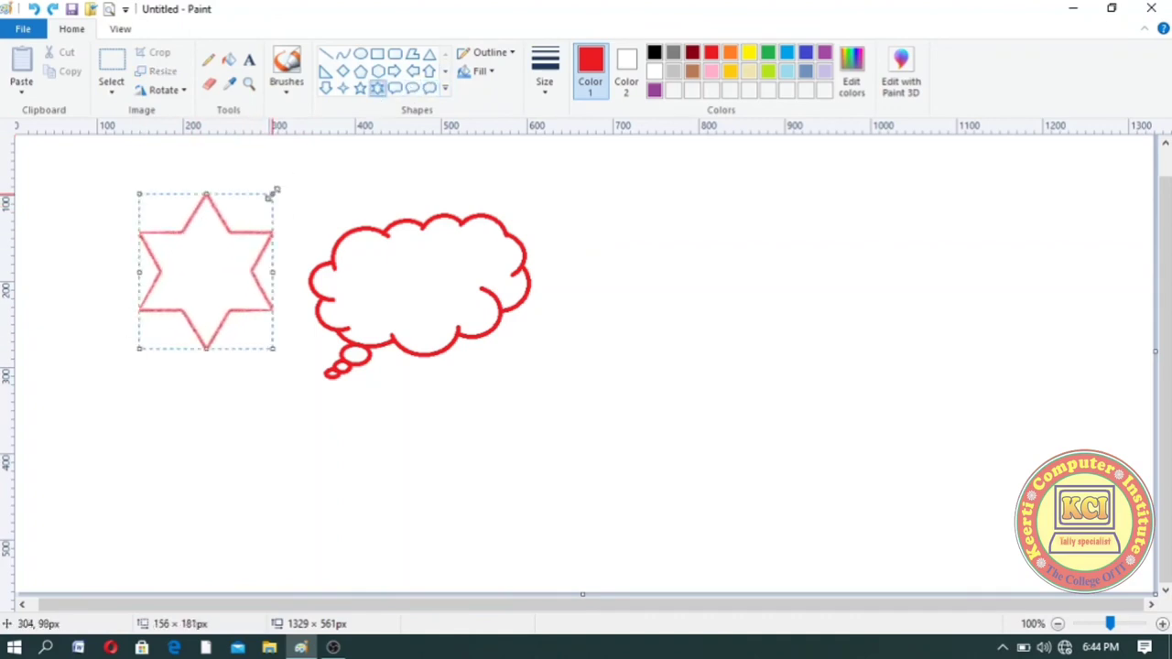
Set the six-point star's outline to Watercolor and its fill to Natural pencil
{"action": "left_click", "coordinate": [511, 56]}
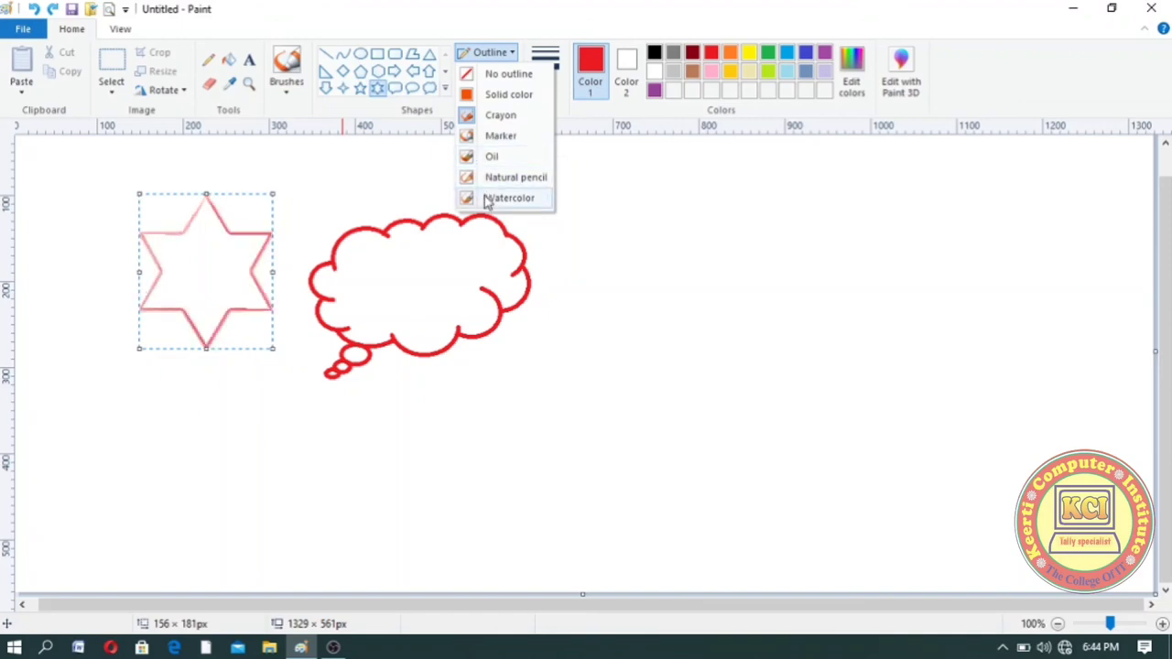
{"action": "left_click", "coordinate": [489, 200]}
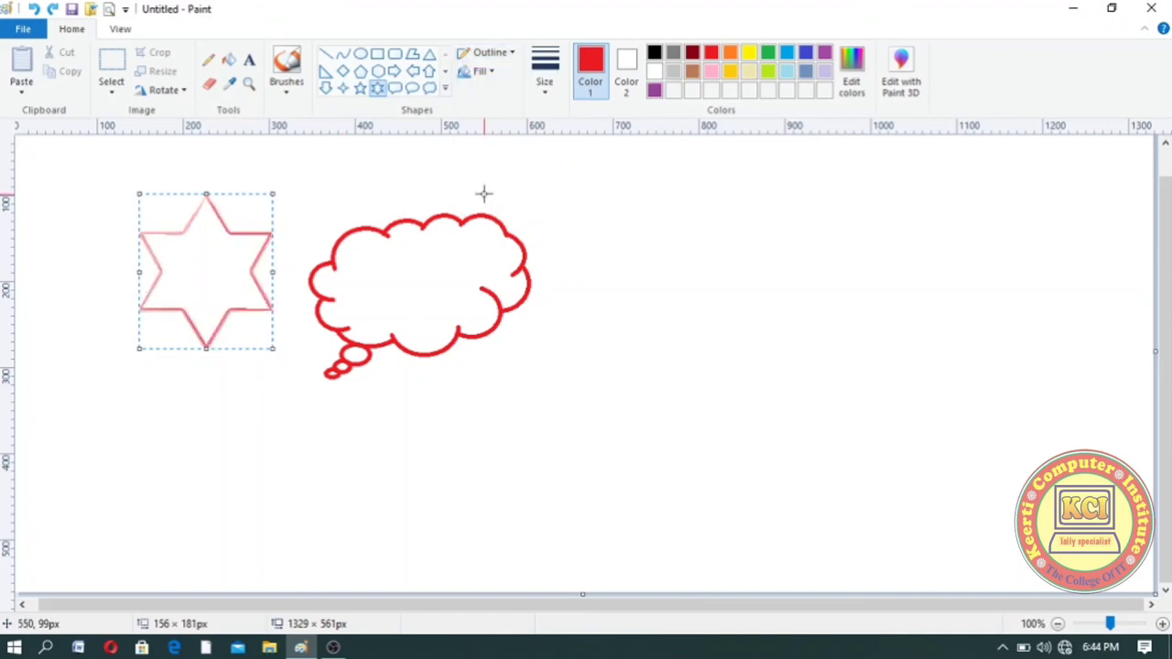
{"action": "left_click", "coordinate": [493, 74]}
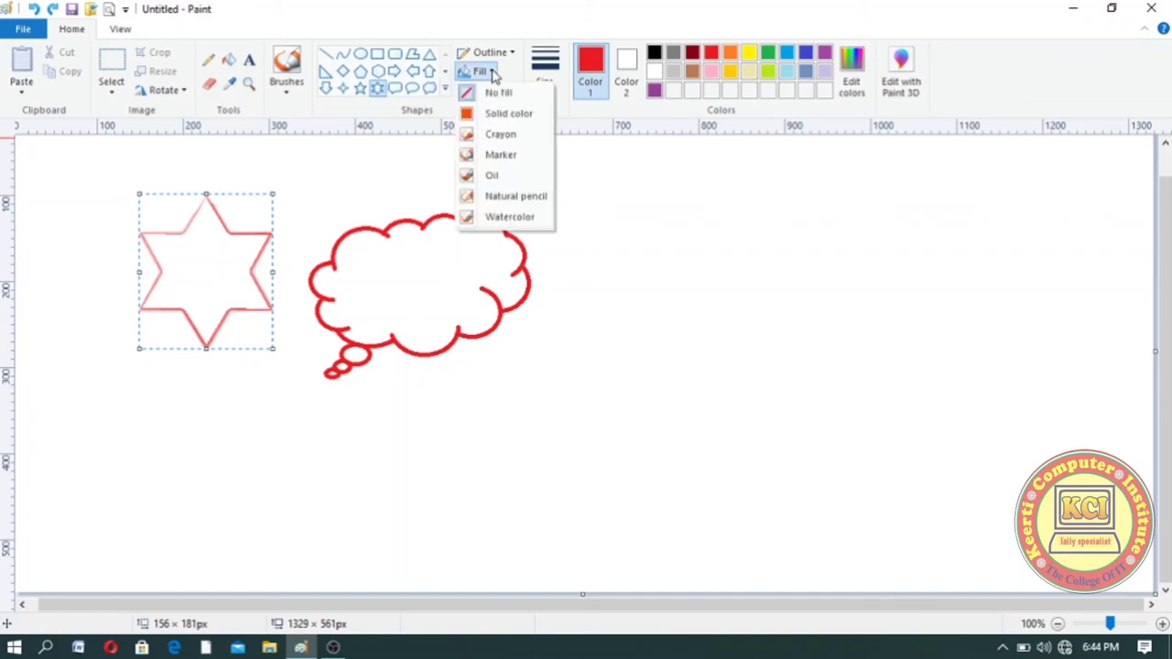
{"action": "left_click", "coordinate": [505, 200]}
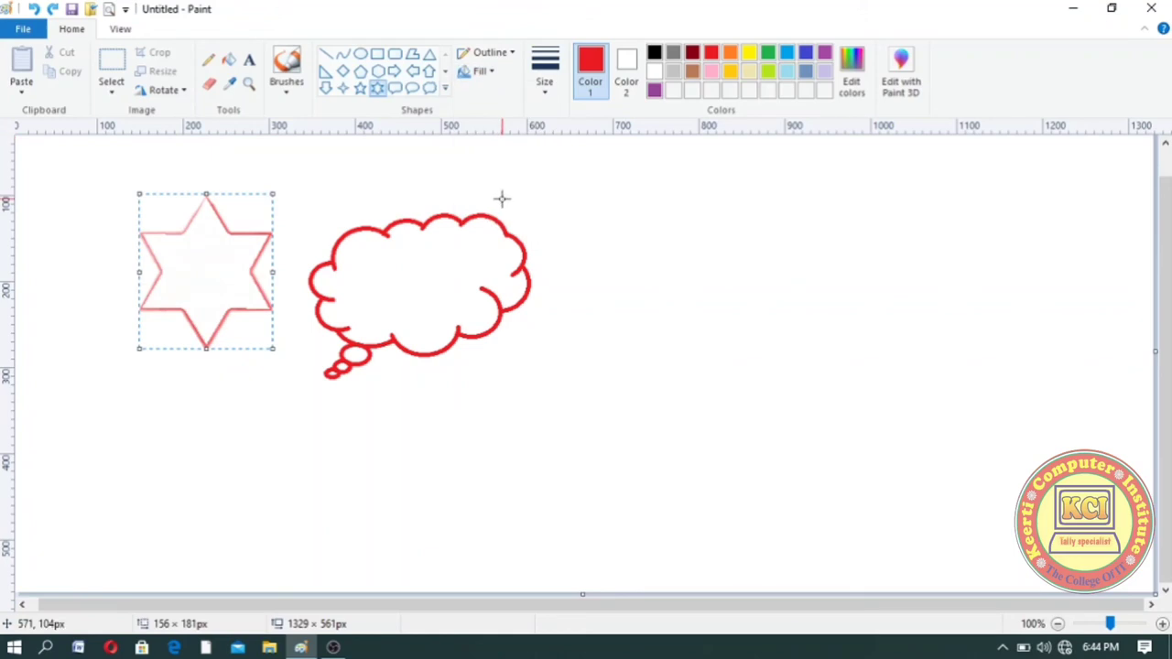
Fill the interior patches of the six-point star with red using the Fill with color tool, including its upper and lower points
{"action": "left_click", "coordinate": [229, 61]}
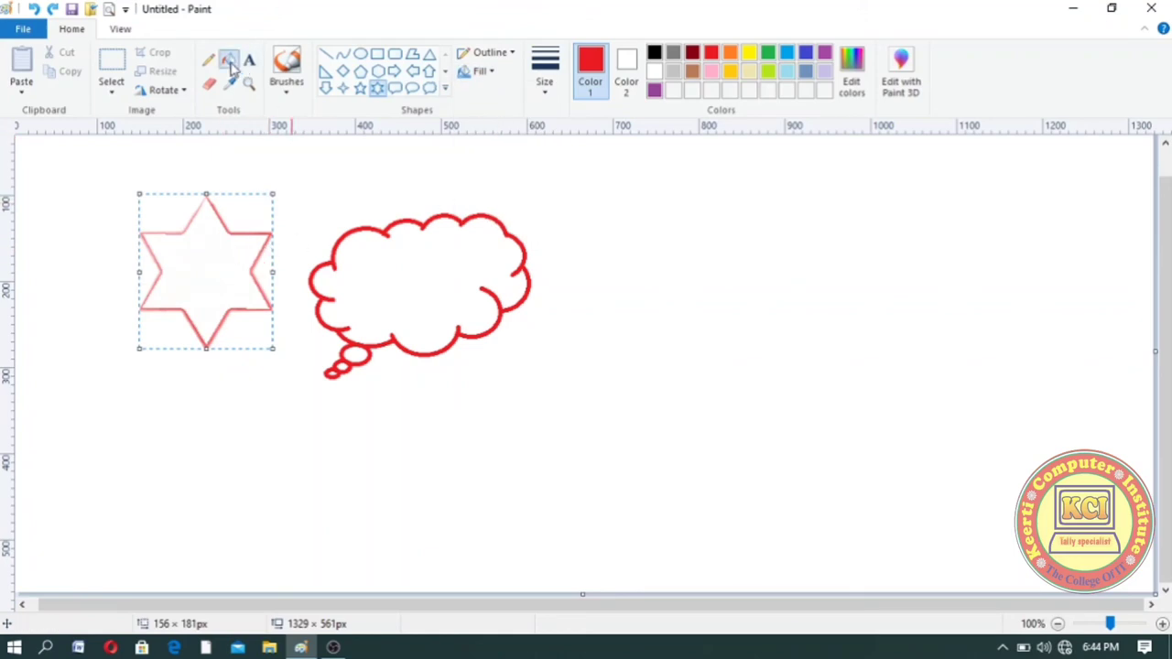
{"action": "left_click", "coordinate": [220, 261]}
{"action": "left_click", "coordinate": [216, 257]}
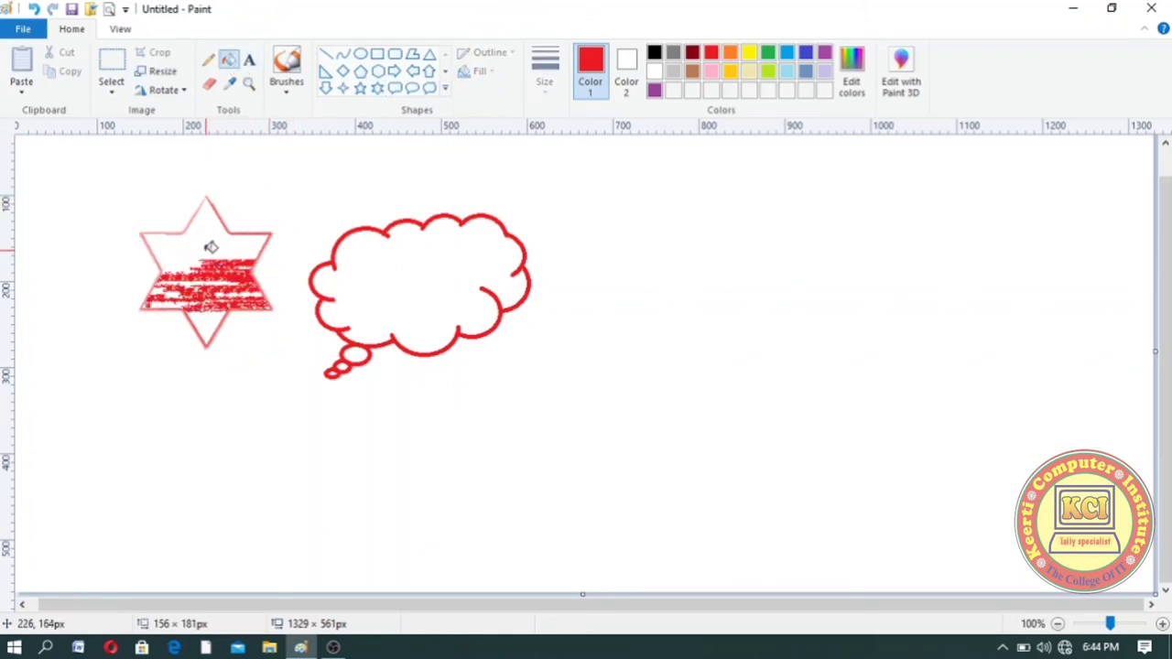
{"action": "left_click", "coordinate": [207, 244]}
{"action": "left_click", "coordinate": [201, 235]}
{"action": "left_click", "coordinate": [198, 228]}
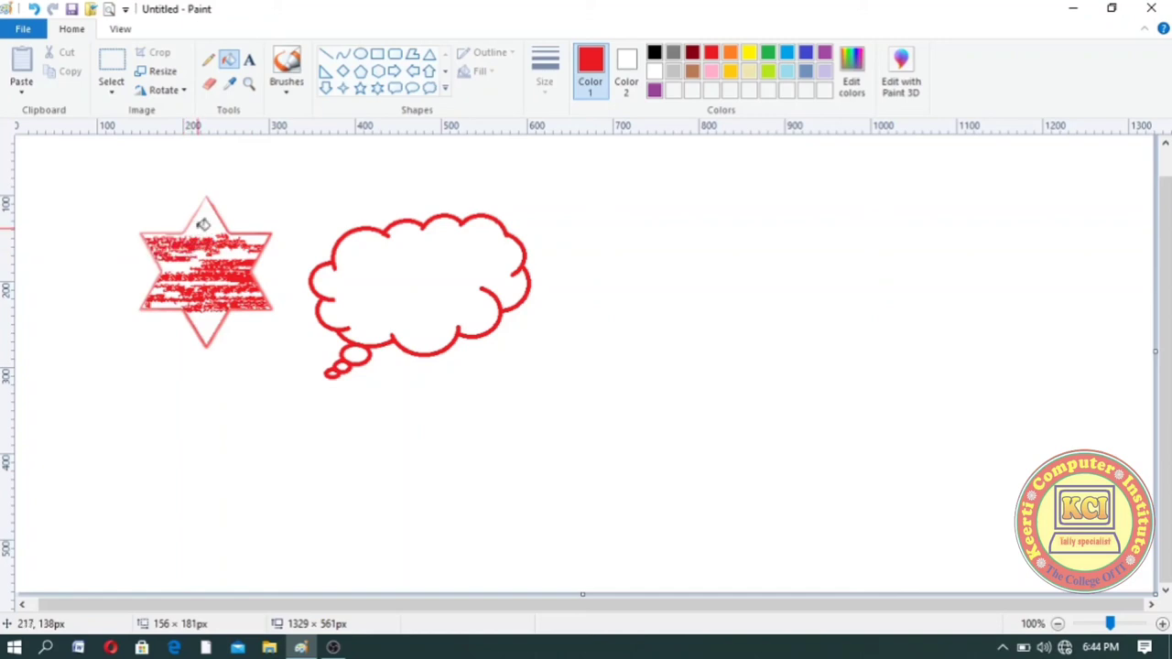
{"action": "left_click", "coordinate": [203, 218]}
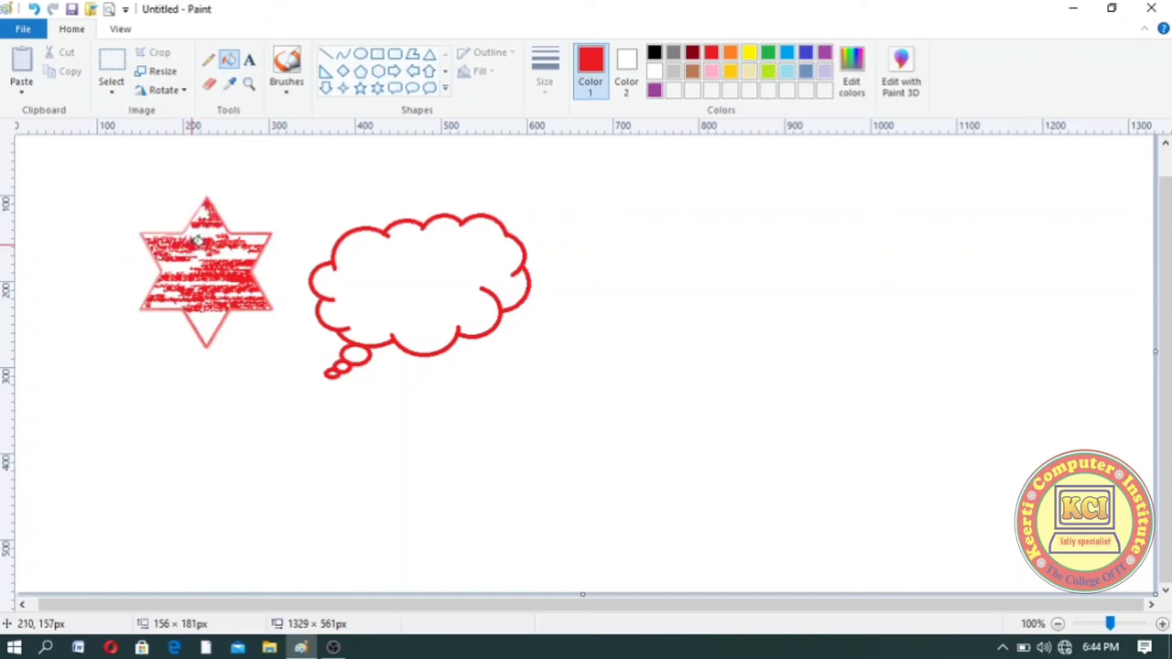
{"action": "left_click", "coordinate": [213, 318]}
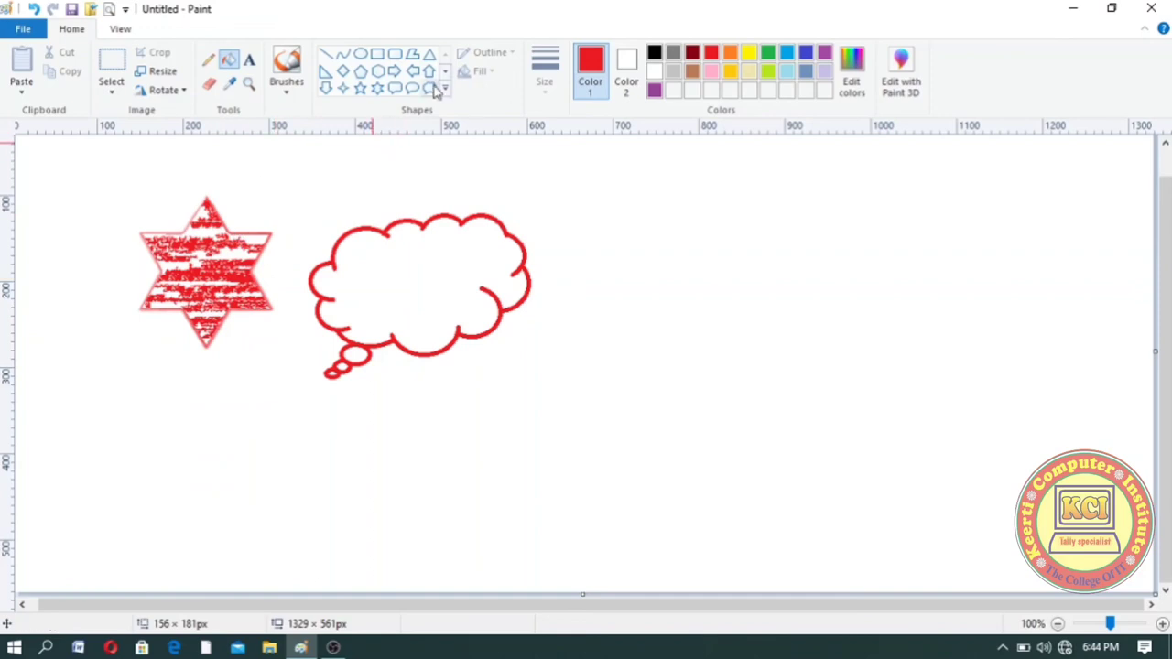
Draw a red hexagon about 165 × 172 px to the right of the cloud callout and set its fill to Watercolor
{"action": "left_click", "coordinate": [377, 70]}
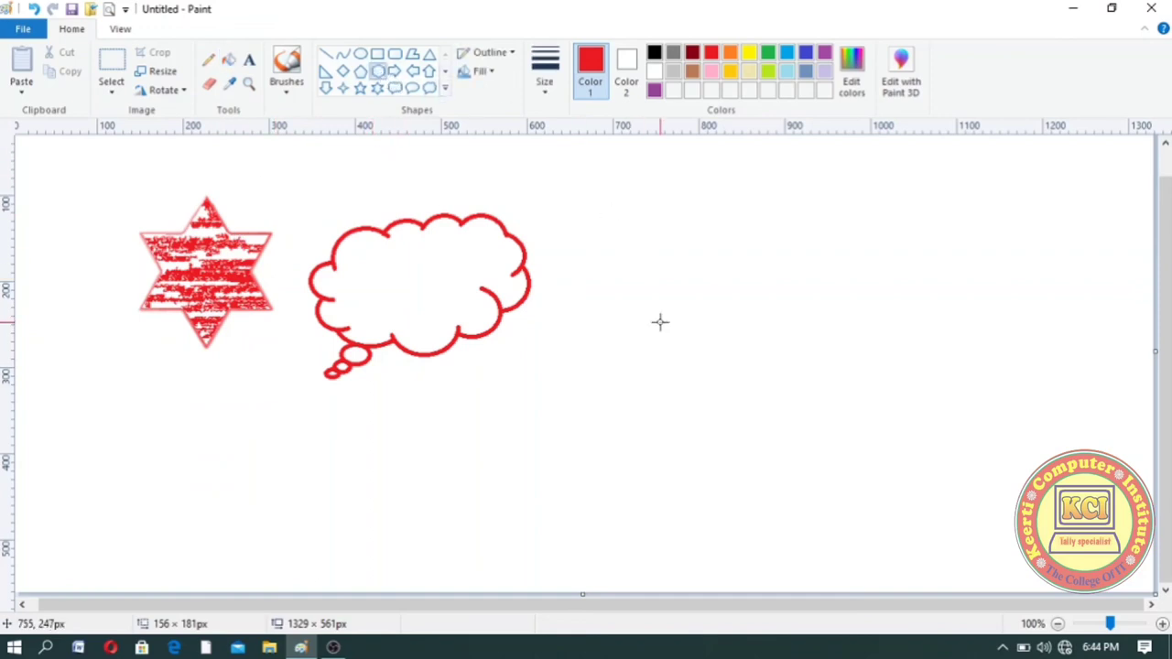
{"action": "left_click_drag", "start_coordinate": [660, 322], "coordinate": [801, 174]}
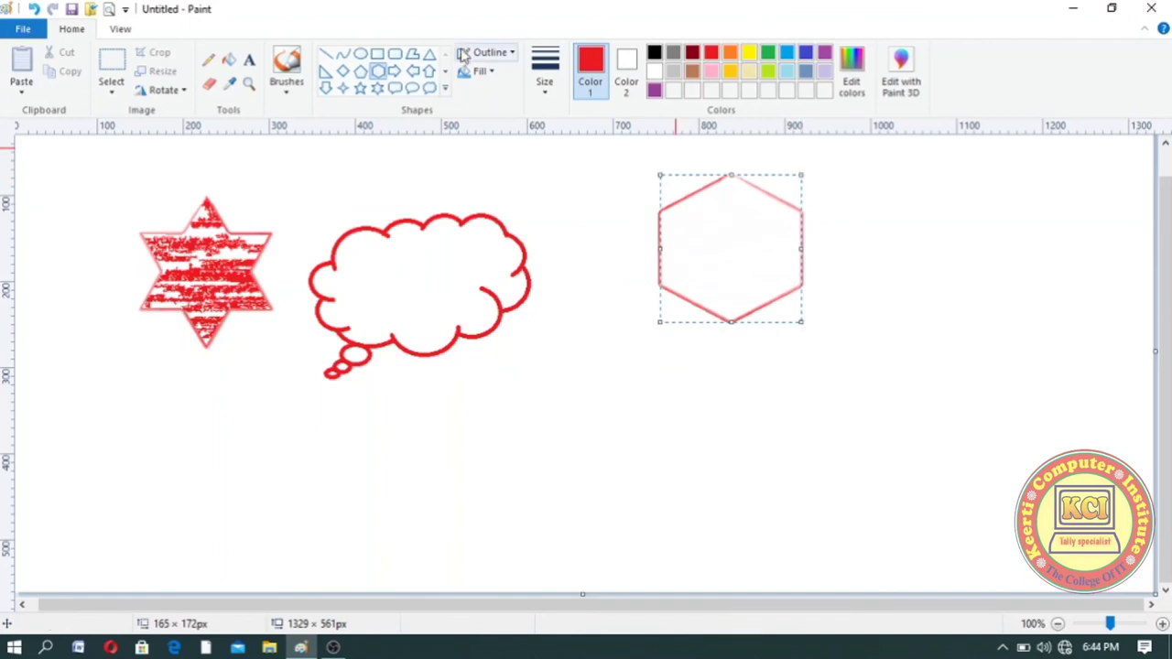
{"action": "left_click", "coordinate": [493, 73]}
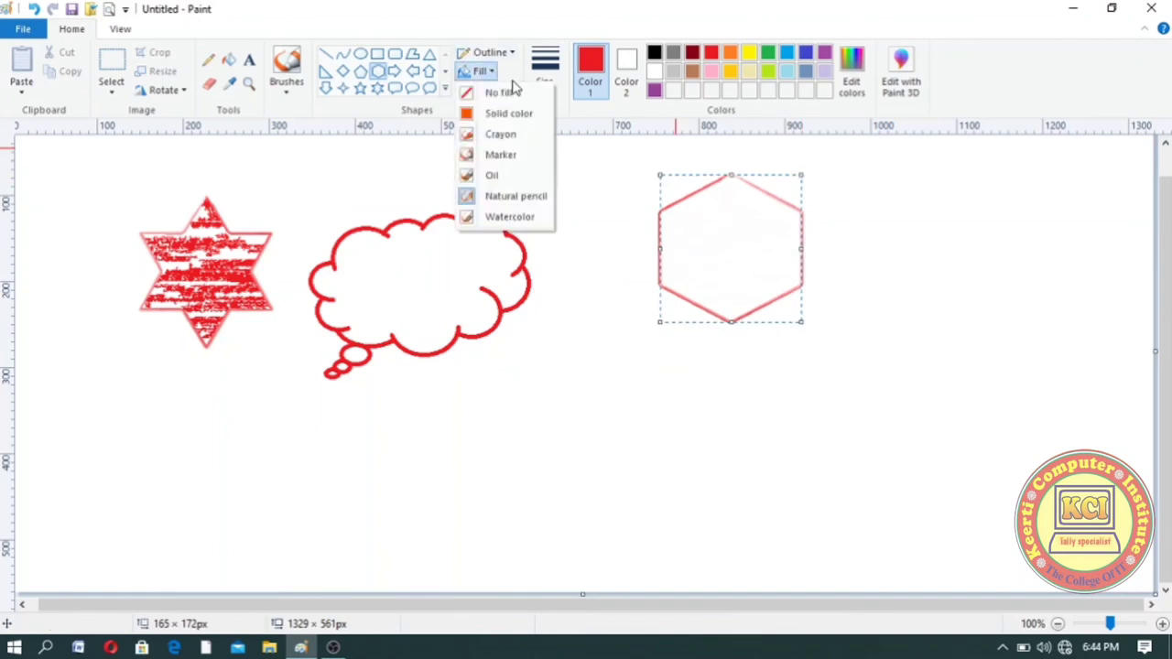
{"action": "left_click", "coordinate": [785, 56]}
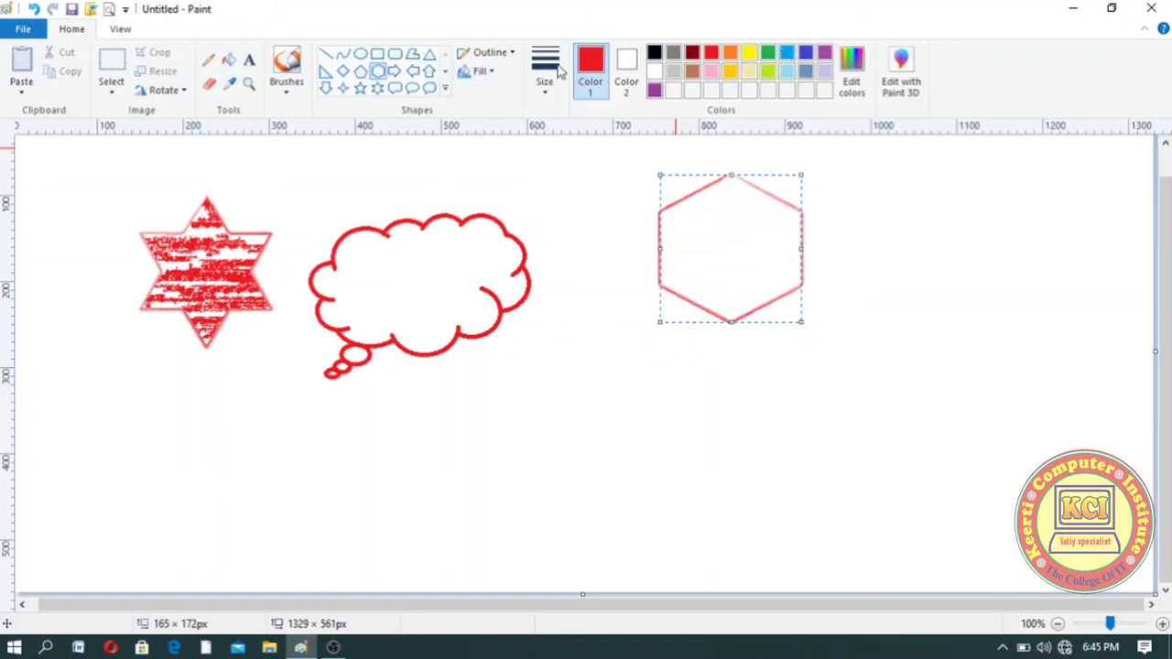
{"action": "left_click", "coordinate": [491, 74]}
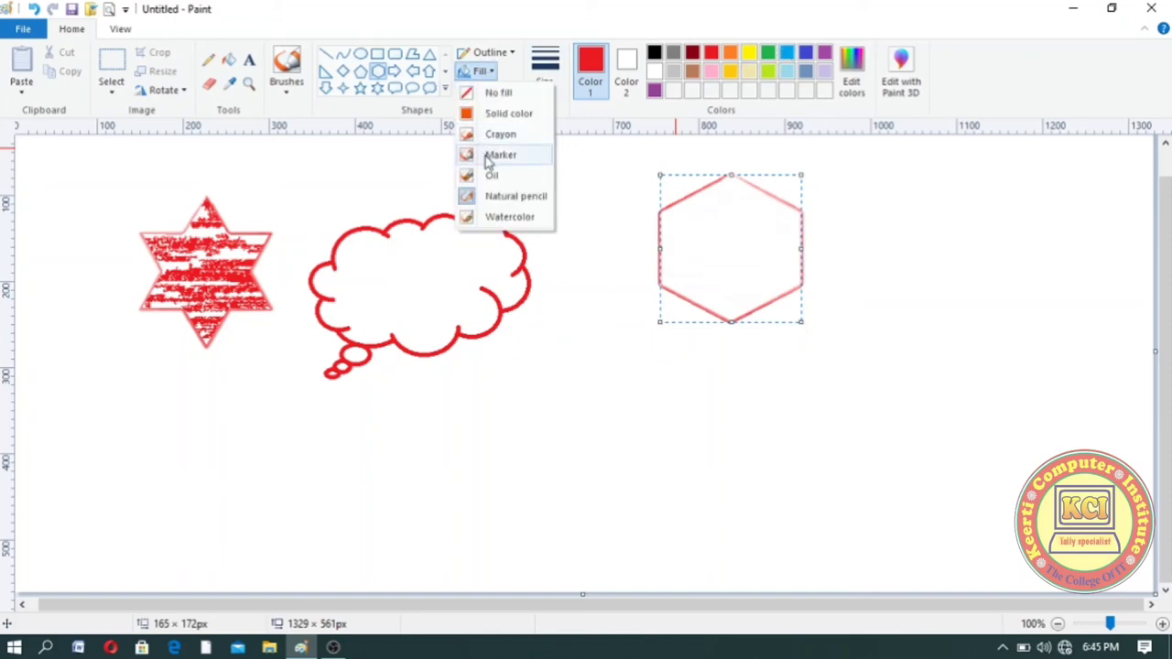
{"action": "left_click", "coordinate": [509, 217]}
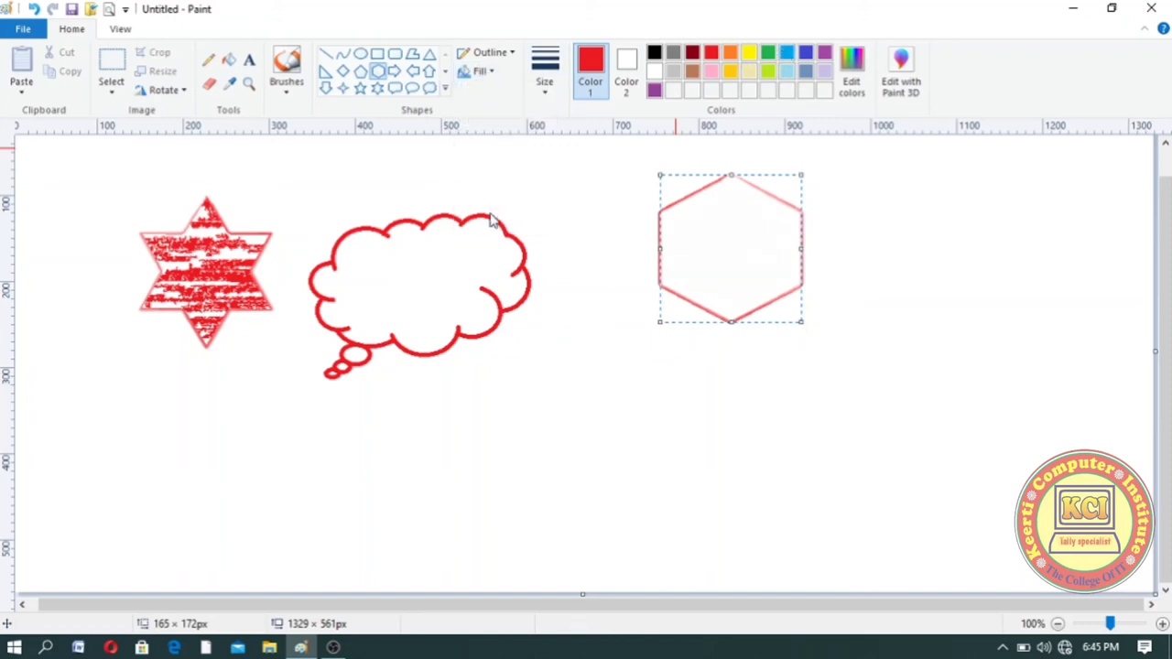
Flood the hexagon's interior with red using the Fill with color tool
{"action": "left_click", "coordinate": [229, 60]}
{"action": "left_click", "coordinate": [772, 219]}
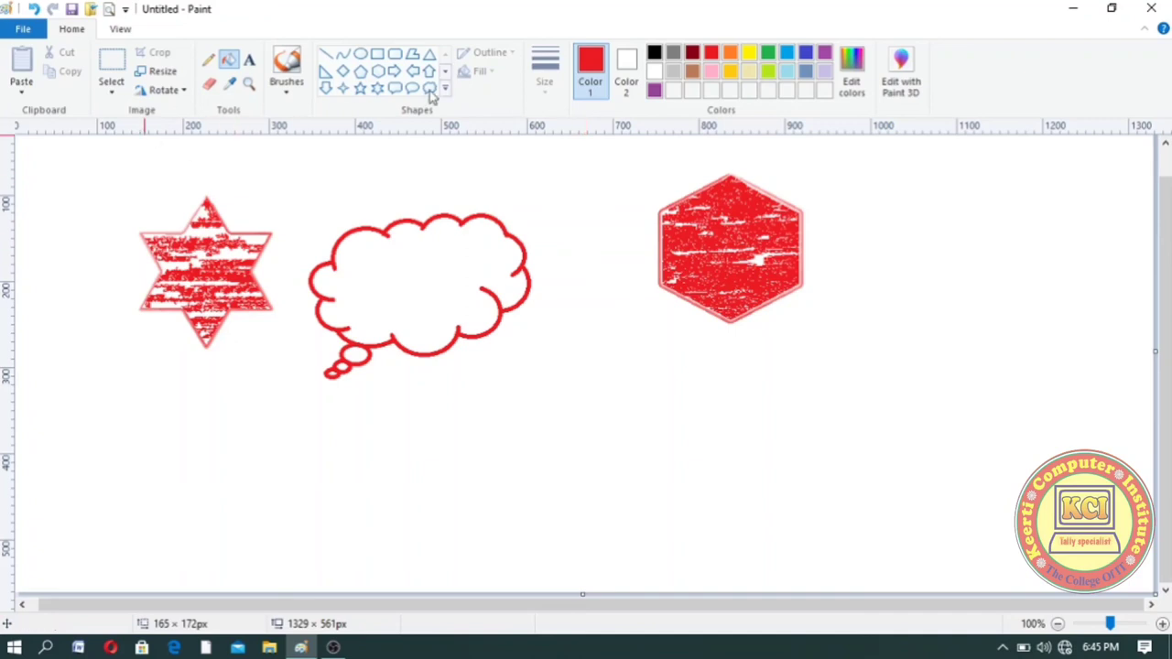
{"action": "mouse_move", "coordinate": [337, 648]}
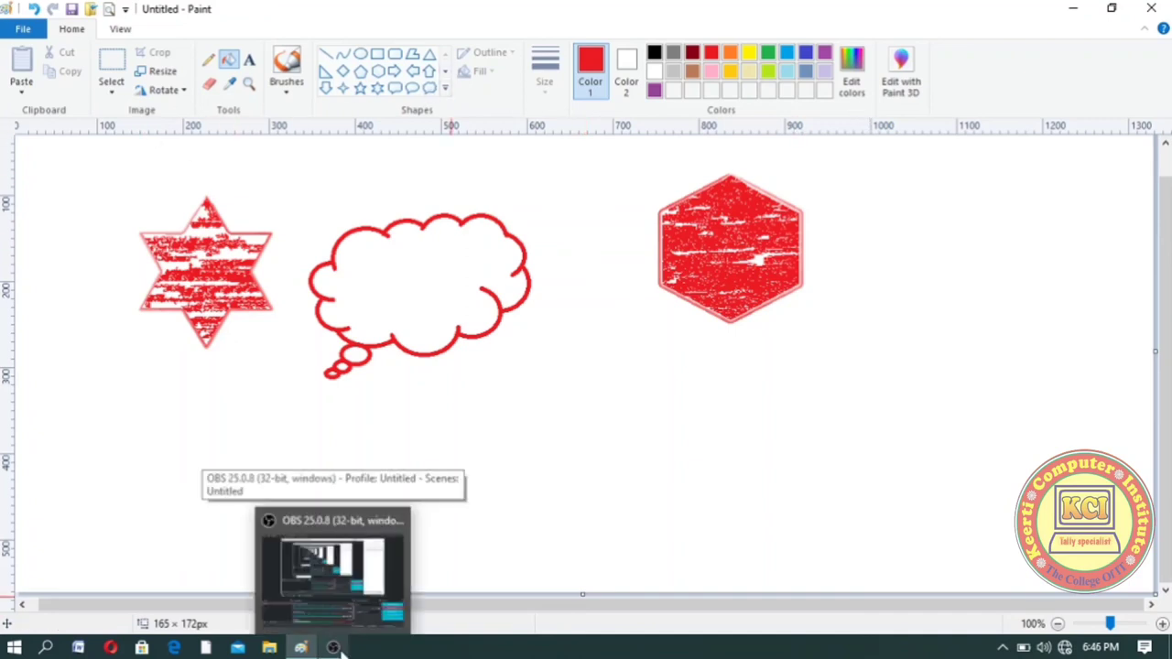